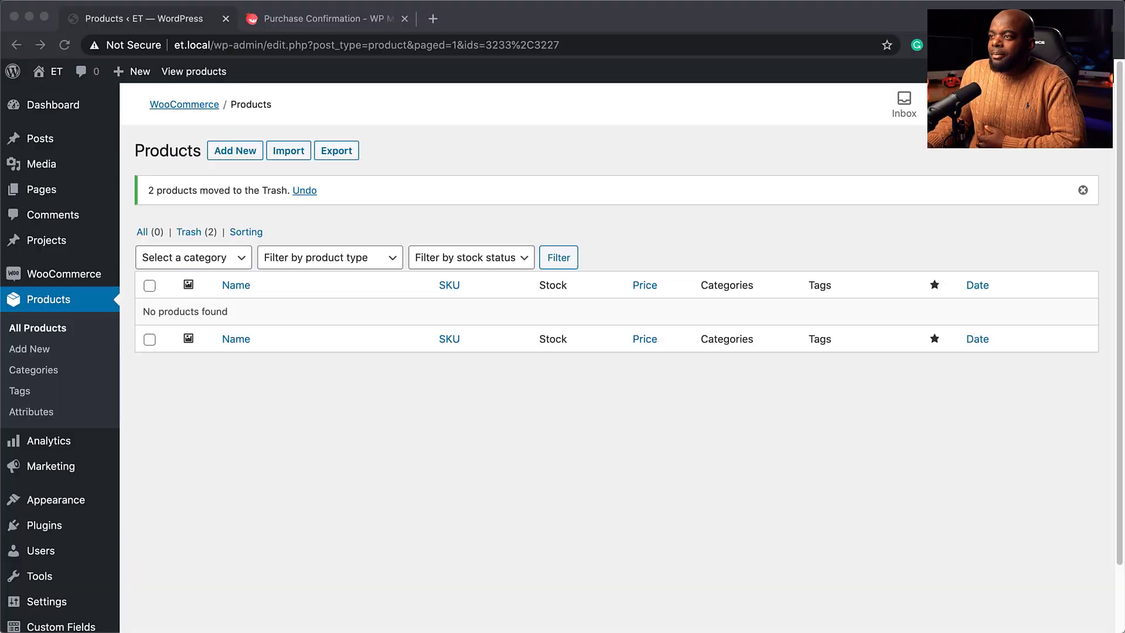
Go from the WordPress dashboard to the Plugins > Add New page.
{"action": "left_click", "coordinate": [78, 107]}
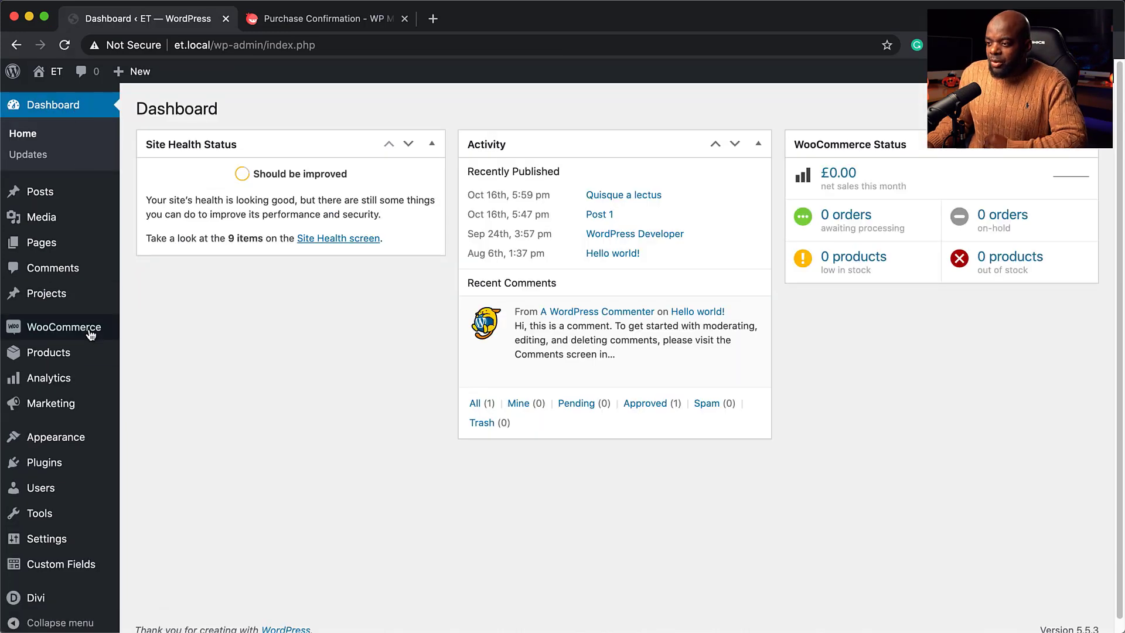
{"action": "mouse_move", "coordinate": [55, 331]}
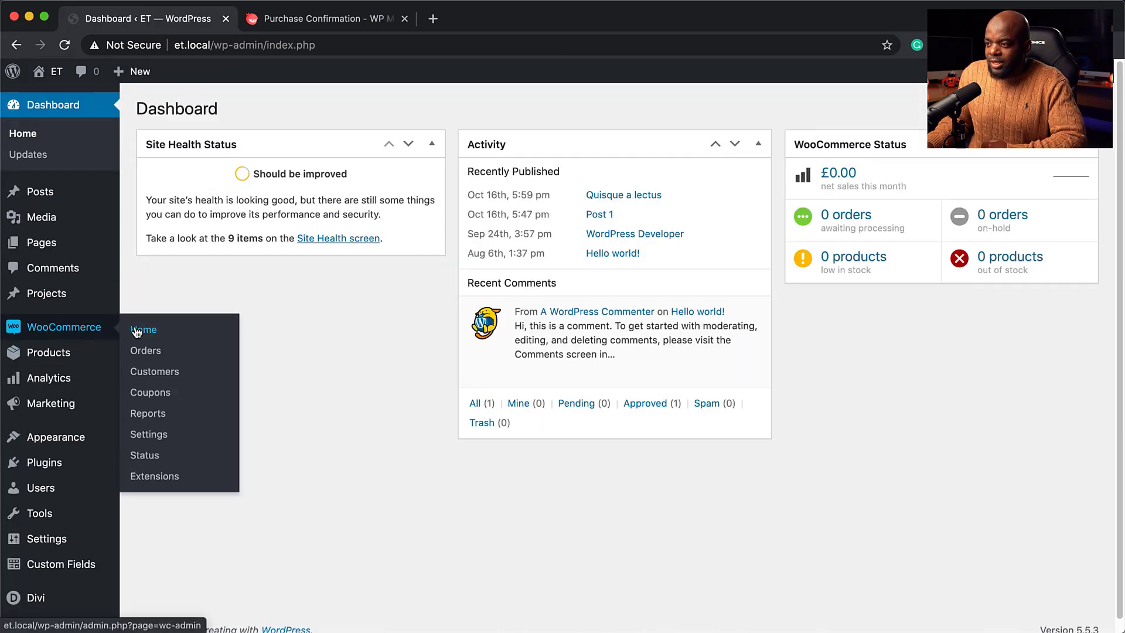
{"action": "mouse_move", "coordinate": [50, 465]}
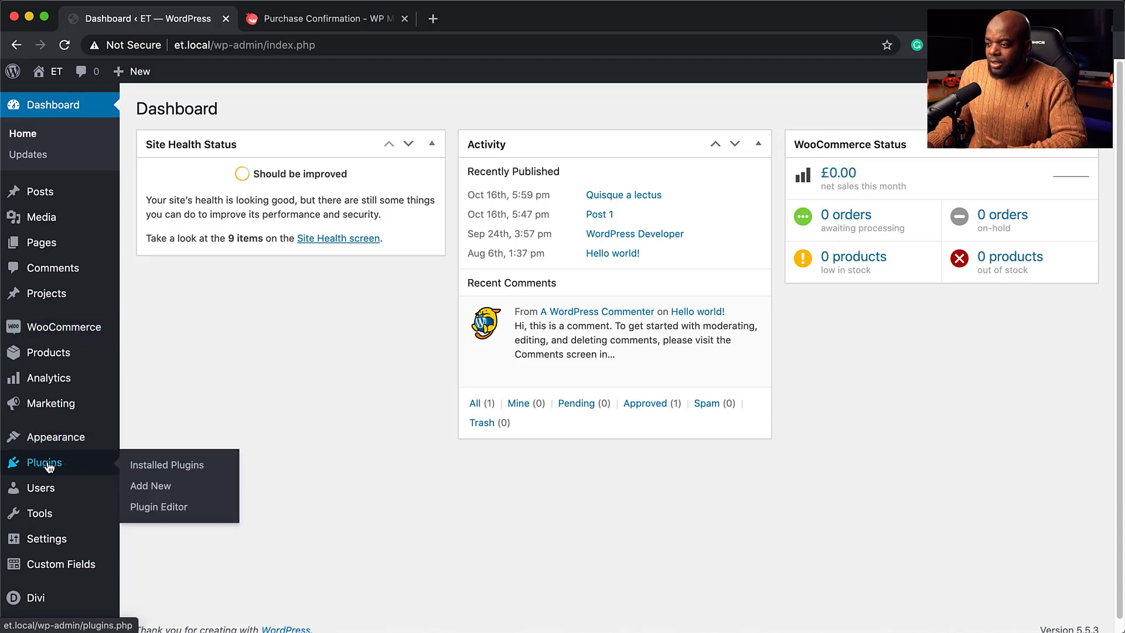
{"action": "left_click", "coordinate": [162, 488]}
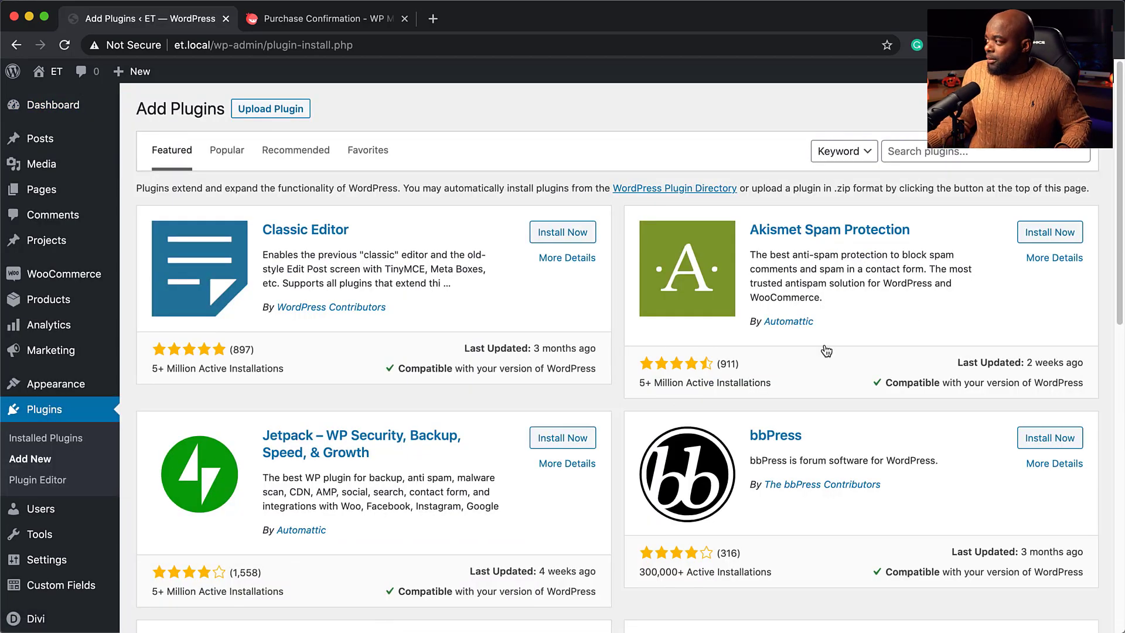
Search for 'cartflows', then install and activate Funnel Builder by CartFlows.
{"action": "left_click", "coordinate": [959, 154]}
{"action": "type", "text": "wooco"}
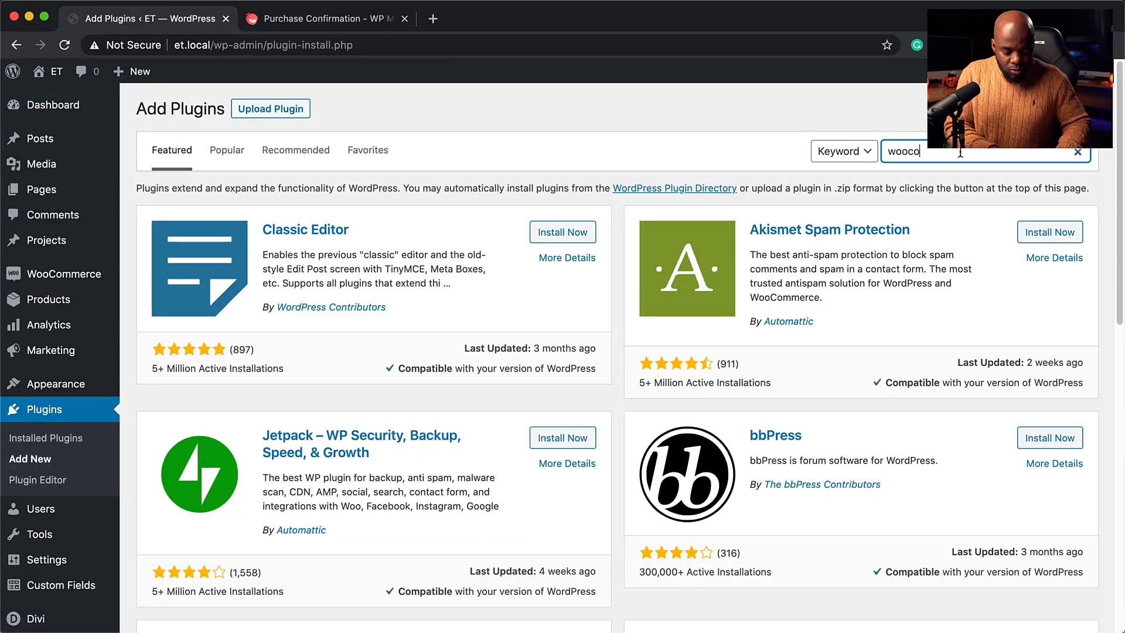
{"action": "type", "text": "mmerce"}
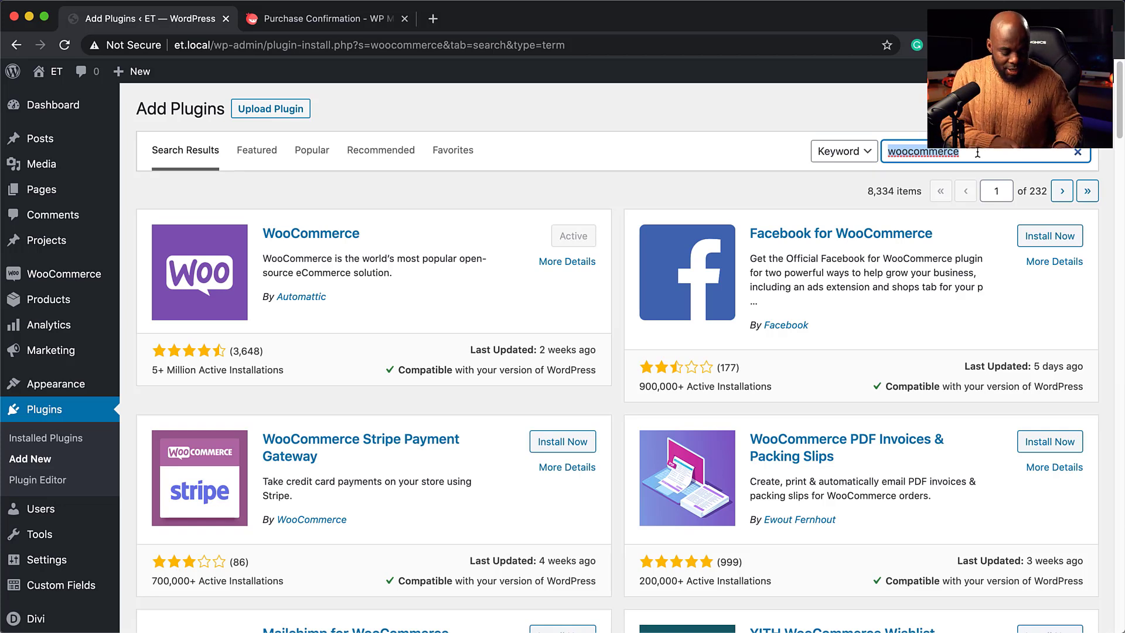
{"action": "type", "text": "cartflows"}
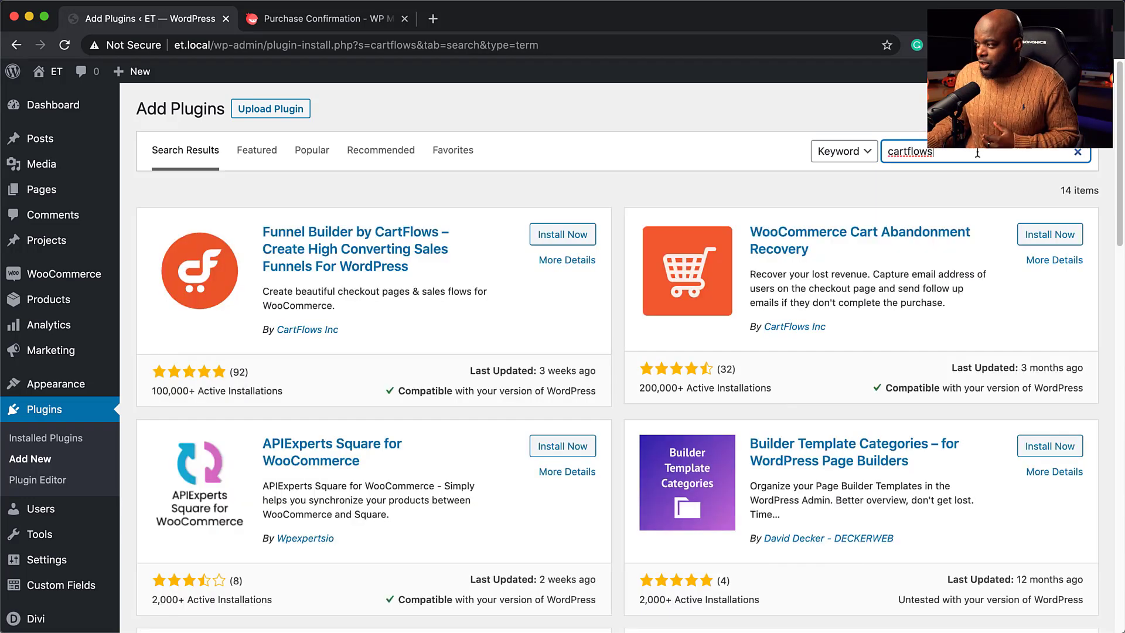
{"action": "left_click", "coordinate": [564, 236]}
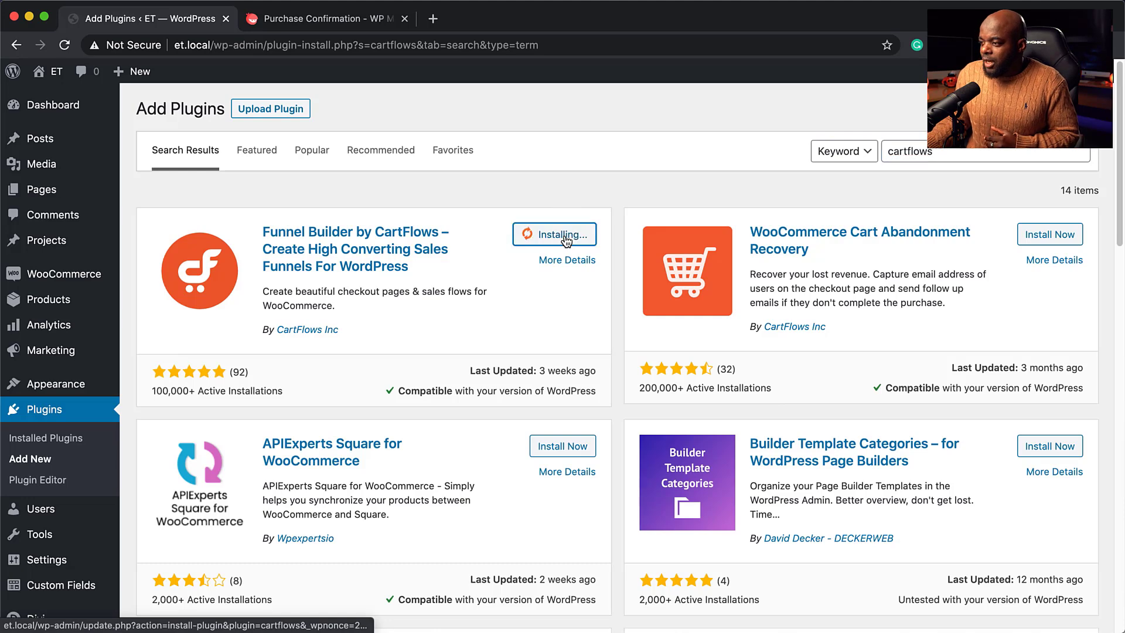
{"action": "left_click", "coordinate": [568, 236]}
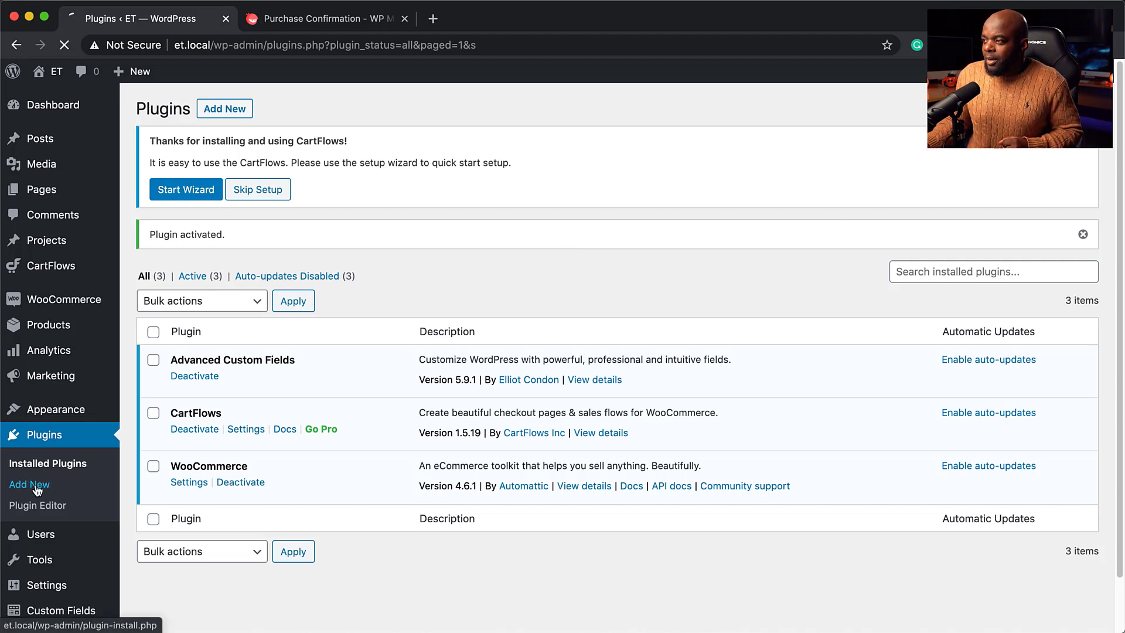
Install and activate the FluentCRM 1.1.5 plugin from the plugin search.
{"action": "left_click", "coordinate": [979, 151]}
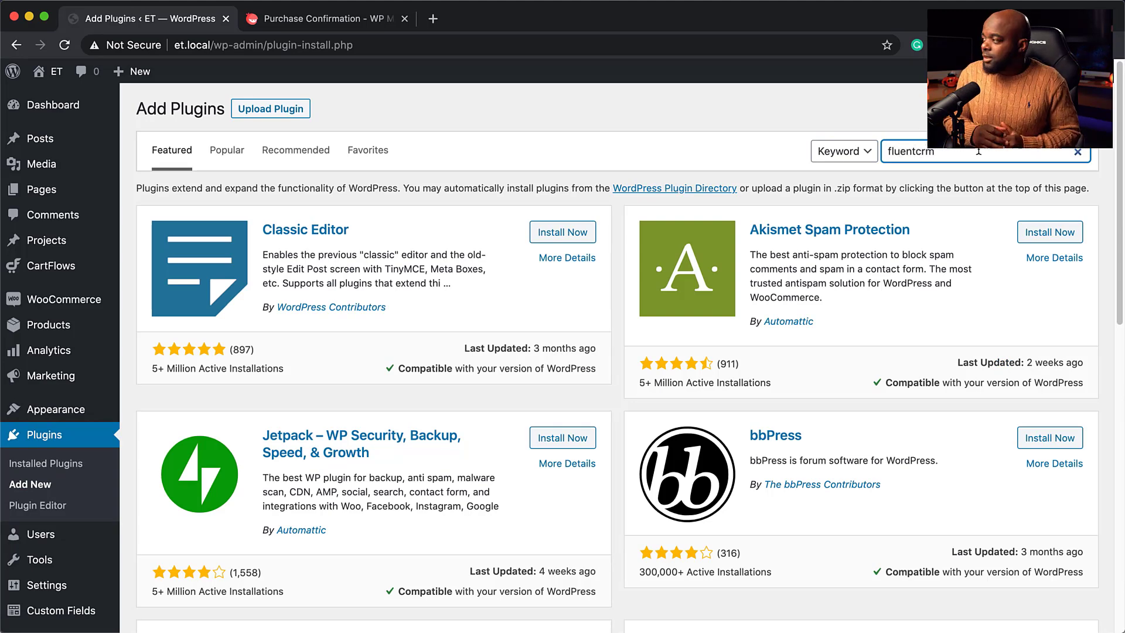
{"action": "left_click", "coordinate": [567, 236]}
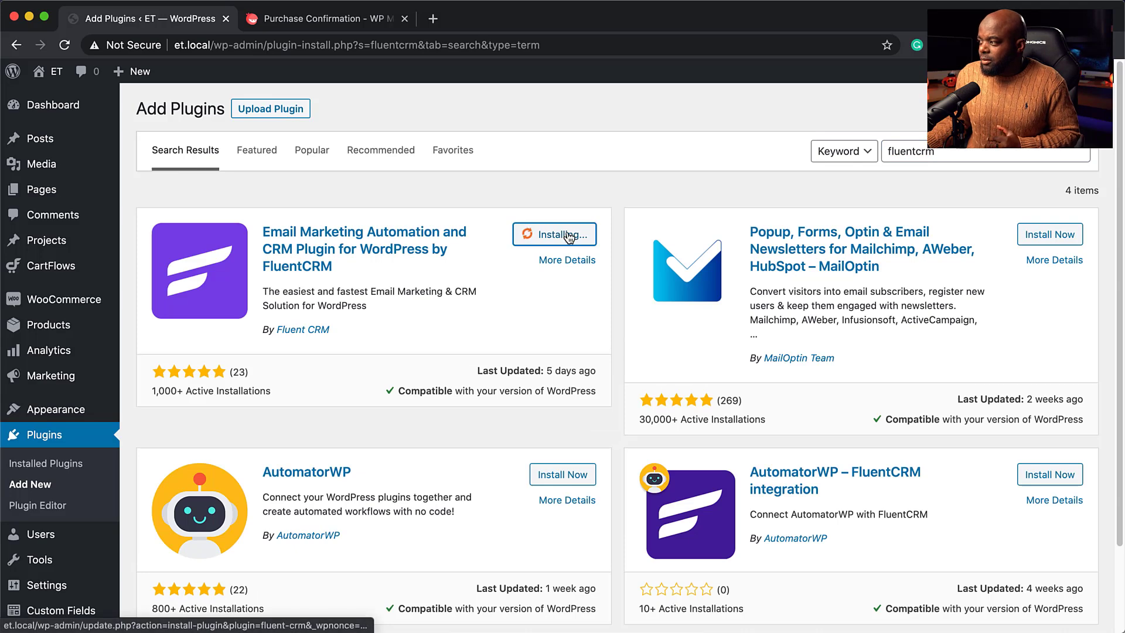
{"action": "left_click", "coordinate": [576, 236]}
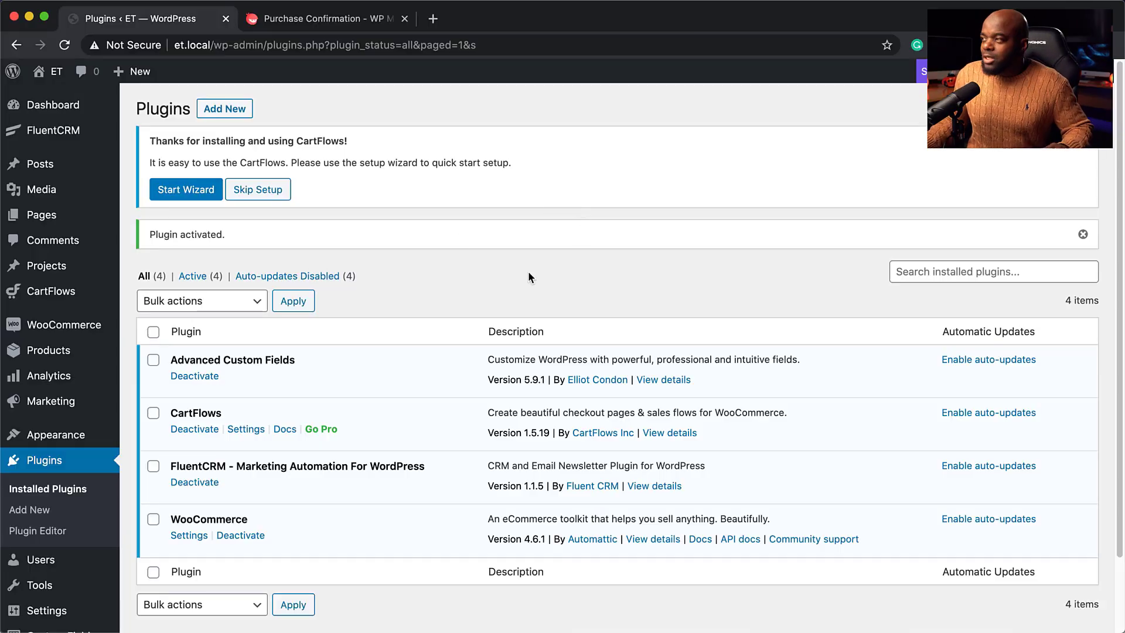
{"action": "left_click", "coordinate": [356, 23]}
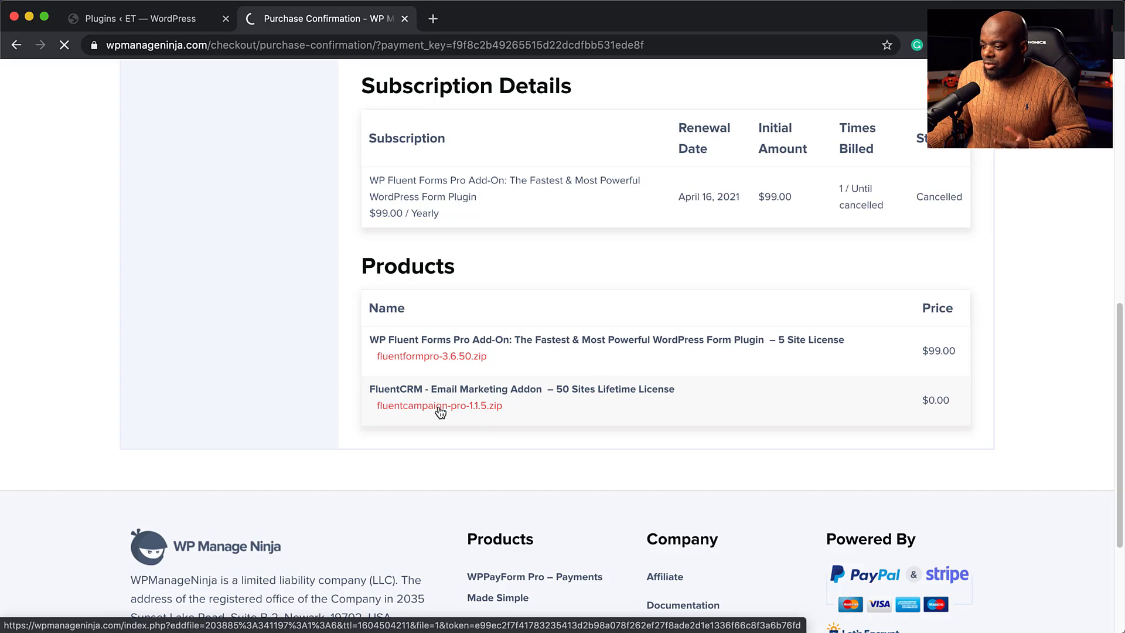
Download fluentcampaign-pro-1.1.5.zip, then return to WordPress's Add Plugins page.
{"action": "left_click", "coordinate": [440, 412]}
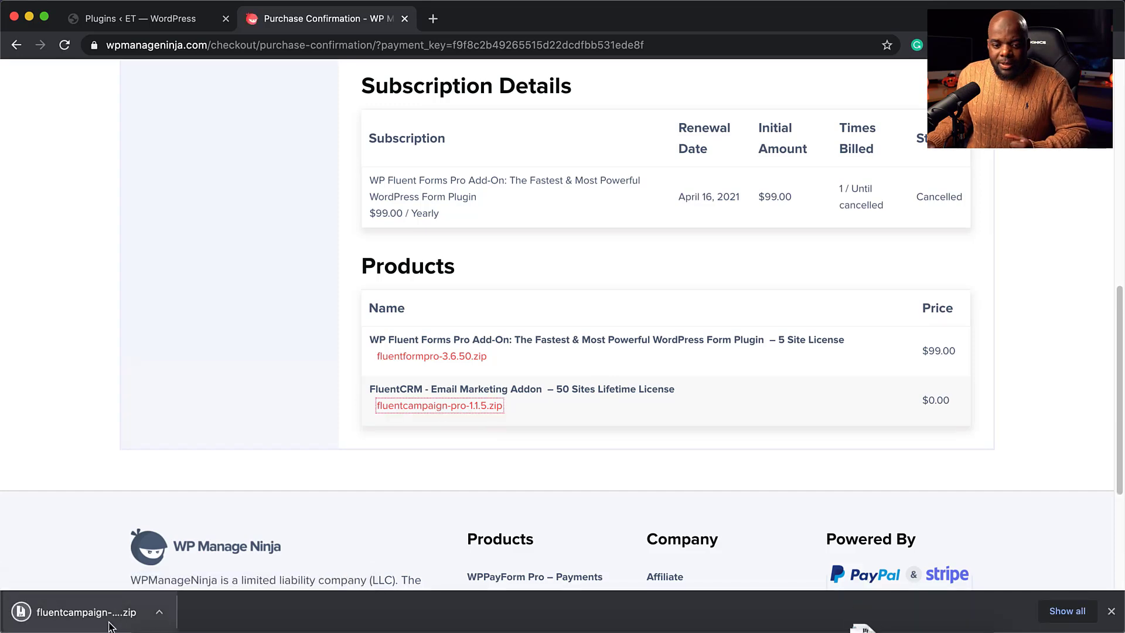
{"action": "left_click", "coordinate": [185, 24]}
{"action": "left_click", "coordinate": [227, 116]}
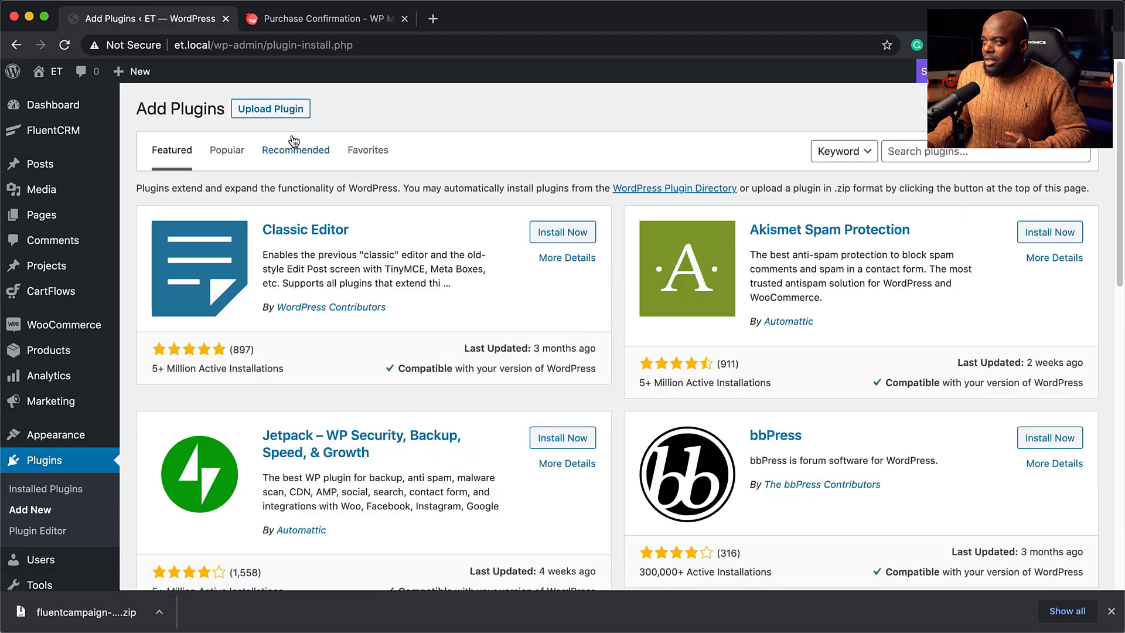
Upload fluentcampaign-pro-1.1.5.zip, then install and activate FluentCRM Pro 1.1.5.
{"action": "left_click", "coordinate": [280, 110]}
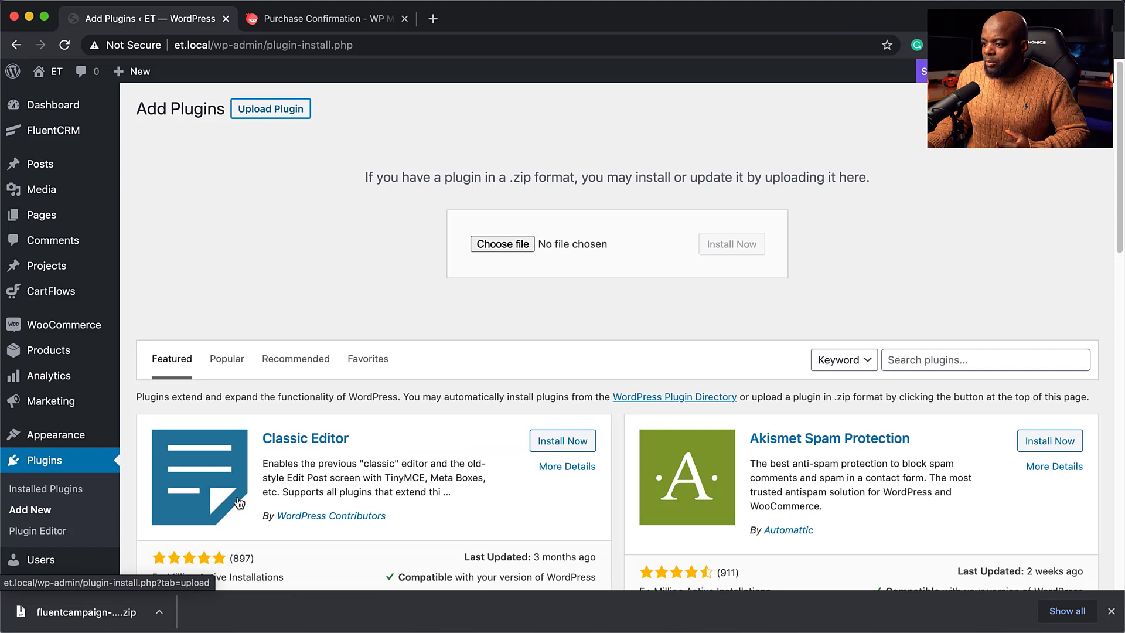
{"action": "left_click_drag", "start_coordinate": [123, 611], "coordinate": [528, 334]}
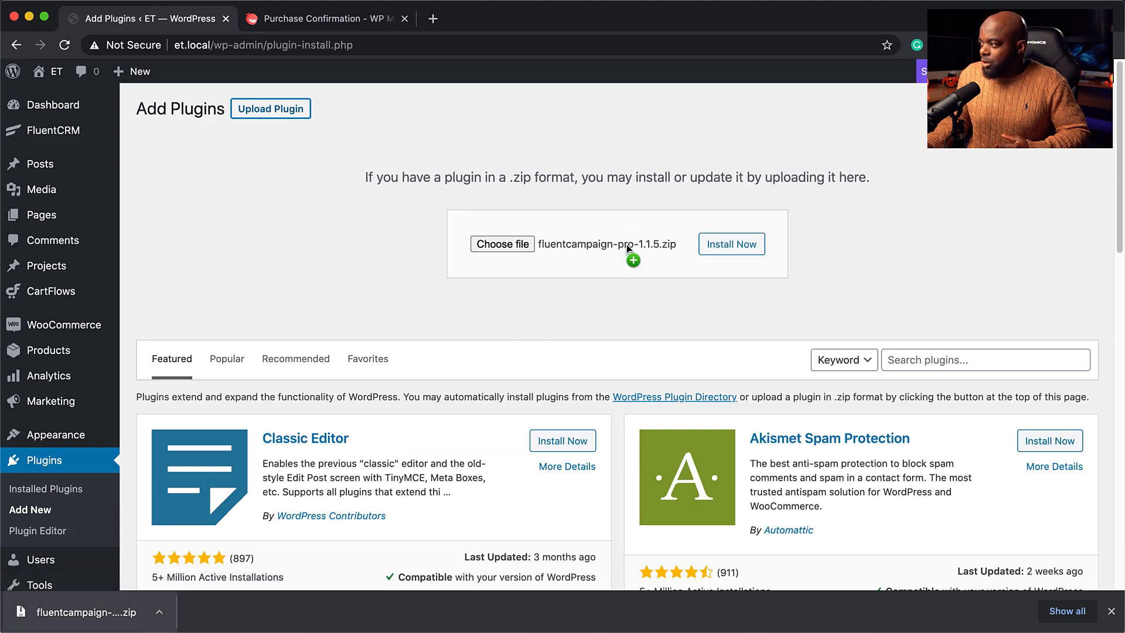
{"action": "left_click", "coordinate": [745, 245]}
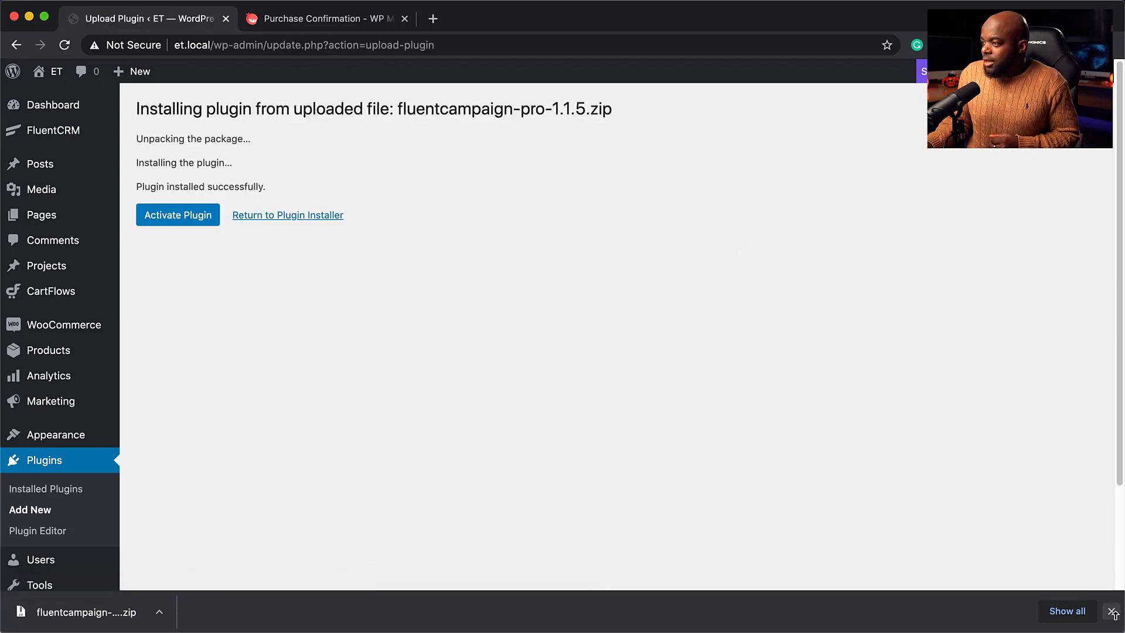
{"action": "left_click", "coordinate": [1111, 611]}
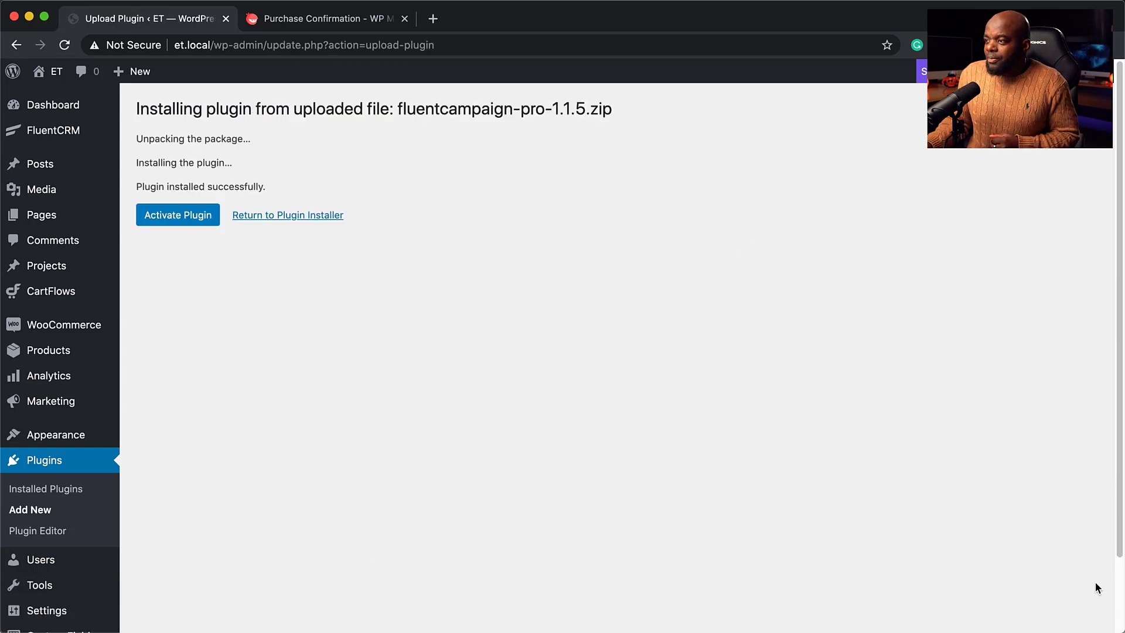
{"action": "left_click", "coordinate": [188, 222]}
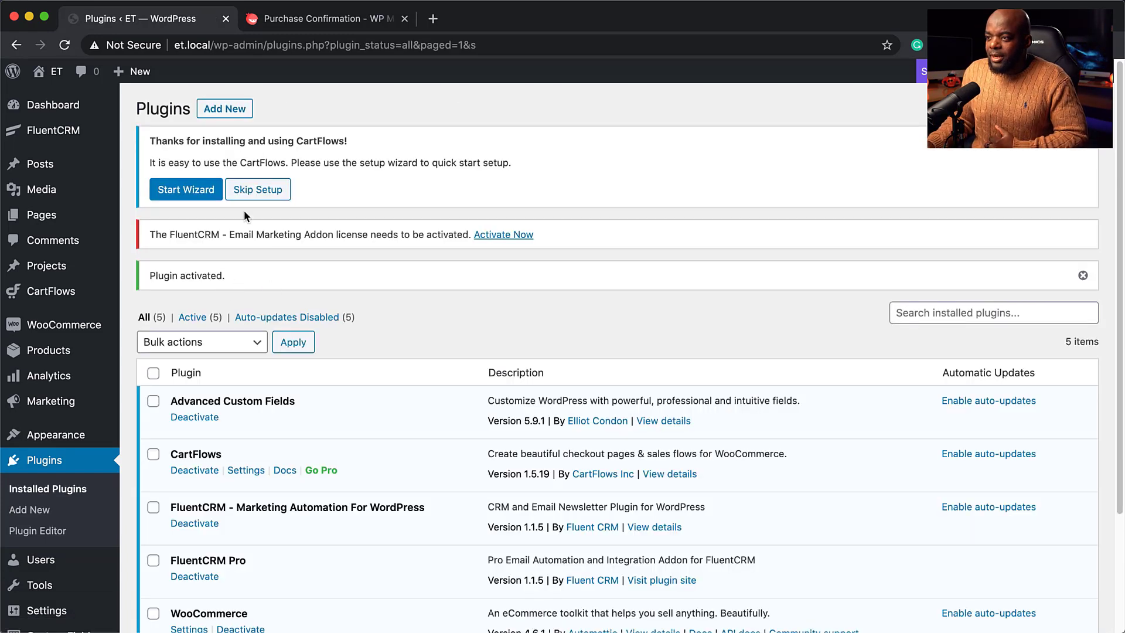
{"action": "mouse_move", "coordinate": [64, 138]}
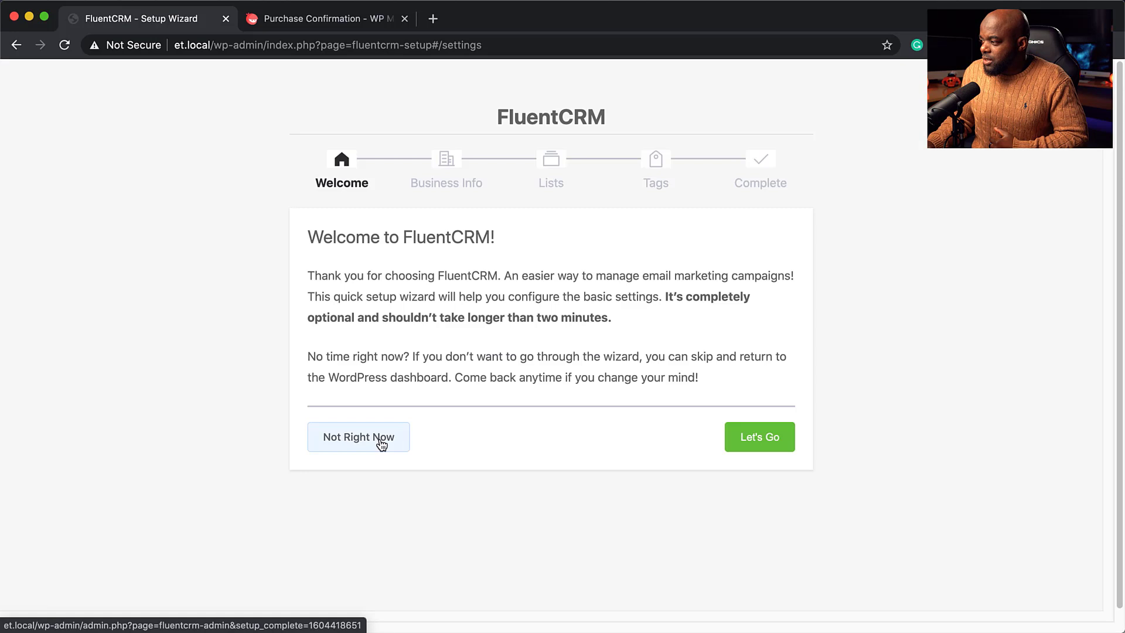
Skip the setup wizard, then paste and verify the Pro license key in License Management.
{"action": "left_click", "coordinate": [379, 443]}
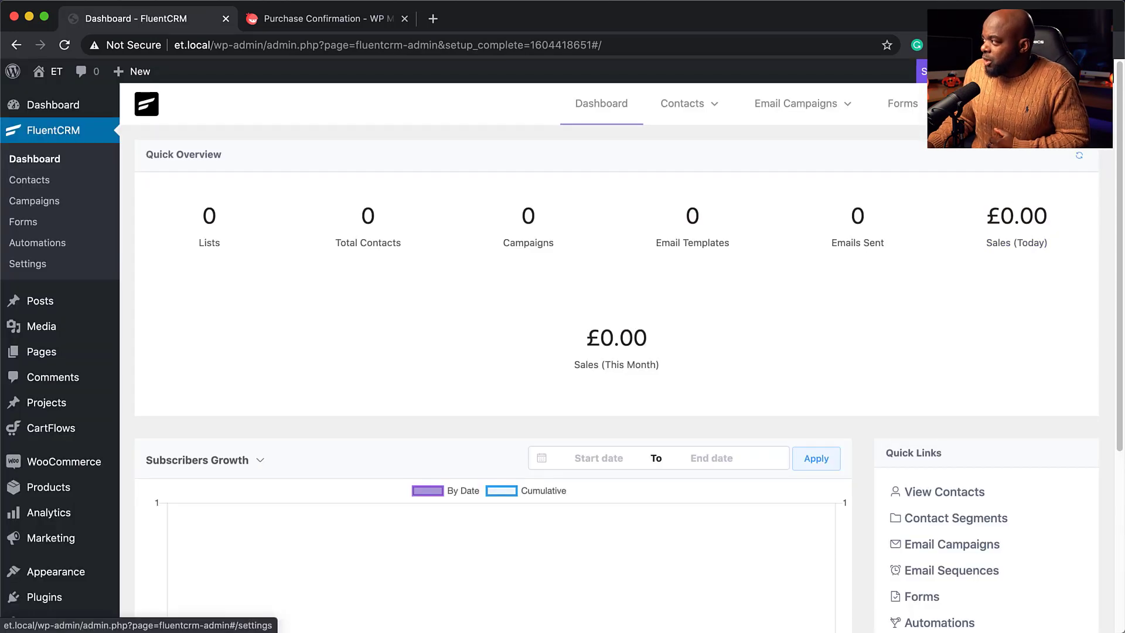
{"action": "left_click", "coordinate": [27, 264]}
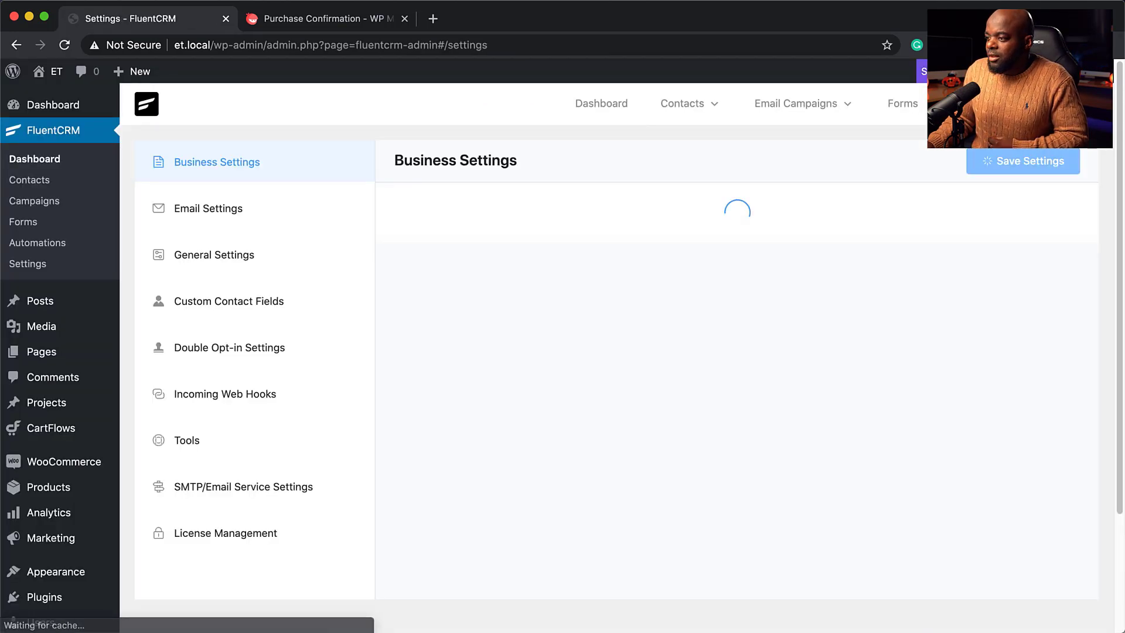
{"action": "left_click", "coordinate": [219, 535]}
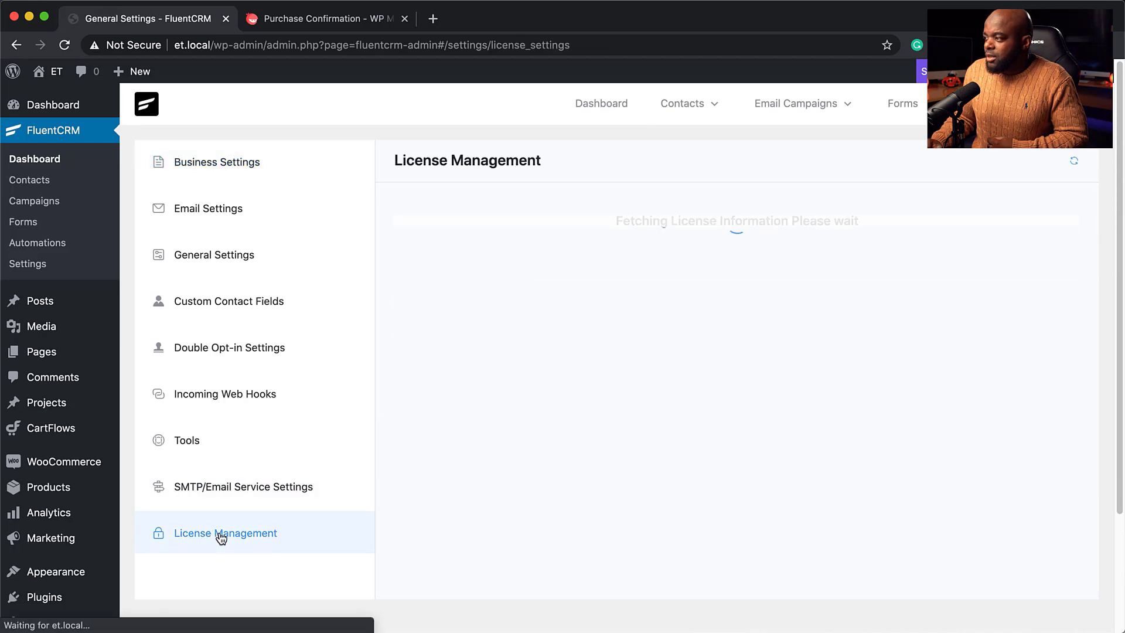
{"action": "left_click", "coordinate": [498, 284]}
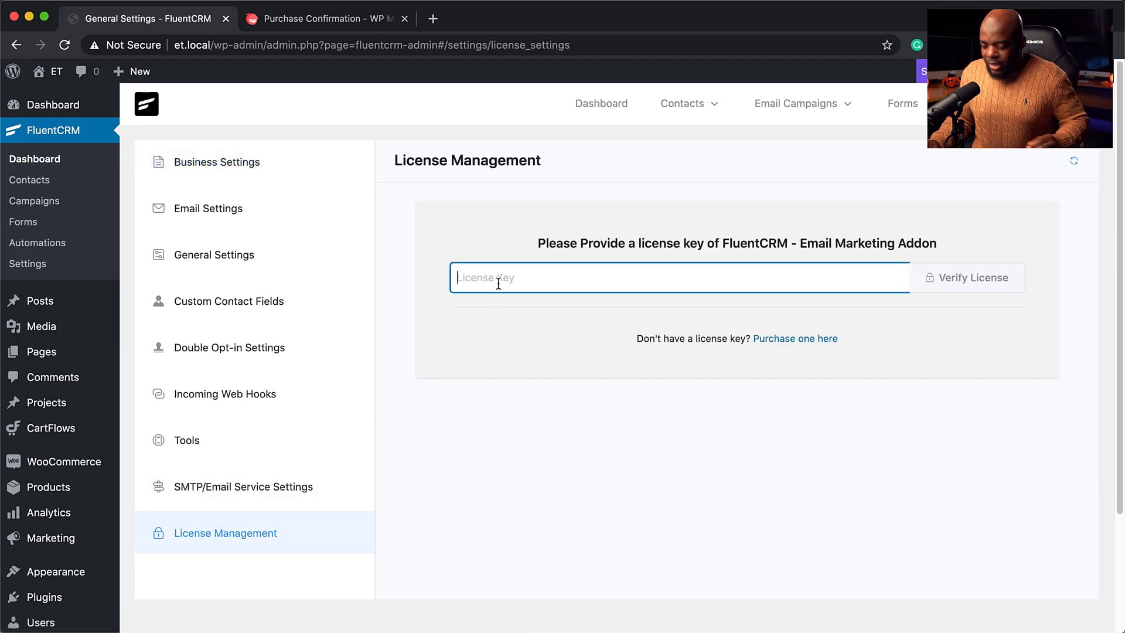
{"action": "key", "text": "super+v"}
{"action": "left_click", "coordinate": [975, 278]}
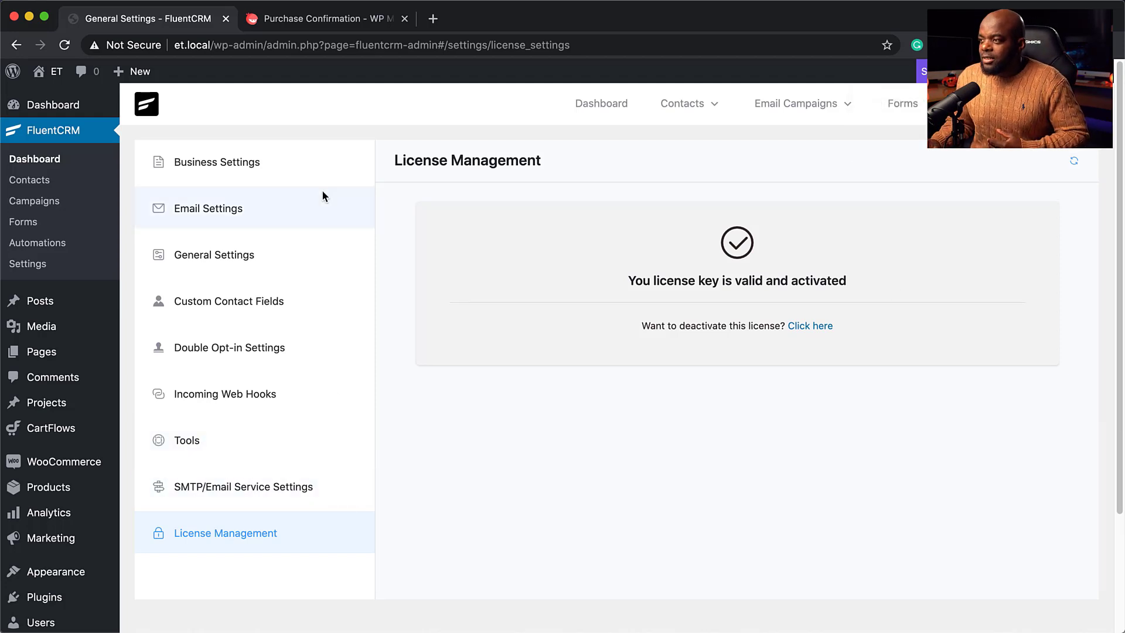
{"action": "left_click", "coordinate": [273, 170]}
In Email Settings, remove the e-mail address from the From Name field.
{"action": "left_click", "coordinate": [461, 237]}
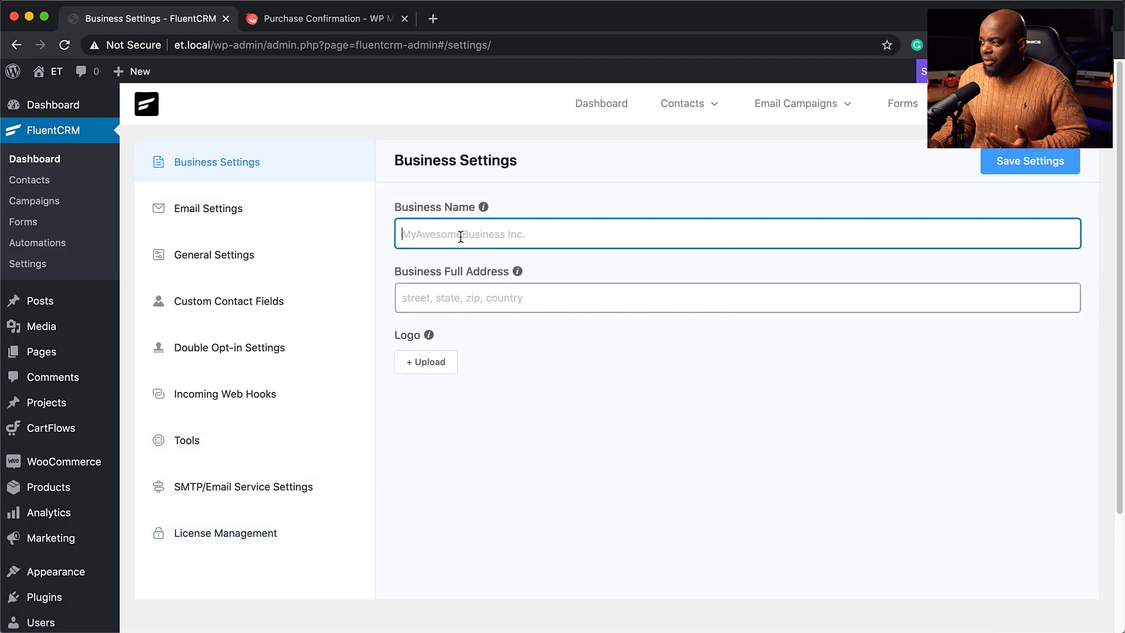
{"action": "left_click", "coordinate": [433, 298]}
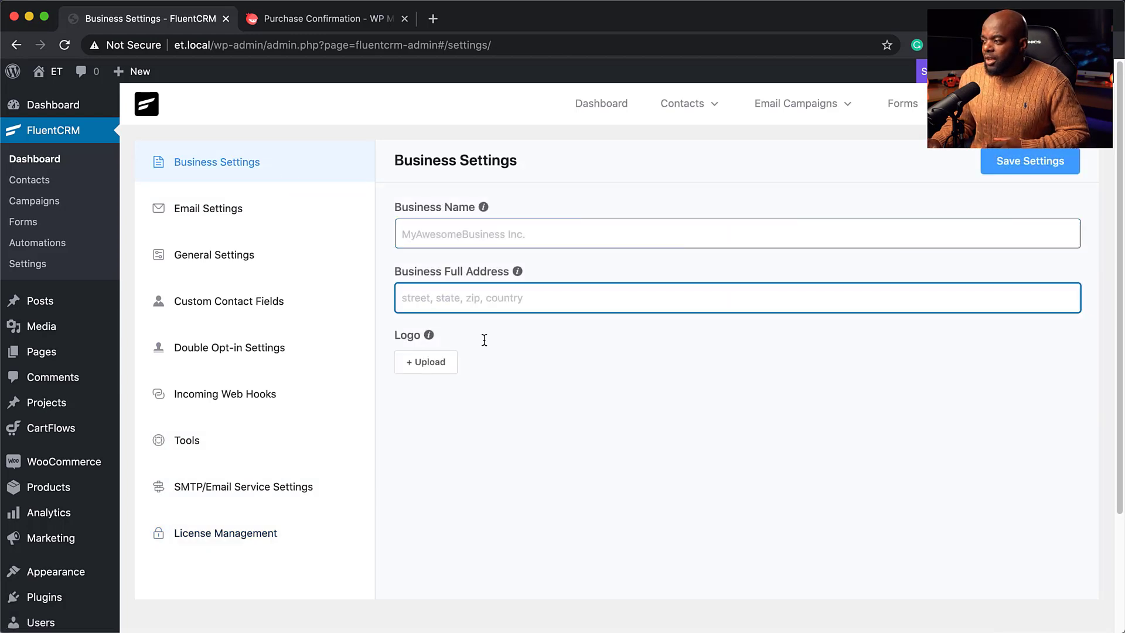
{"action": "left_click", "coordinate": [237, 215]}
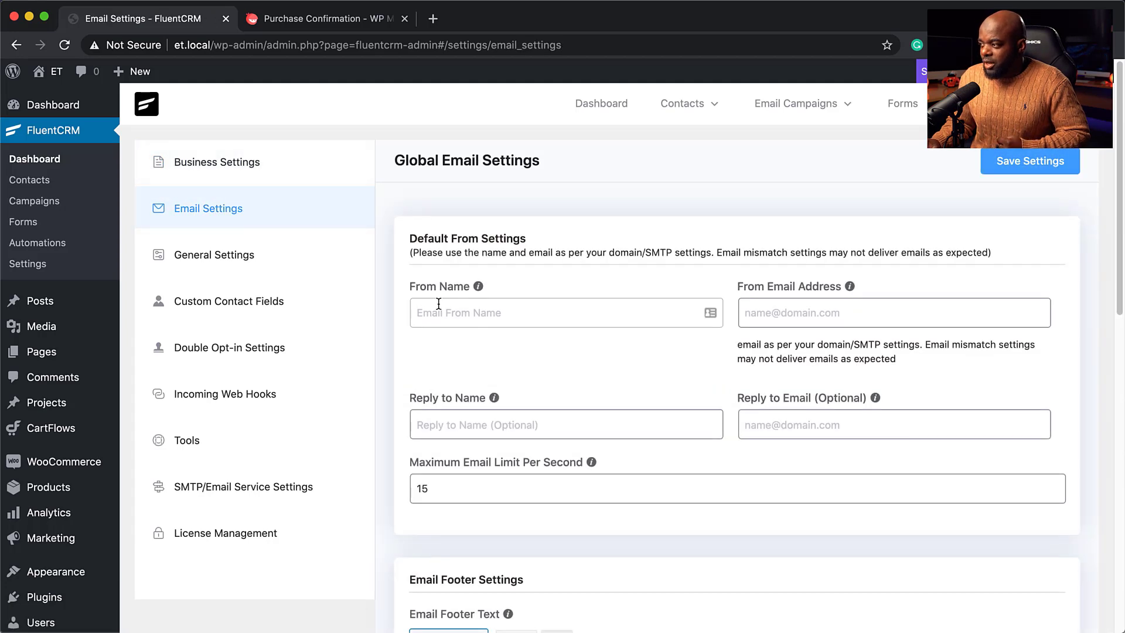
{"action": "left_click", "coordinate": [506, 311]}
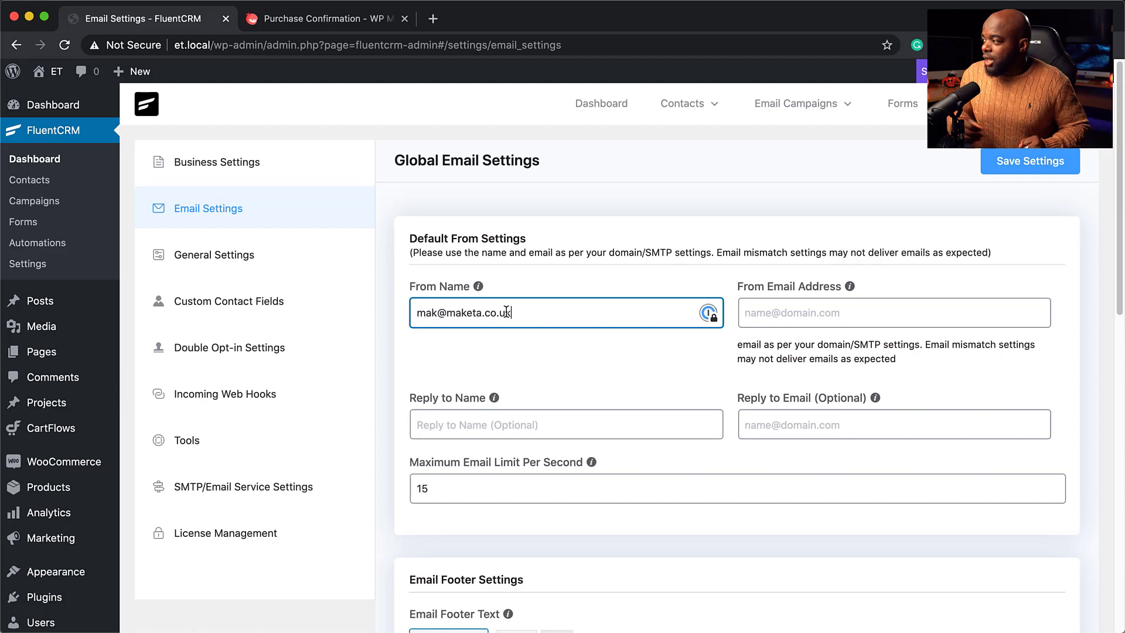
{"action": "key", "text": "super+a"}
{"action": "key", "text": "super+c"}
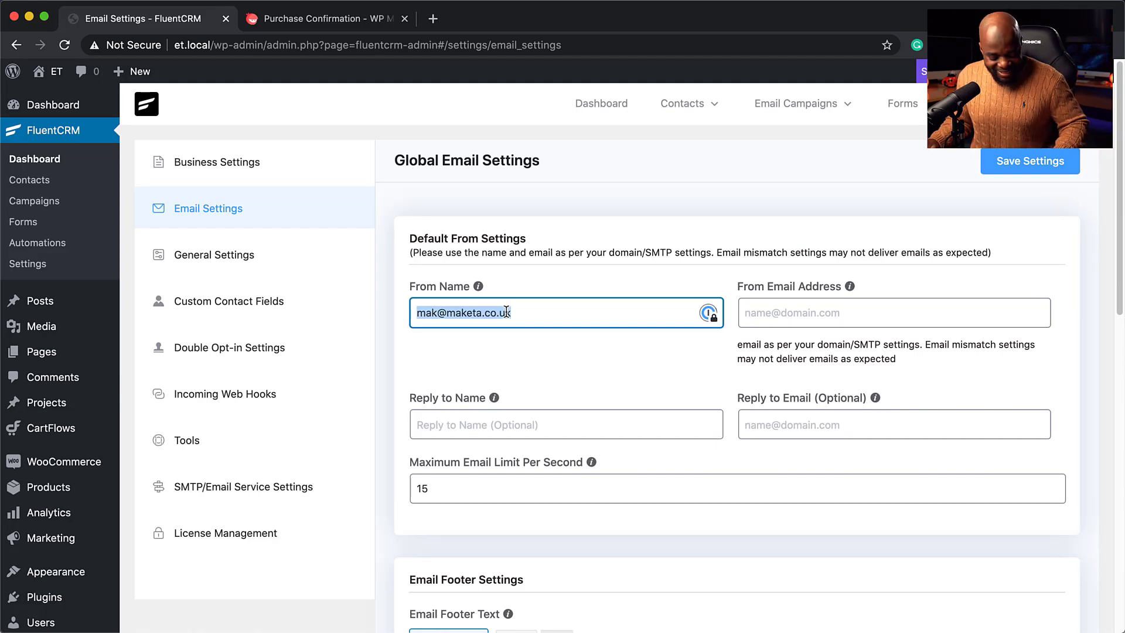
{"action": "key", "text": "BackSpace"}
Paste the e-mail into From Email Address, enter the sender's name as From Name, and save.
{"action": "left_click", "coordinate": [763, 308]}
{"action": "key", "text": "super+v"}
{"action": "left_click", "coordinate": [626, 315]}
{"action": "type", "text": "M"}
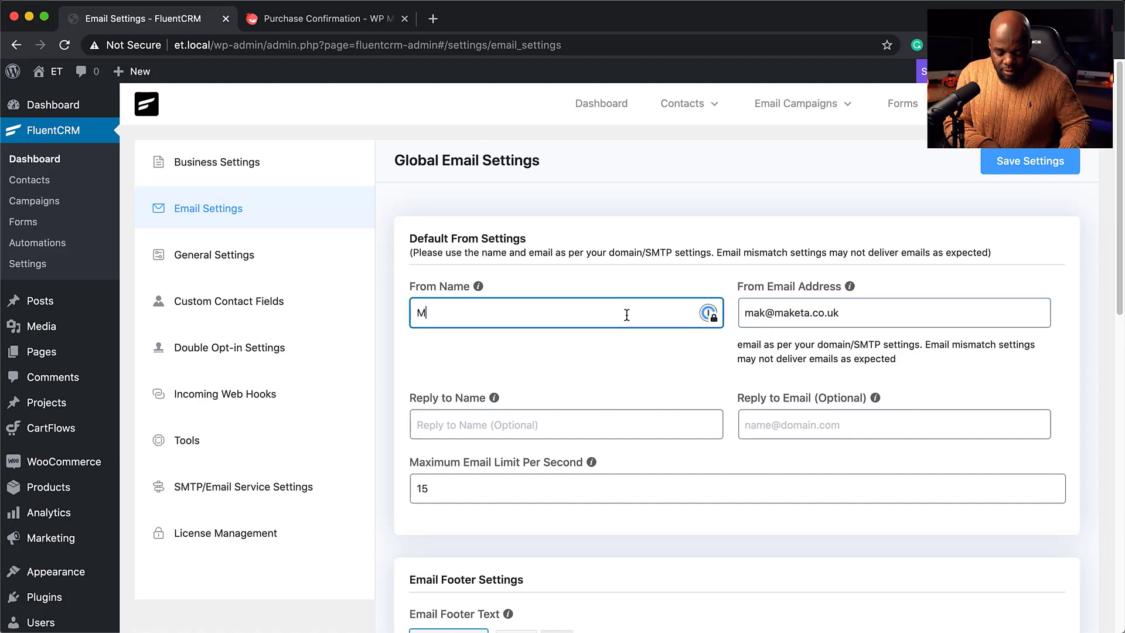
{"action": "type", "text": "ak"}
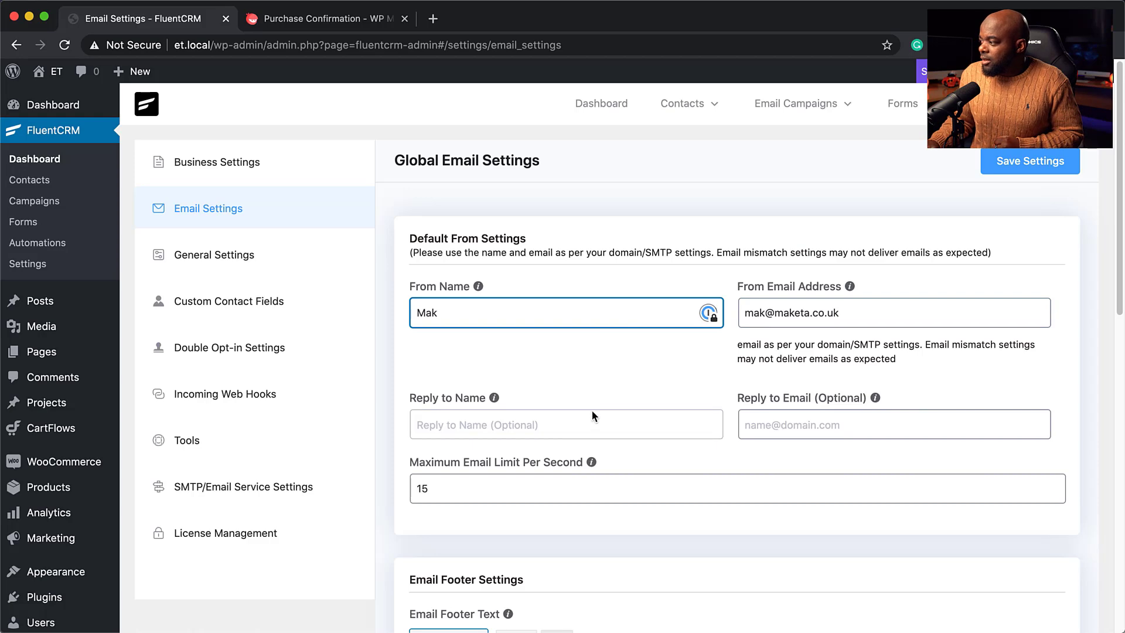
{"action": "scroll", "coordinate": [592, 410], "scroll_direction": "down", "scroll_amount": 2}
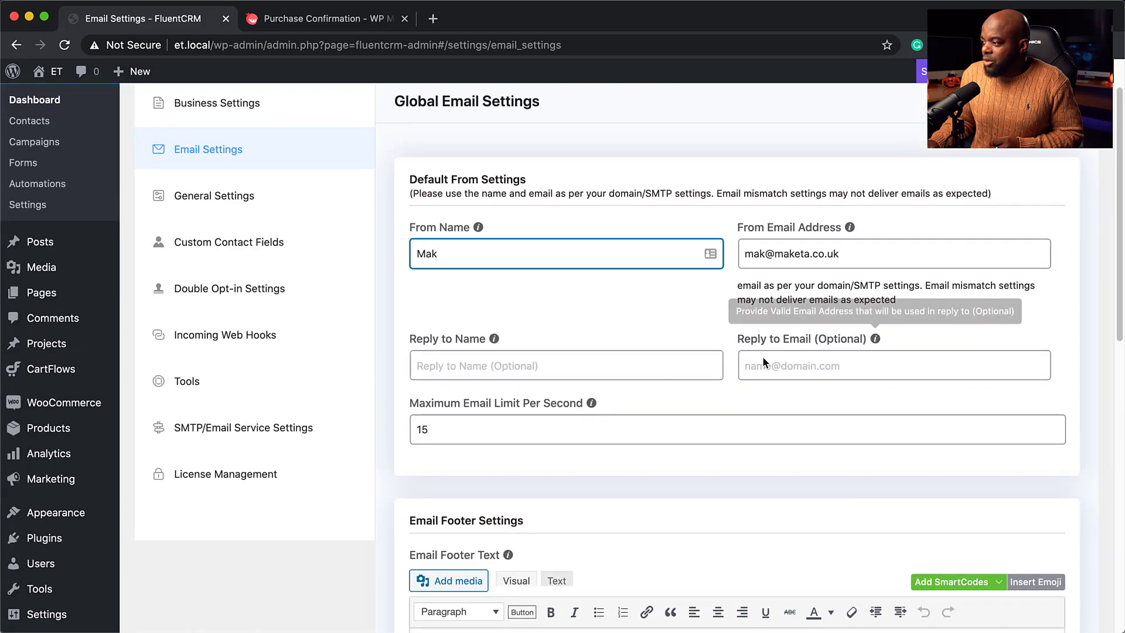
{"action": "scroll", "coordinate": [762, 357], "scroll_direction": "down", "scroll_amount": 4}
{"action": "scroll", "coordinate": [501, 442], "scroll_direction": "up", "scroll_amount": 6}
{"action": "left_click", "coordinate": [1031, 161]}
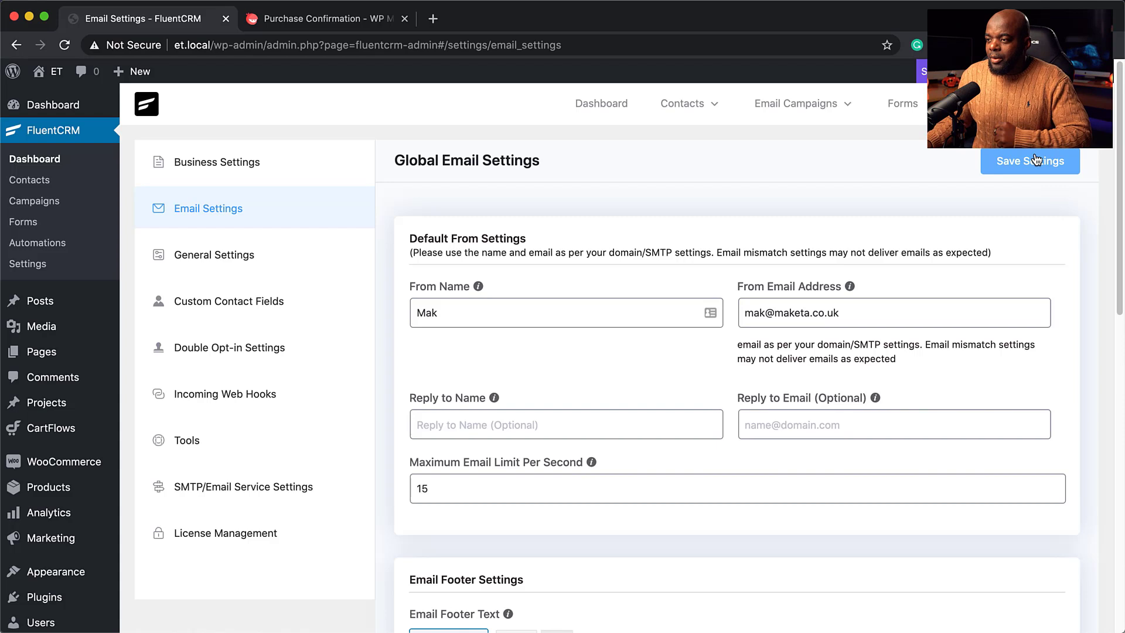
{"action": "mouse_move", "coordinate": [71, 490]}
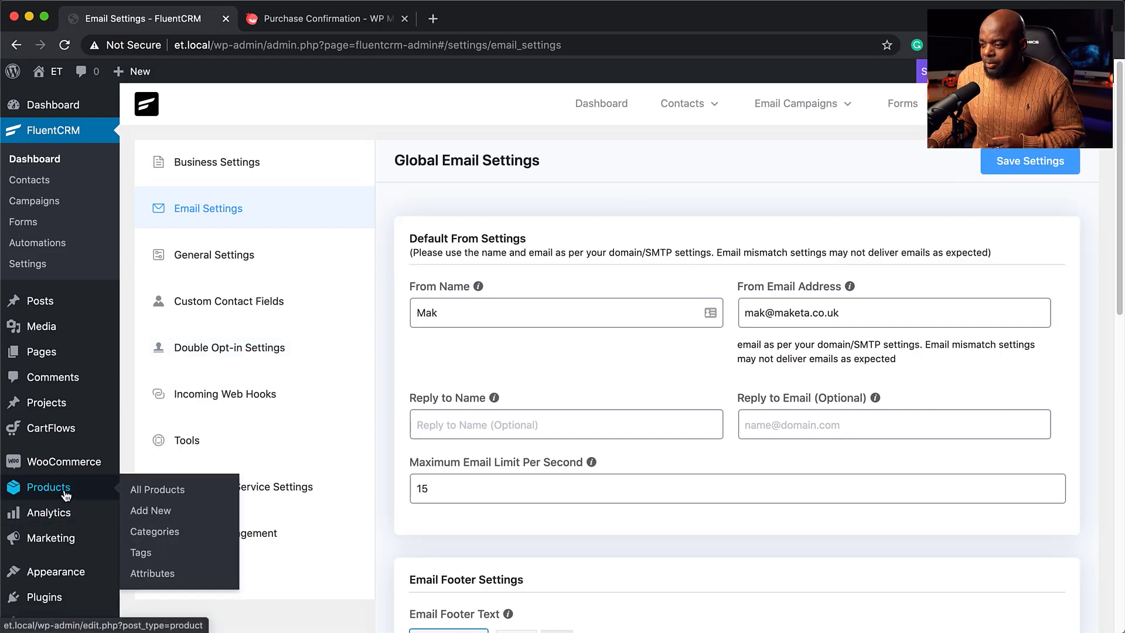
{"action": "left_click", "coordinate": [161, 513]}
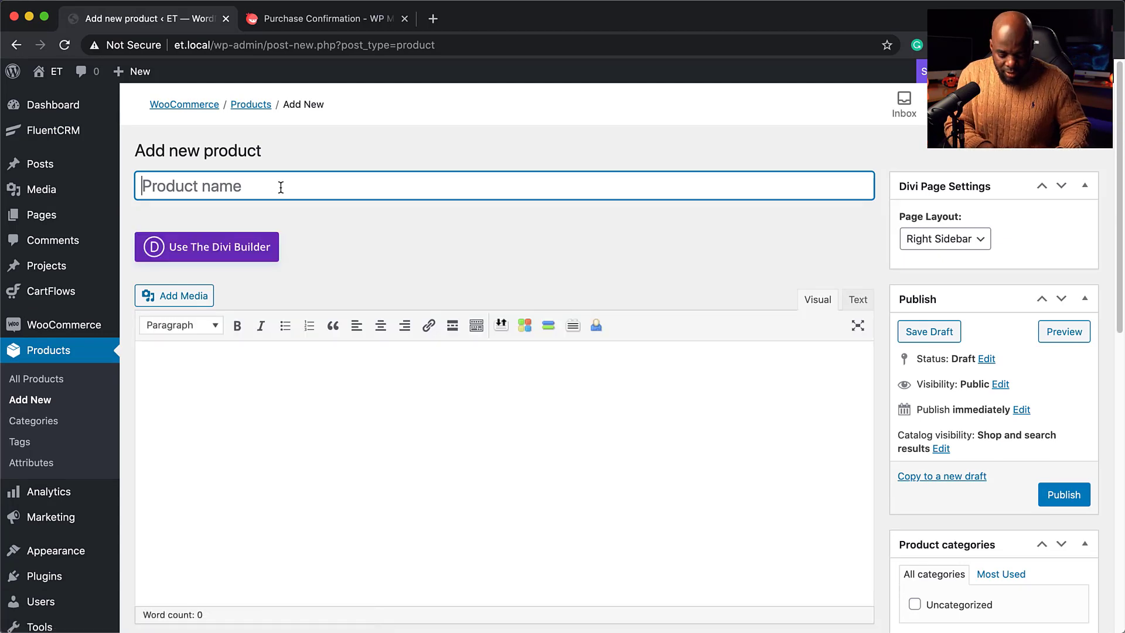
Title the product 'Product A', paste a Lorem ipsum description, and set regular price 97.
{"action": "type", "text": "Product A"}
{"action": "left_click", "coordinate": [279, 377]}
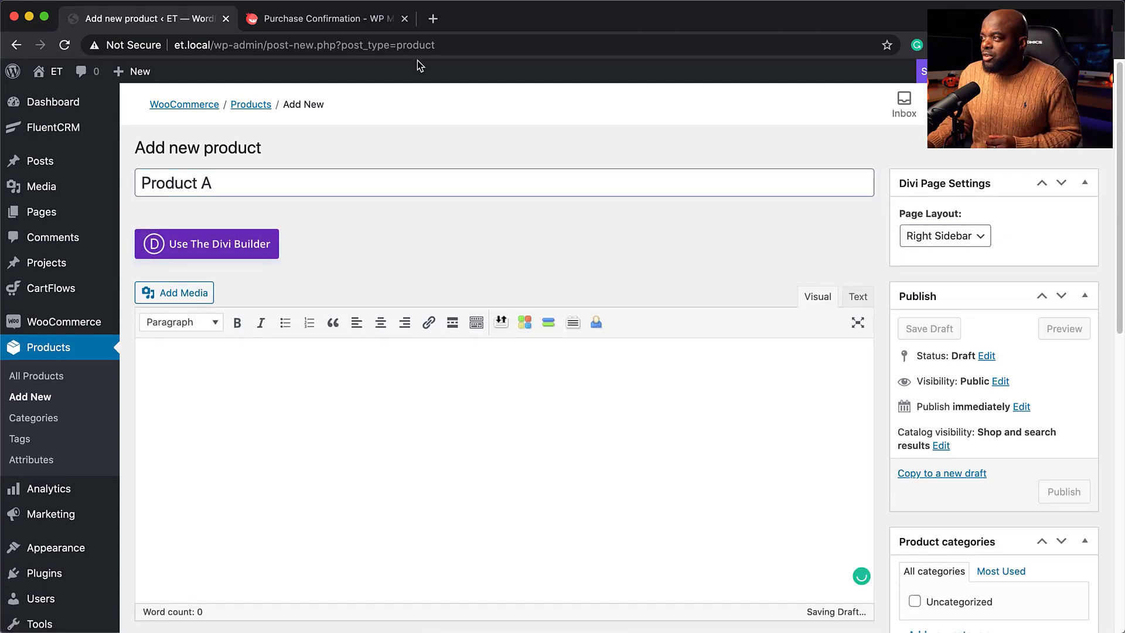
{"action": "type", "text": "Lorem ipsum dolor sit amet, consectetuer adipiscing elit. Donec odio. Quisque volutpat mattis eros. Nullam malesuada erat ut turpis. Suspendisse urna nibh, viverra non, semper suscipit, posuere a, pede."}
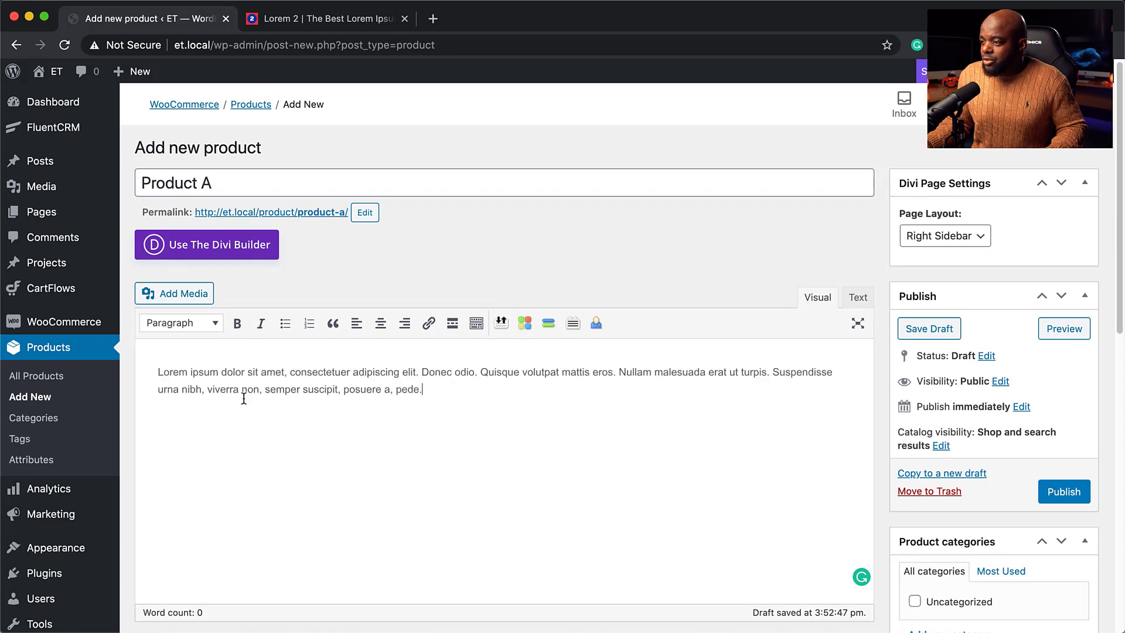
{"action": "scroll", "coordinate": [402, 460], "scroll_direction": "down", "scroll_amount": 15}
{"action": "scroll", "coordinate": [443, 199], "scroll_direction": "up", "scroll_amount": 6}
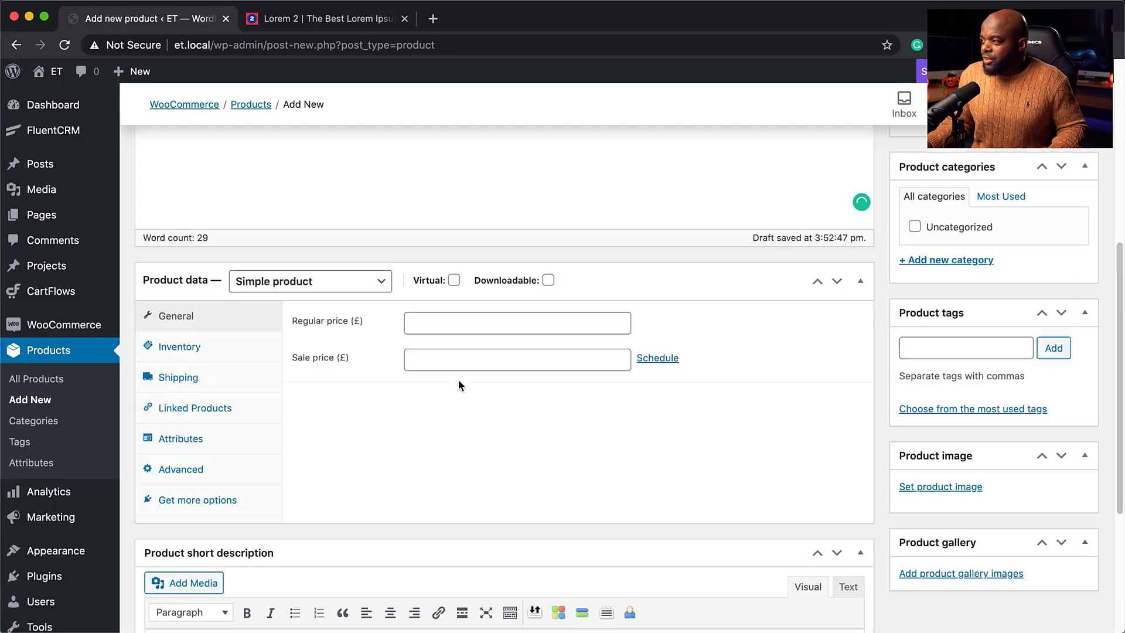
{"action": "left_click", "coordinate": [538, 422]}
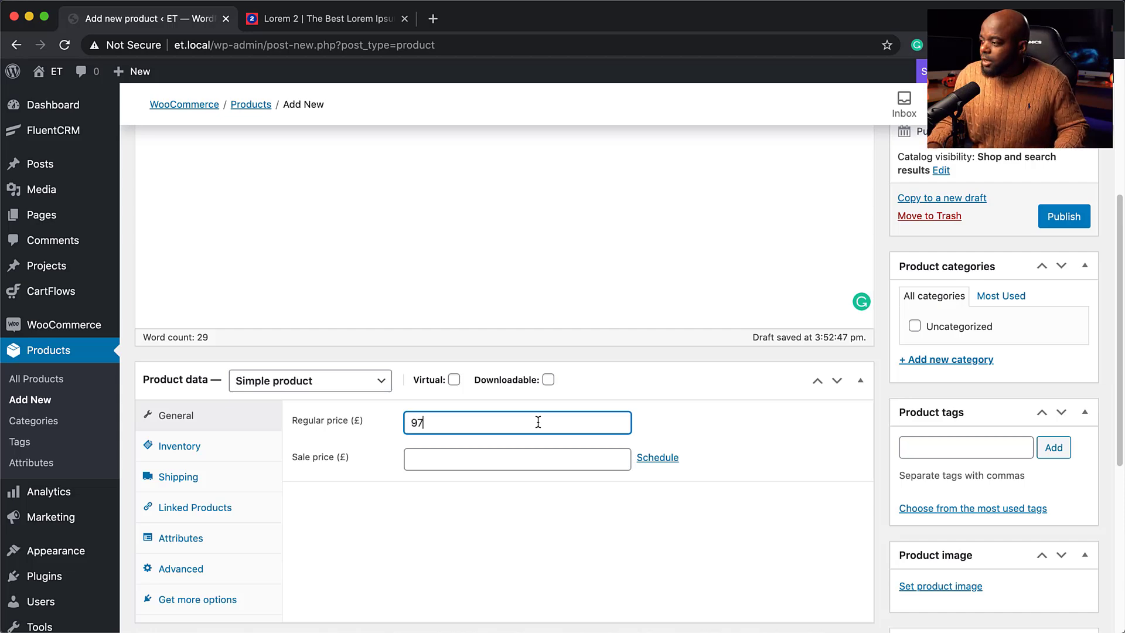
Set the leather backpack photo as the product image.
{"action": "scroll", "coordinate": [340, 487], "scroll_direction": "down", "scroll_amount": 3}
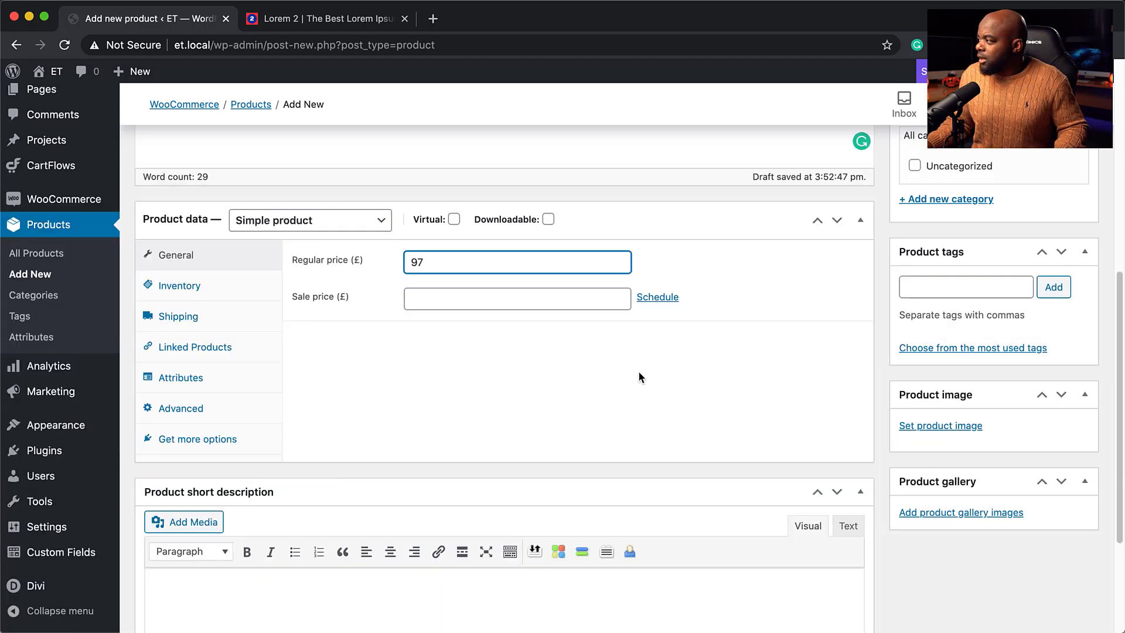
{"action": "scroll", "coordinate": [639, 376], "scroll_direction": "down", "scroll_amount": 2}
{"action": "left_click", "coordinate": [936, 325]}
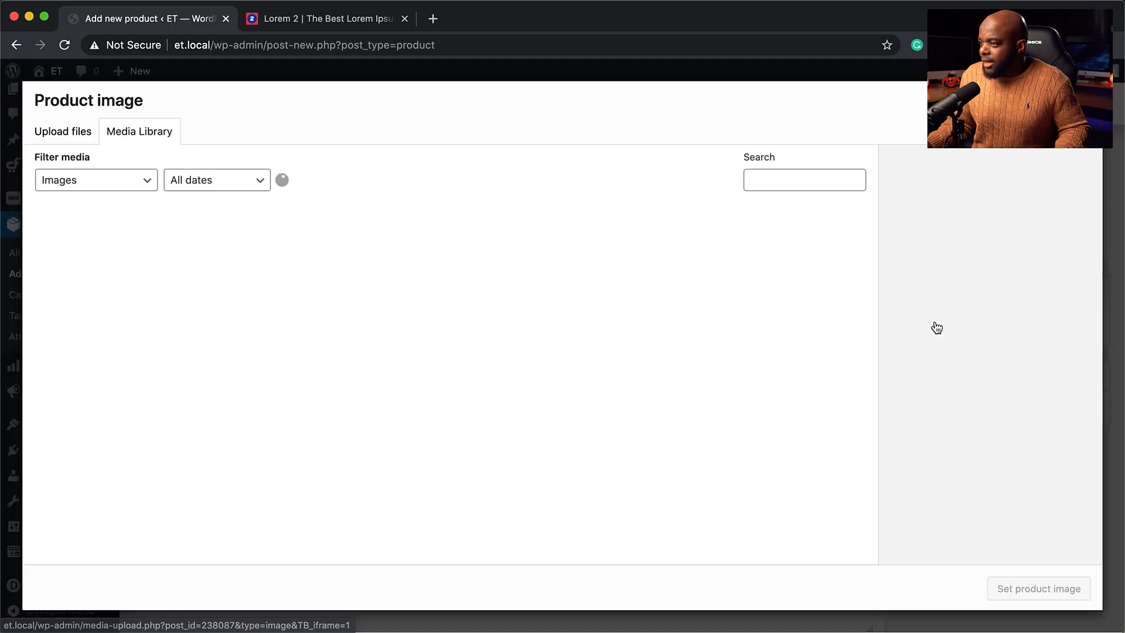
{"action": "scroll", "coordinate": [397, 376], "scroll_direction": "down", "scroll_amount": 6}
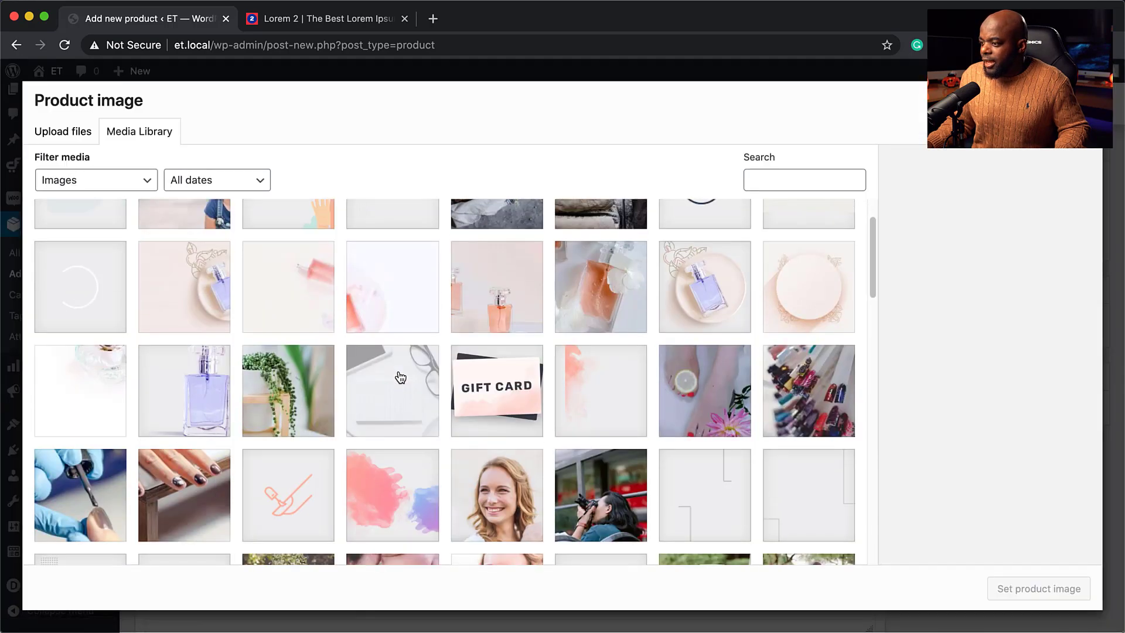
{"action": "scroll", "coordinate": [400, 377], "scroll_direction": "down", "scroll_amount": 10}
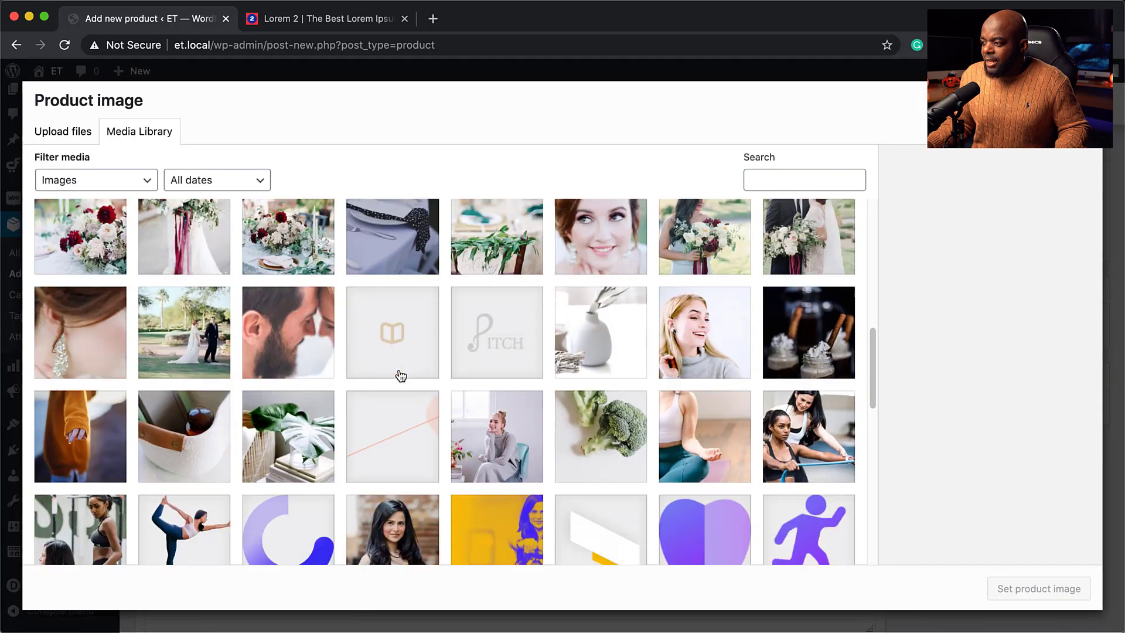
{"action": "scroll", "coordinate": [401, 376], "scroll_direction": "down", "scroll_amount": 7}
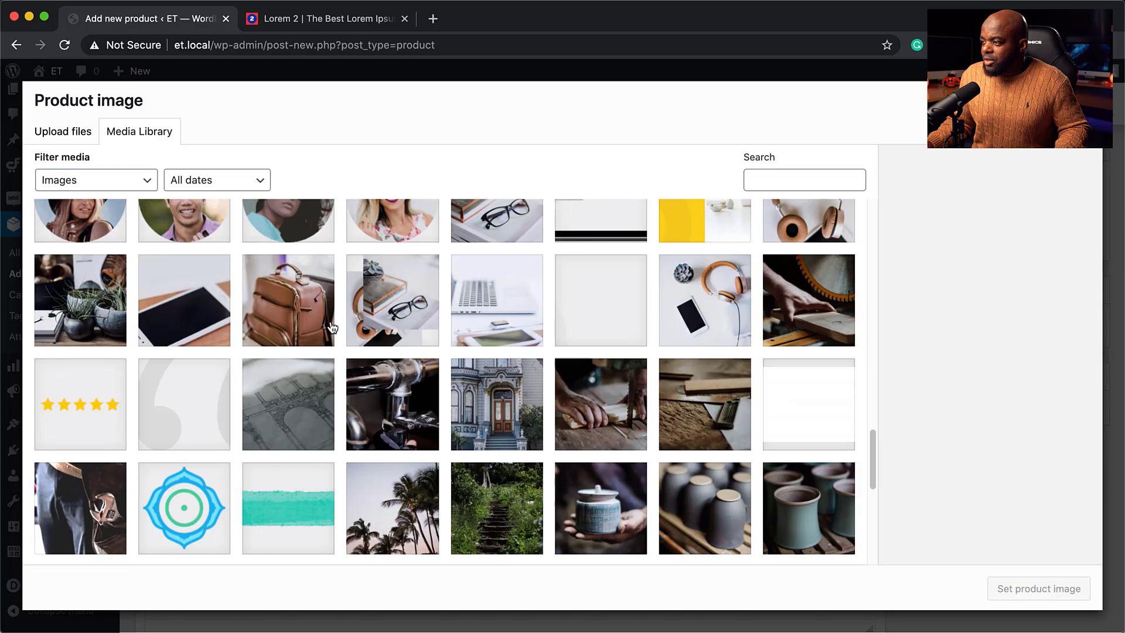
{"action": "left_click", "coordinate": [293, 316]}
{"action": "left_click", "coordinate": [1032, 586]}
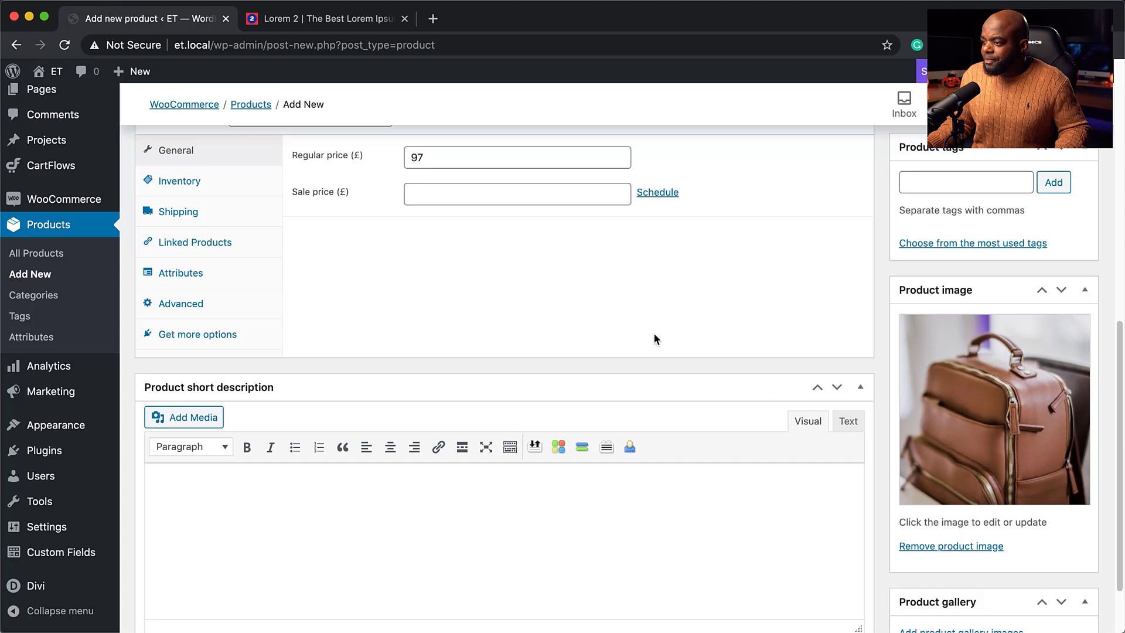
Paste a Lorem ipsum short description and publish Product A.
{"action": "scroll", "coordinate": [653, 334], "scroll_direction": "up", "scroll_amount": 5}
{"action": "scroll", "coordinate": [653, 332], "scroll_direction": "down", "scroll_amount": 3}
{"action": "scroll", "coordinate": [655, 339], "scroll_direction": "down", "scroll_amount": 3}
{"action": "left_click", "coordinate": [268, 403]}
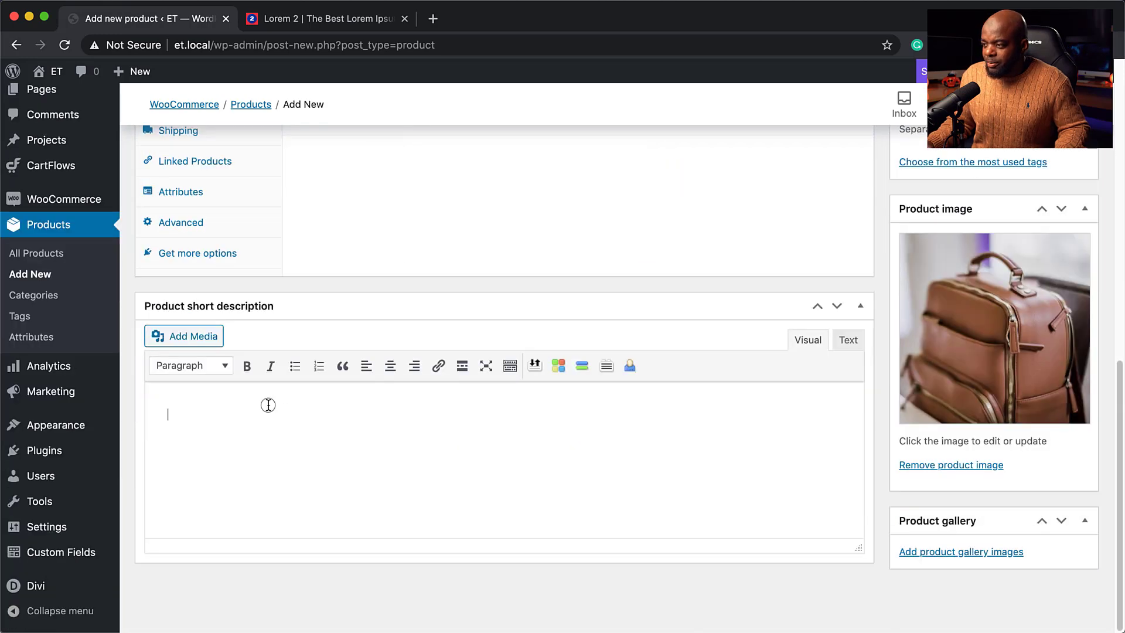
{"action": "type", "text": "Lorem ipsum dolor sit amet, consectetuer adipiscing elit. Donec odio. Quisque volutpat mattis eros. Nullam malesuada erat ut turpis. Suspendisse urna nibh, viverra non, semper suscipit, posuere a, pede."}
{"action": "scroll", "coordinate": [811, 370], "scroll_direction": "up", "scroll_amount": 10}
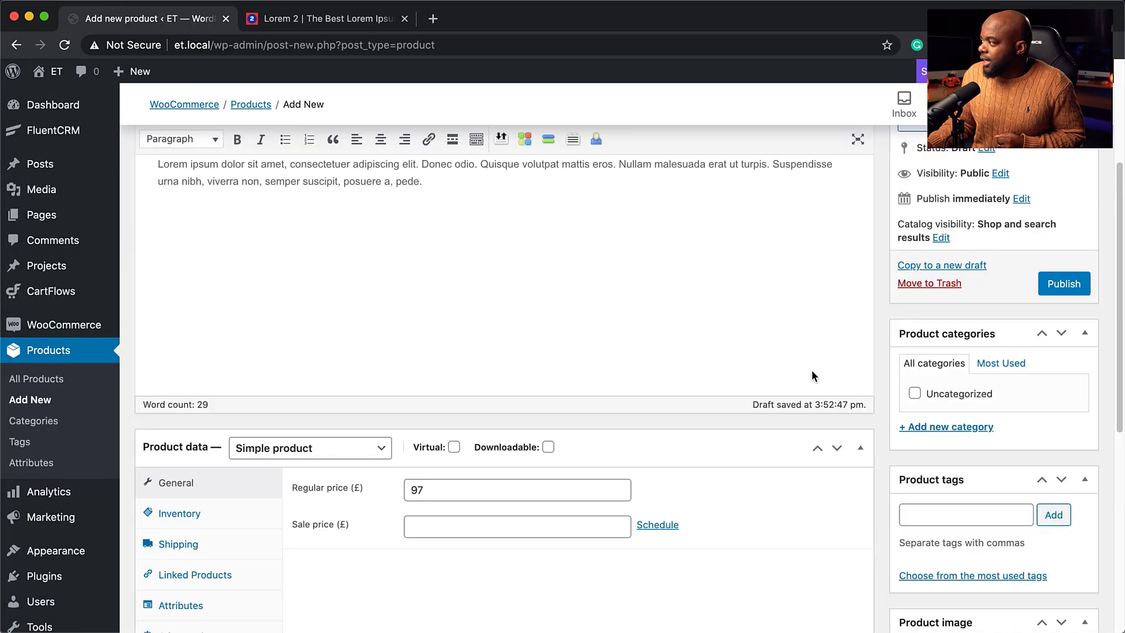
{"action": "left_click", "coordinate": [1062, 440]}
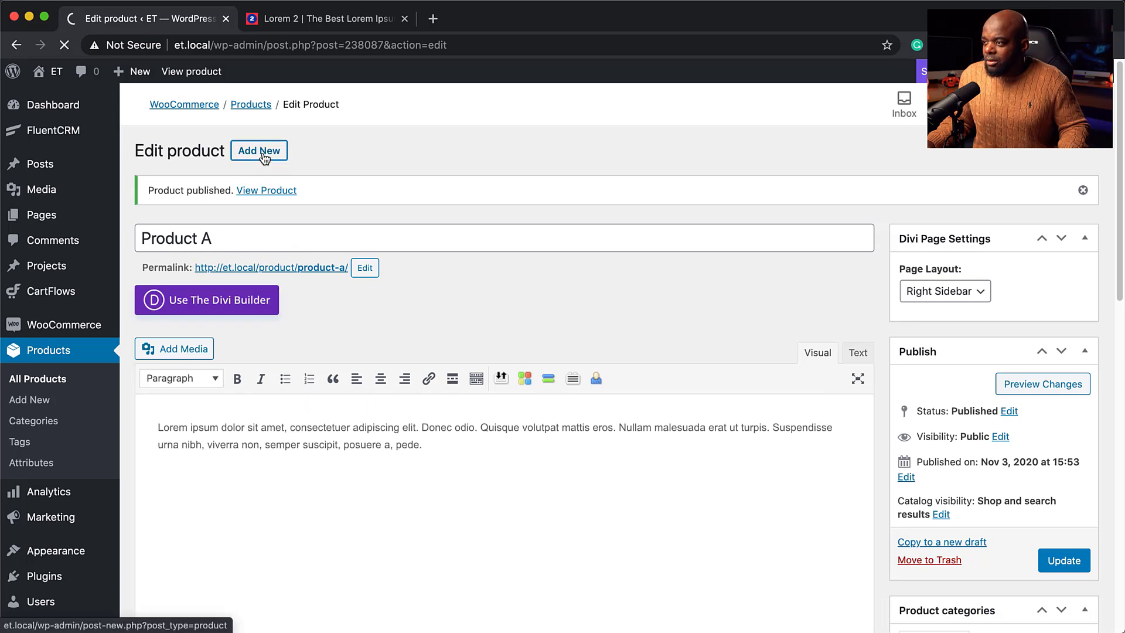
Title the product 'Product B', set regular price 299, and paste lorem text into both descriptions.
{"action": "type", "text": "Product B"}
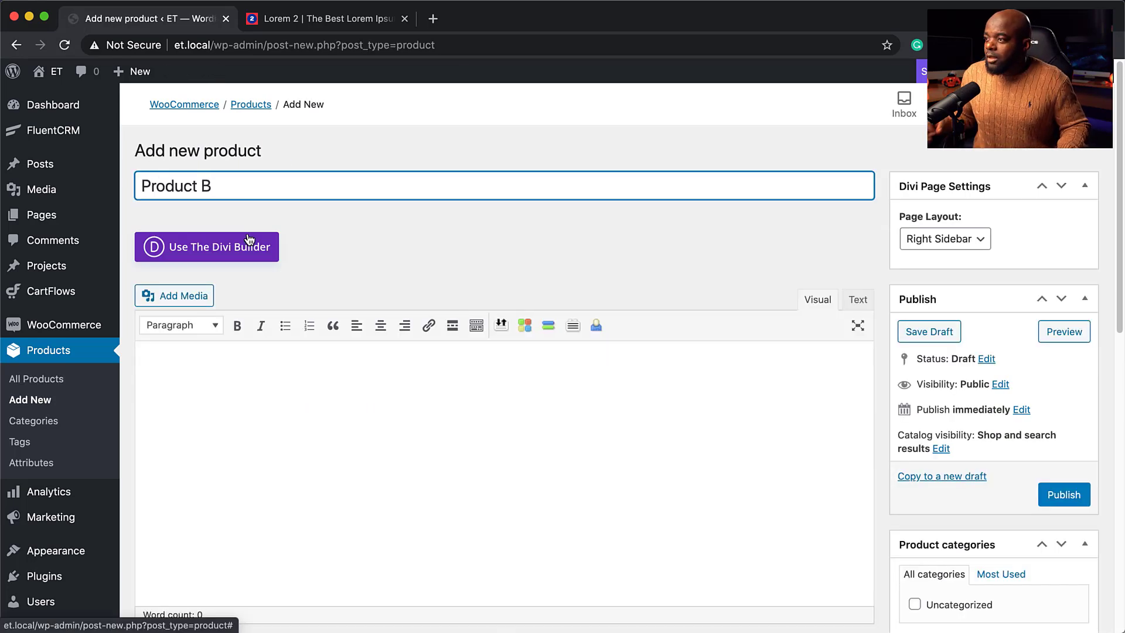
{"action": "left_click", "coordinate": [254, 376]}
{"action": "type", "text": "Lorem ipsum dolor sit amet, consectetuer adipiscing elit. Donec odio. Quisque volutpat mattis eros. Nullam malesuada erat ut turpis. Suspendisse urna nibh, viverra non, semper suscipit, posuere a, pede."}
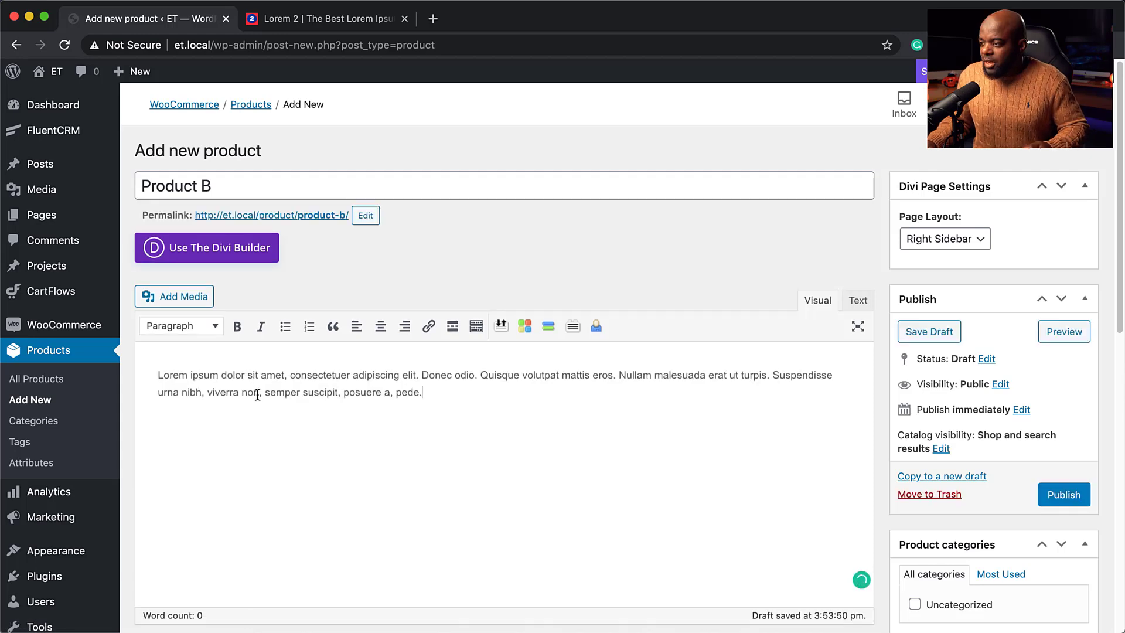
{"action": "scroll", "coordinate": [257, 395], "scroll_direction": "down", "scroll_amount": 7}
{"action": "left_click", "coordinate": [422, 285]}
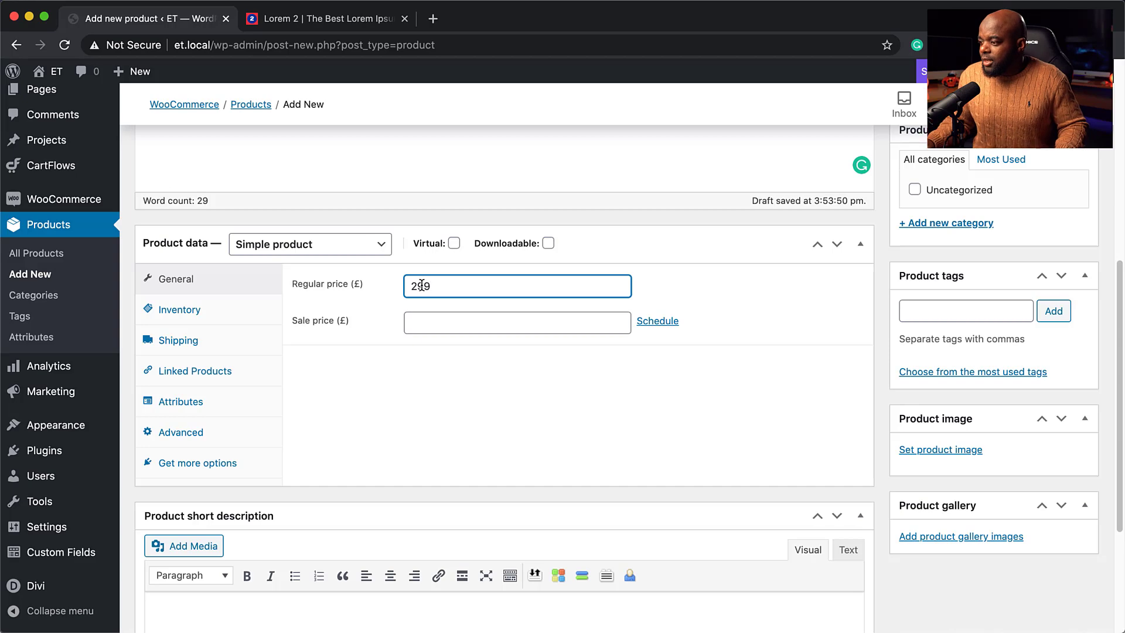
{"action": "scroll", "coordinate": [395, 362], "scroll_direction": "down", "scroll_amount": 5}
{"action": "left_click", "coordinate": [256, 460]}
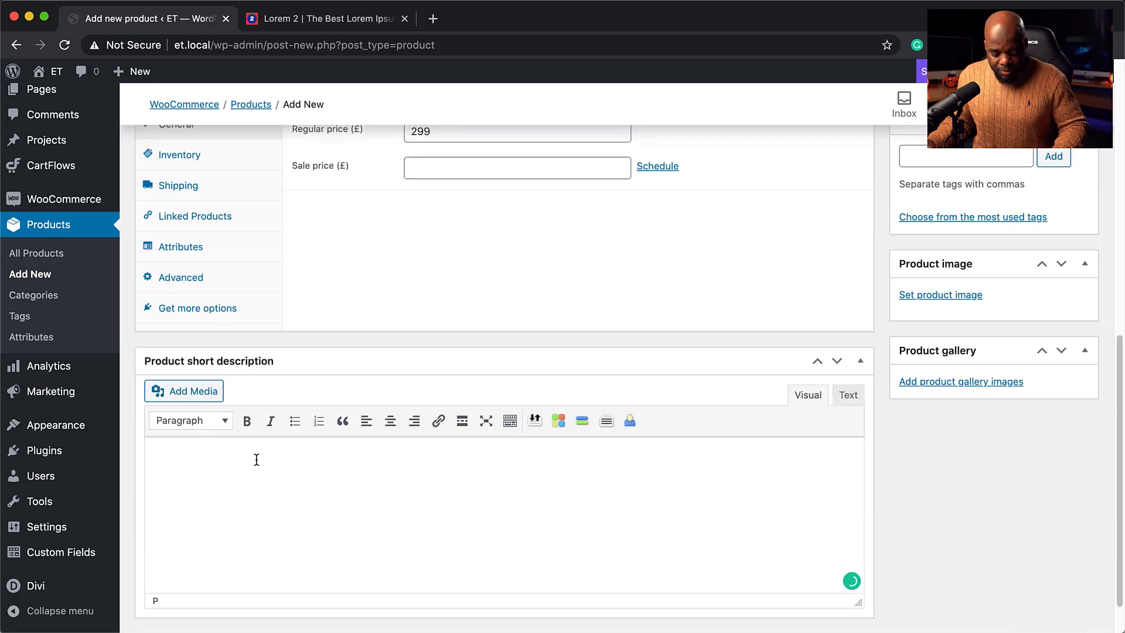
{"action": "type", "text": "Lorem ipsum dolor sit amet, consectetur adipiscing elit. Donec odio. Quisque volutpat mattis eros. Nullam malesuada erat ut turpis. Suspendisse urna nibh, viverra non, semper suscipit, posuere a, pede."}
{"action": "scroll", "coordinate": [924, 351], "scroll_direction": "up", "scroll_amount": 4}
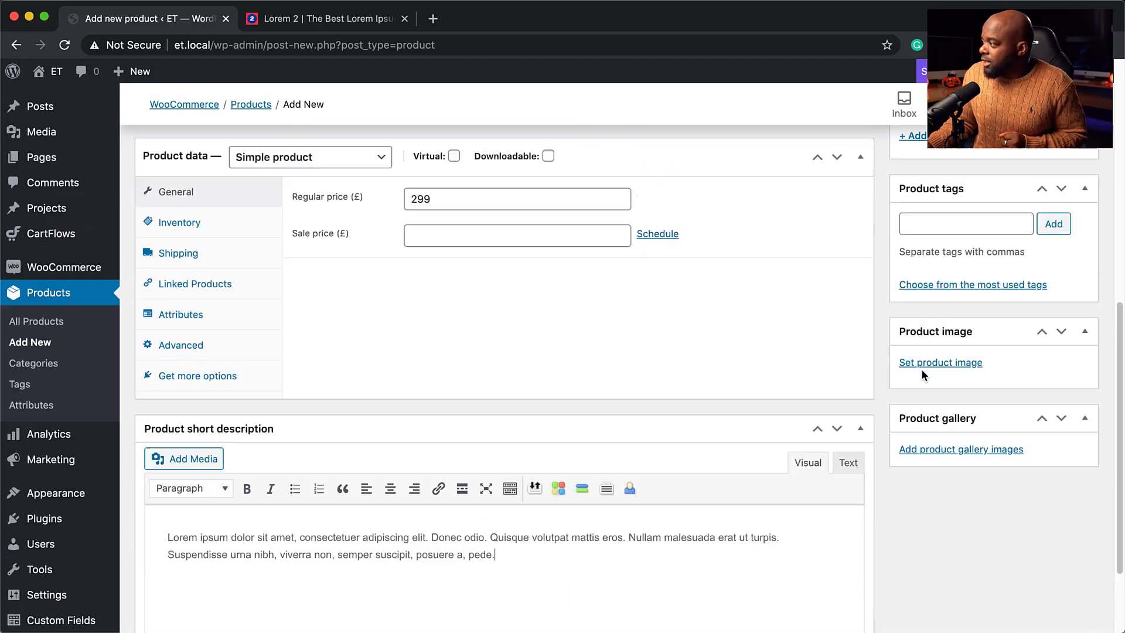
Set the handyman-07.jpg saw photo as the product image and publish Product B.
{"action": "left_click", "coordinate": [943, 511]}
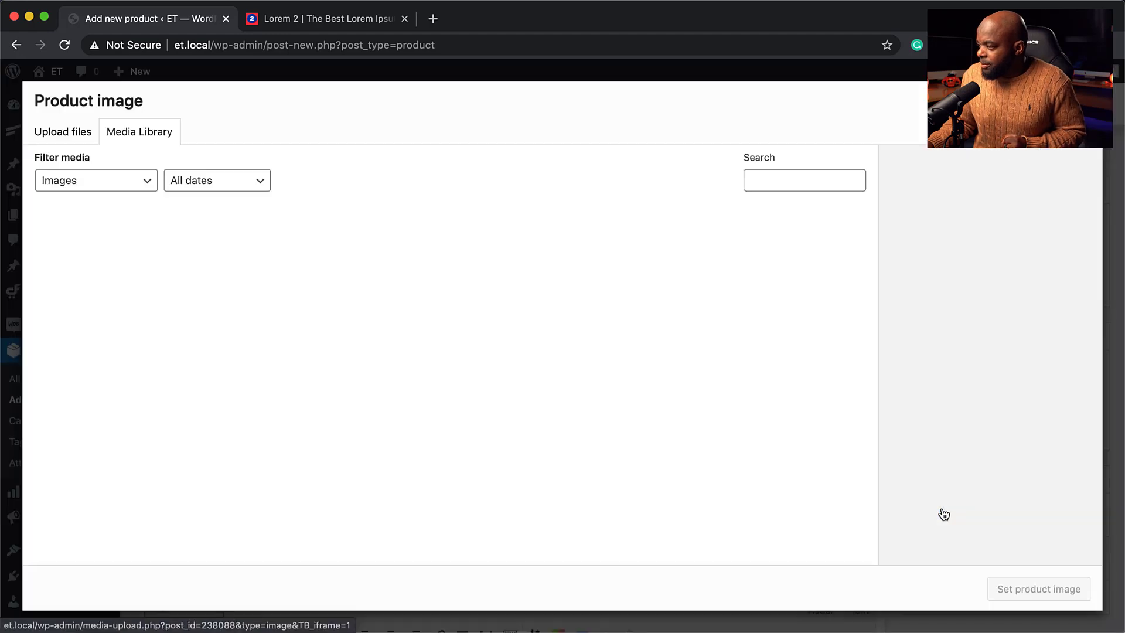
{"action": "scroll", "coordinate": [402, 382], "scroll_direction": "down", "scroll_amount": 12}
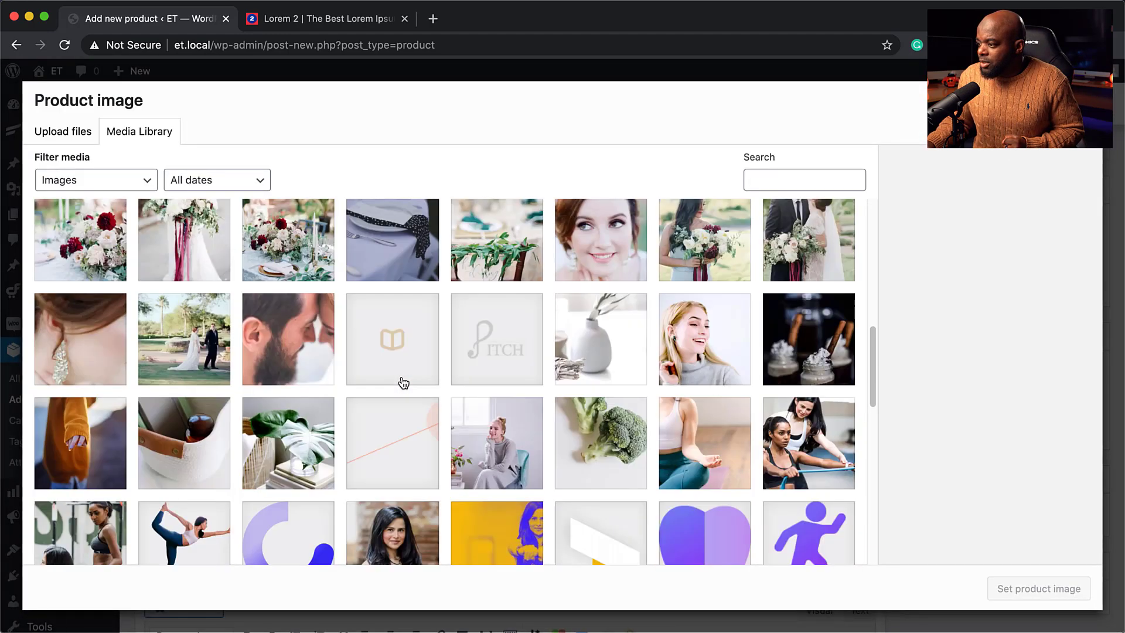
{"action": "scroll", "coordinate": [402, 381], "scroll_direction": "down", "scroll_amount": 2}
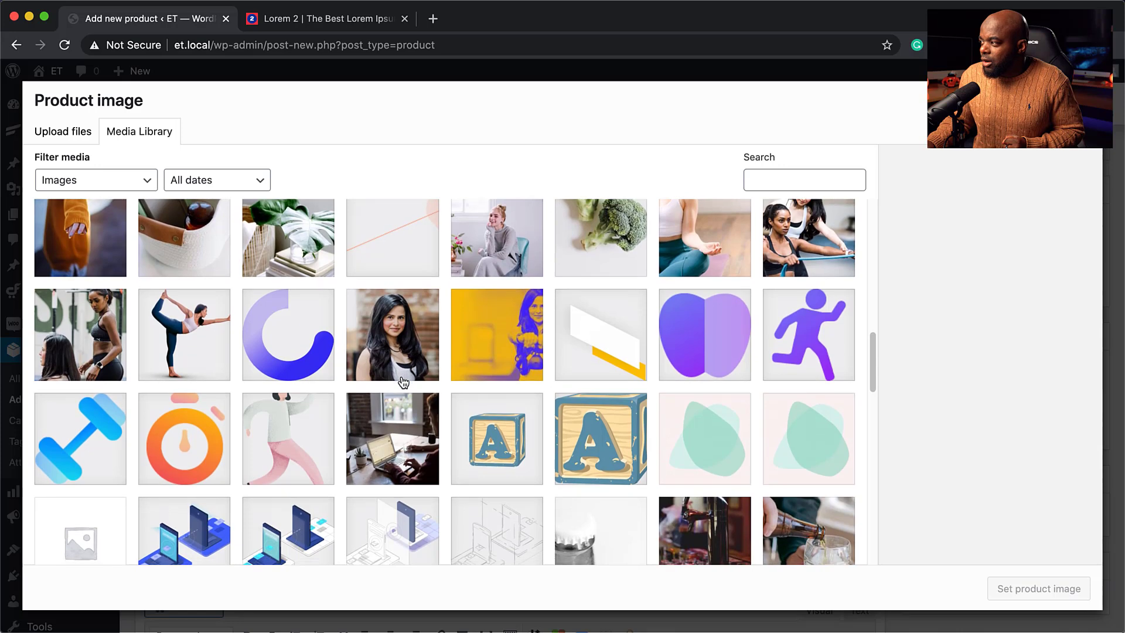
{"action": "scroll", "coordinate": [404, 382], "scroll_direction": "down", "scroll_amount": 3}
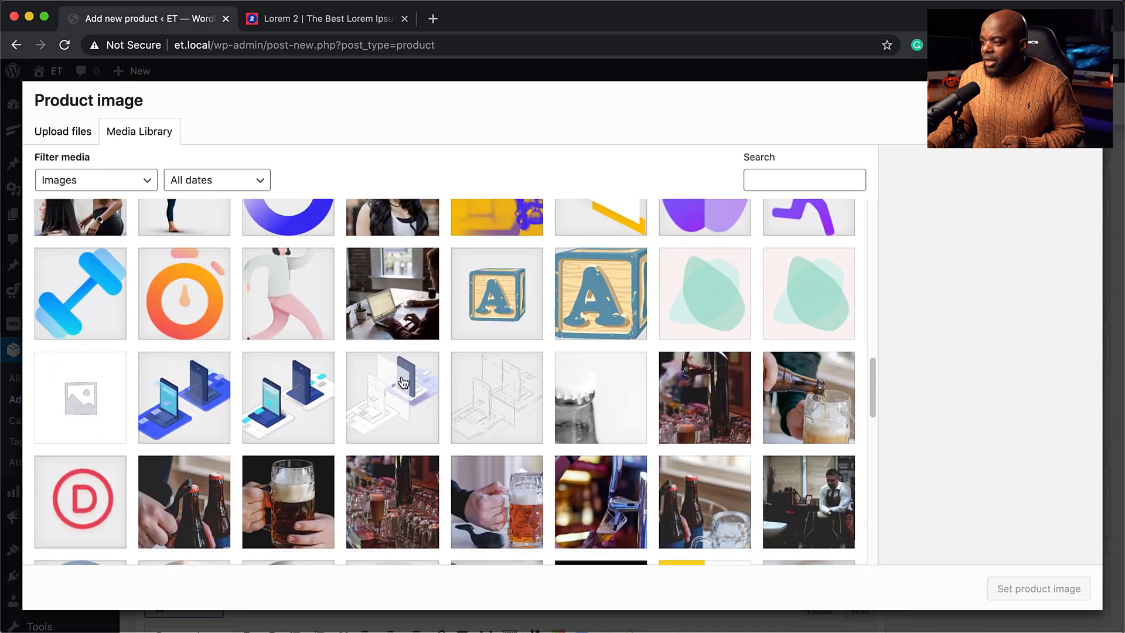
{"action": "scroll", "coordinate": [403, 382], "scroll_direction": "down", "scroll_amount": 5}
{"action": "left_click", "coordinate": [393, 328]}
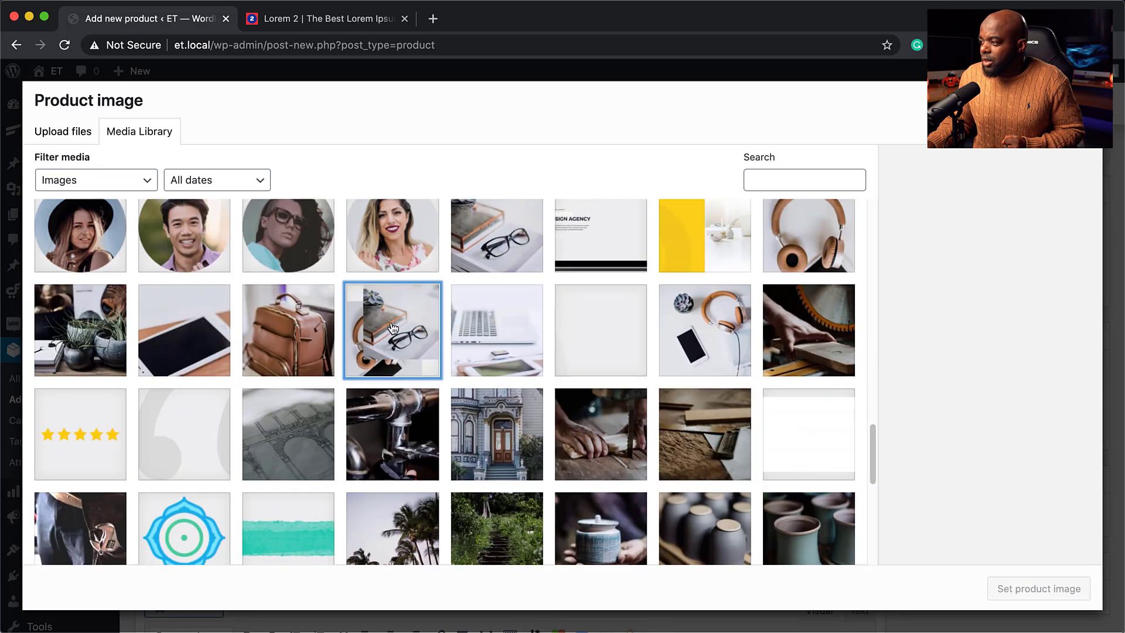
{"action": "left_click", "coordinate": [793, 320]}
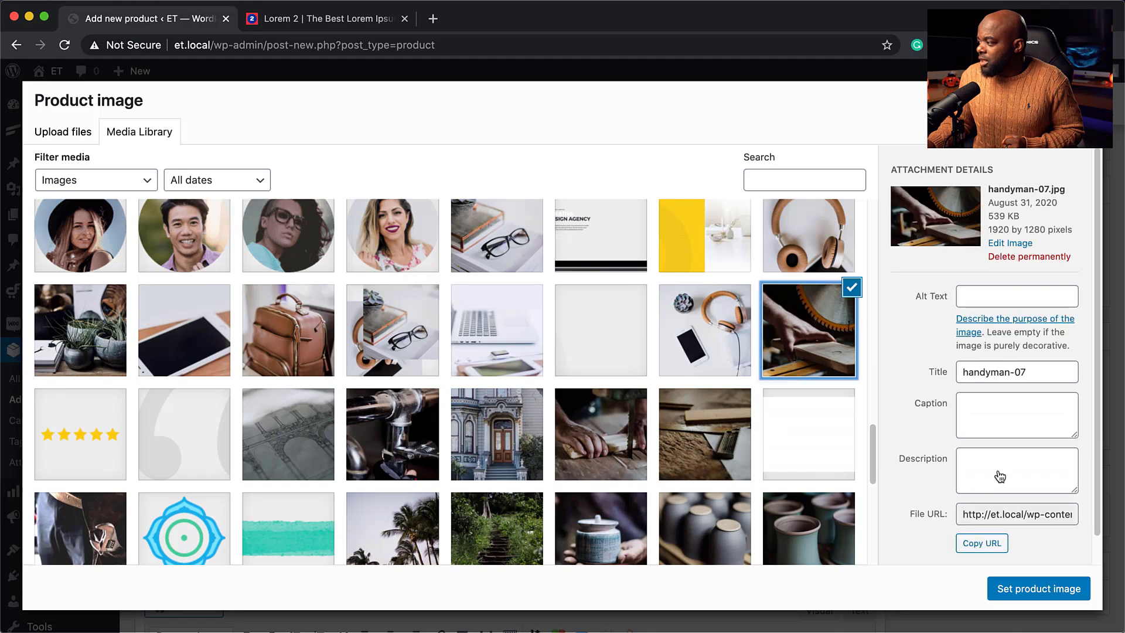
{"action": "left_click", "coordinate": [1049, 589]}
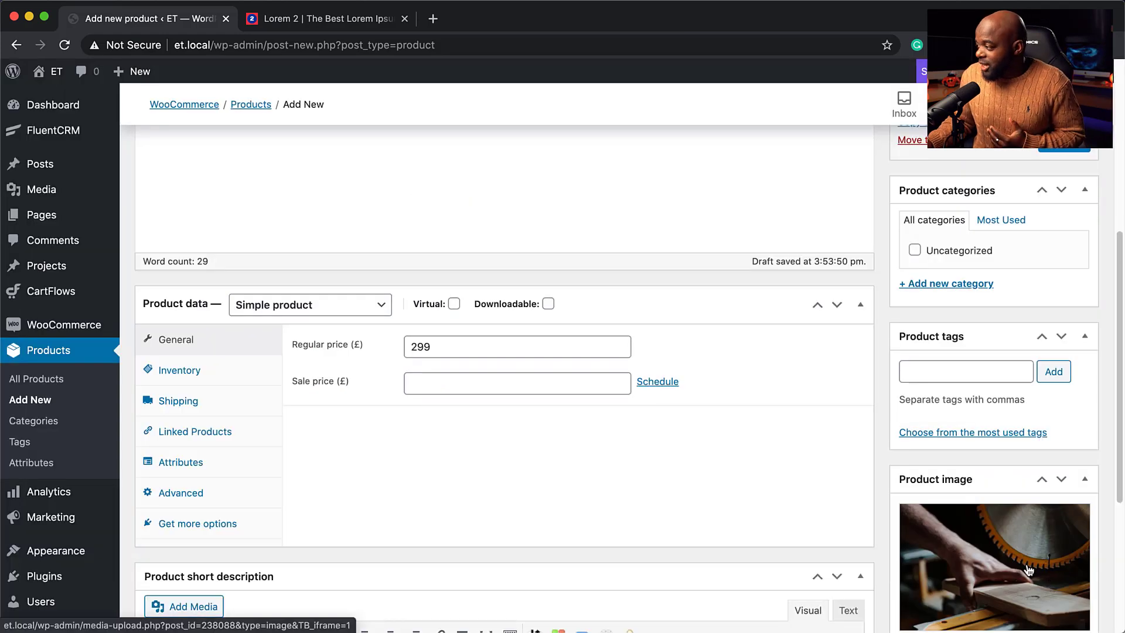
{"action": "left_click", "coordinate": [1064, 144]}
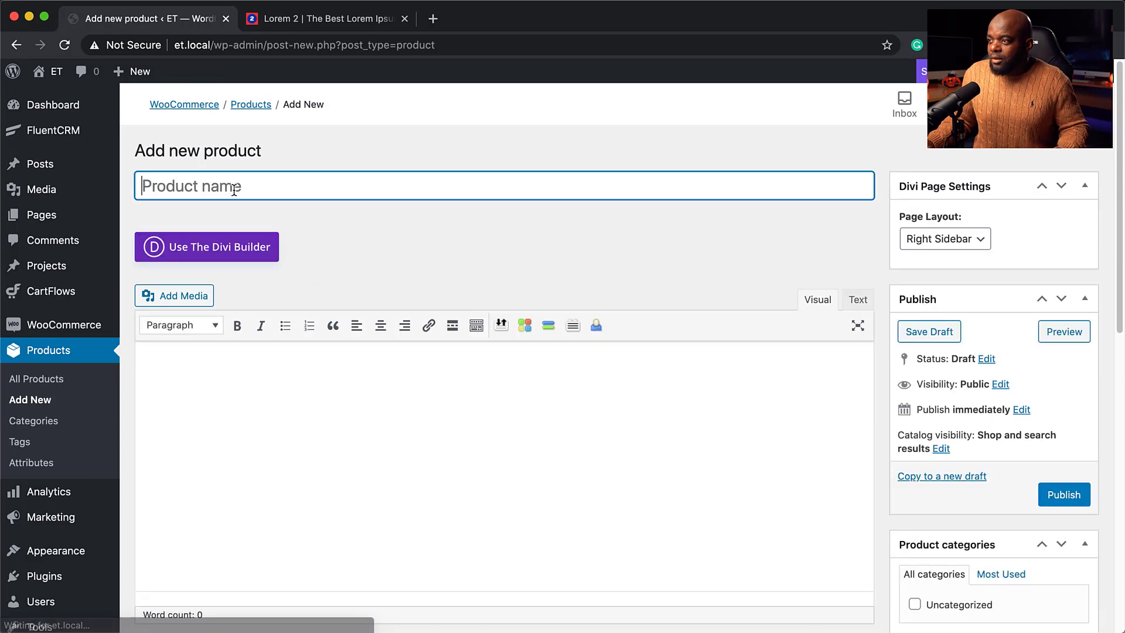
Title the product 'Product C', set regular price 399, and paste lorem ipsum into both descriptions.
{"action": "type", "text": "Product C"}
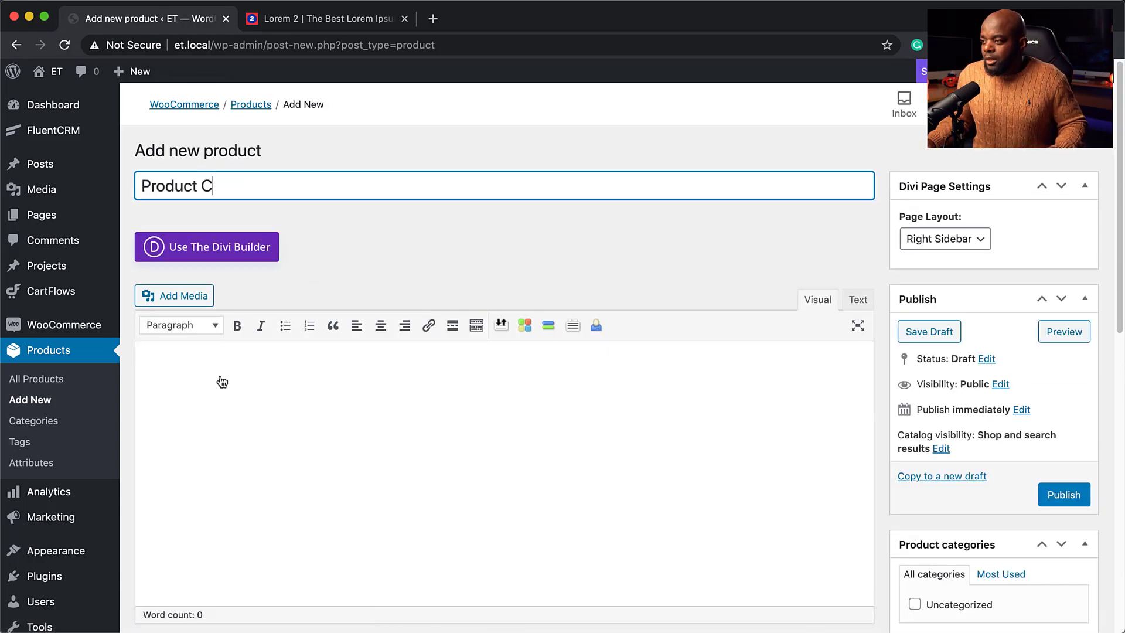
{"action": "left_click", "coordinate": [221, 382]}
{"action": "type", "text": "Lorem ipsum dolor sit amet, consectetuer adipiscing elit. Donec odio. Quisque volutpat mattis eros. Nullam malesuada erat ut turpis. Suspendisse urna nibh, viverra non, semper suscipit, posuere a, pede."}
{"action": "scroll", "coordinate": [233, 431], "scroll_direction": "down", "scroll_amount": 2}
{"action": "scroll", "coordinate": [233, 432], "scroll_direction": "down", "scroll_amount": 7}
{"action": "left_click", "coordinate": [435, 189]}
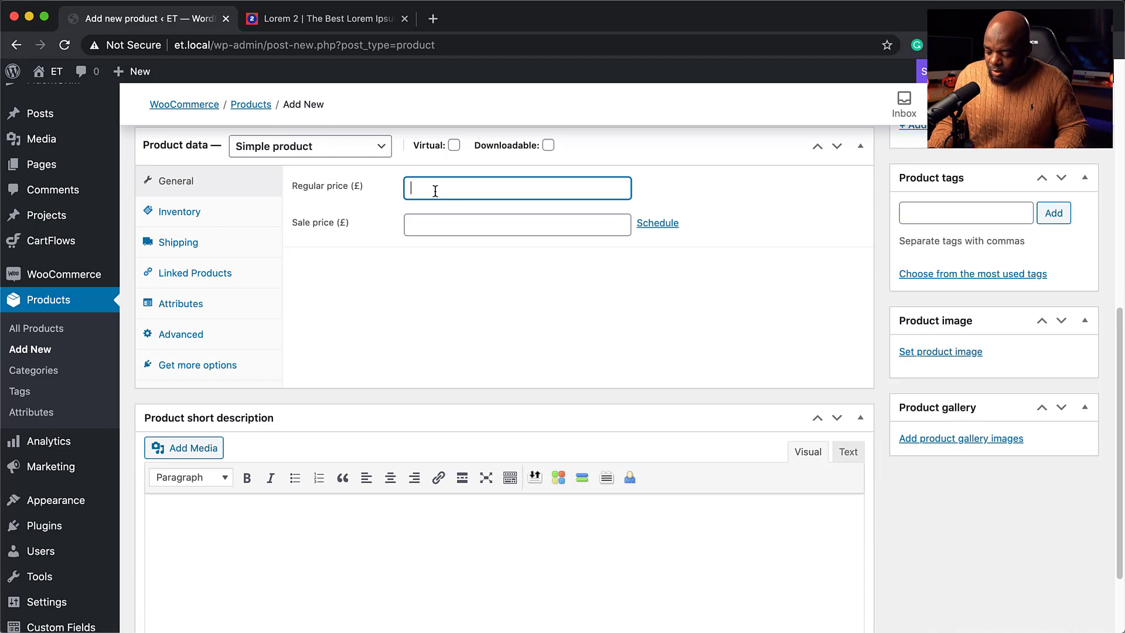
{"action": "type", "text": "399"}
{"action": "scroll", "coordinate": [424, 310], "scroll_direction": "down", "scroll_amount": 2}
{"action": "left_click", "coordinate": [269, 414]}
{"action": "type", "text": "Lorem ipsum dolor sit amet, consectetuer adipiscing elit. Donec odio. Quisque volutpat mattis eros. Nullam malesuada erat ut turpis. Suspendisse urna nibh, viverra non, semper suscipit, posuere a, pede."}
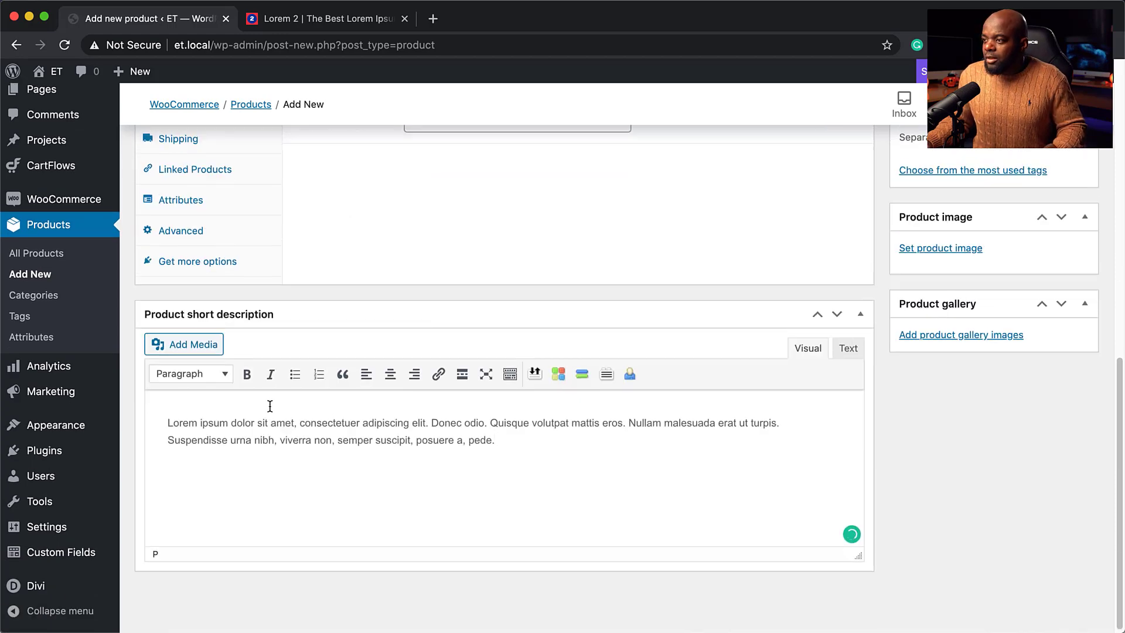
{"action": "scroll", "coordinate": [269, 404], "scroll_direction": "up", "scroll_amount": 3}
Set the wedding bouquet photo as the product image and publish Product C.
{"action": "left_click", "coordinate": [944, 424]}
{"action": "scroll", "coordinate": [445, 350], "scroll_direction": "down", "scroll_amount": 15}
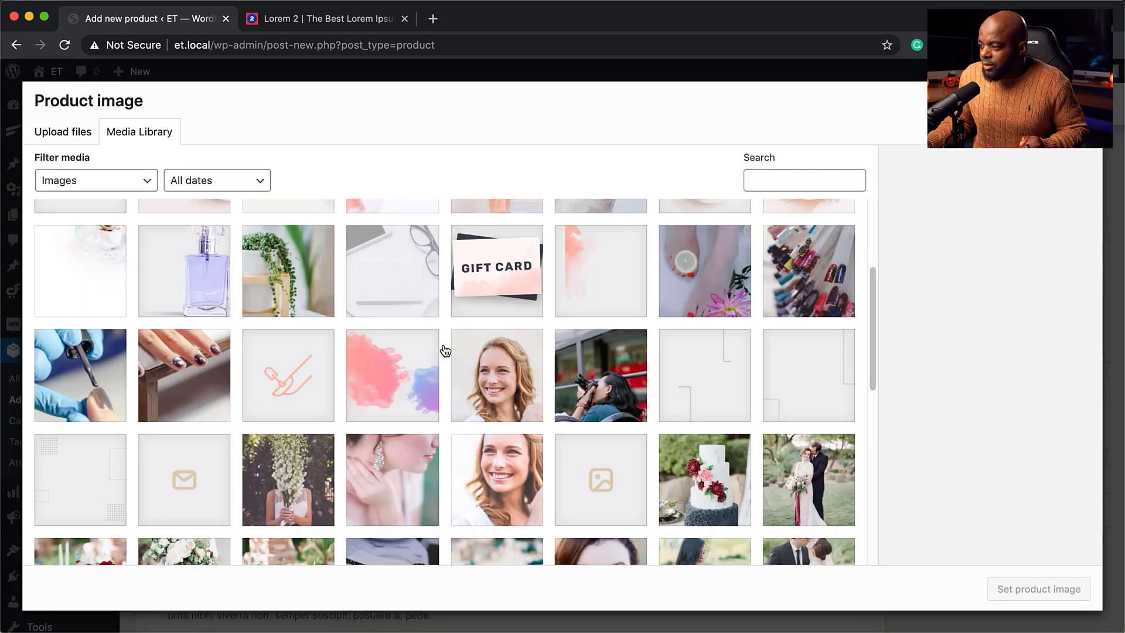
{"action": "scroll", "coordinate": [444, 351], "scroll_direction": "up", "scroll_amount": 4}
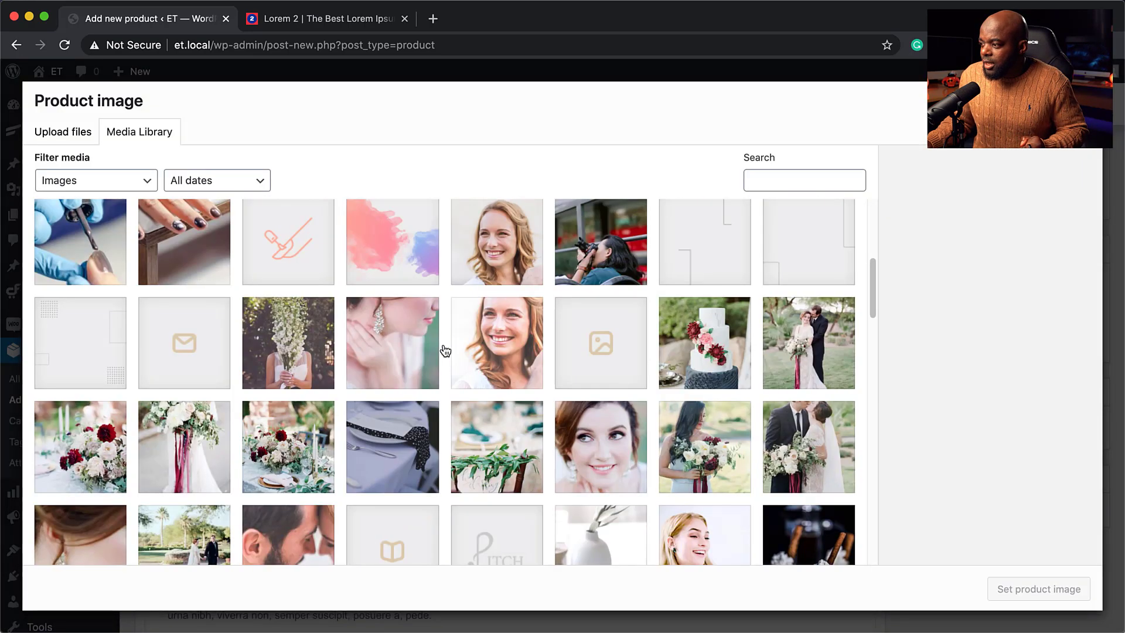
{"action": "left_click", "coordinate": [87, 452]}
{"action": "left_click", "coordinate": [1005, 590]}
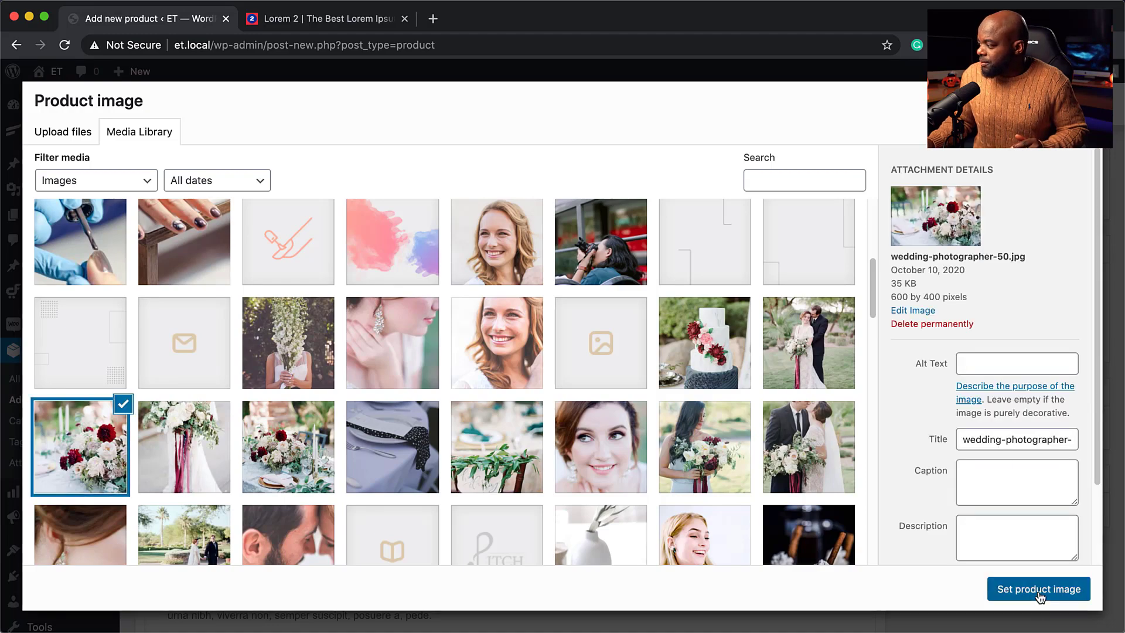
{"action": "scroll", "coordinate": [866, 428], "scroll_direction": "up", "scroll_amount": 5}
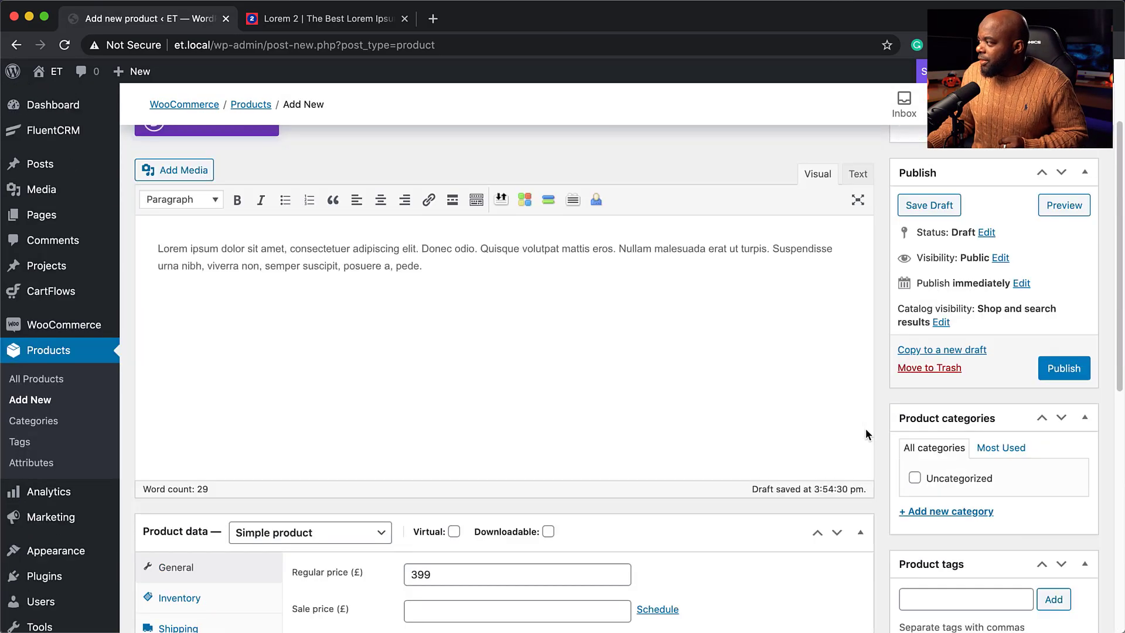
{"action": "left_click", "coordinate": [1076, 370]}
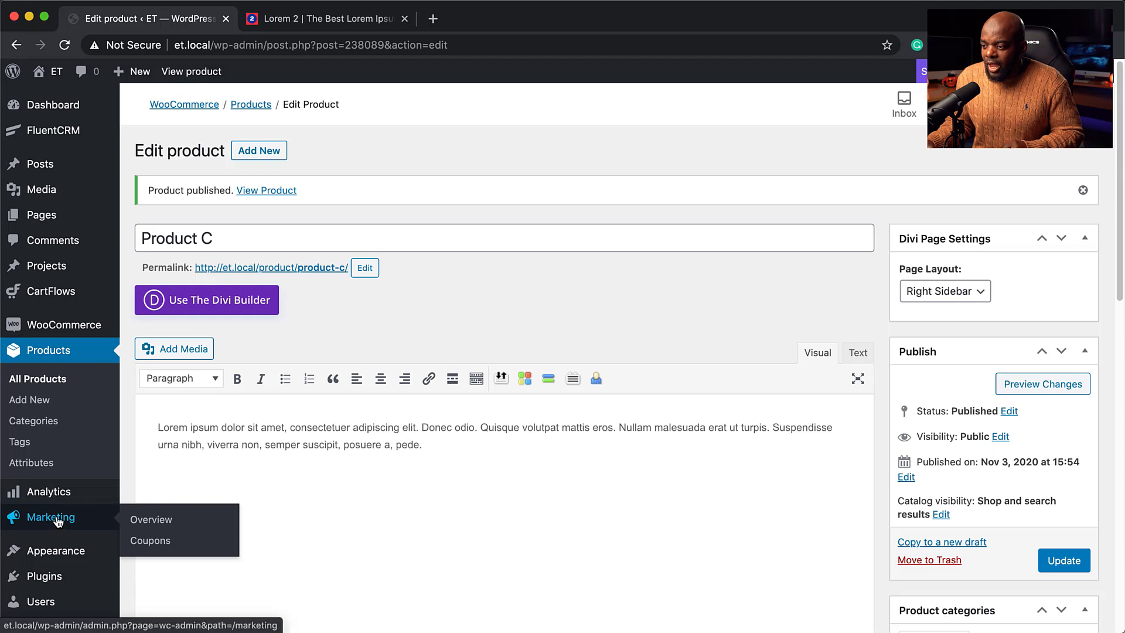
Go to Marketing > Coupons and start a new coupon with Add coupon.
{"action": "scroll", "coordinate": [58, 520], "scroll_direction": "down", "scroll_amount": 2}
{"action": "scroll", "coordinate": [58, 520], "scroll_direction": "down", "scroll_amount": 1}
{"action": "mouse_move", "coordinate": [67, 457]}
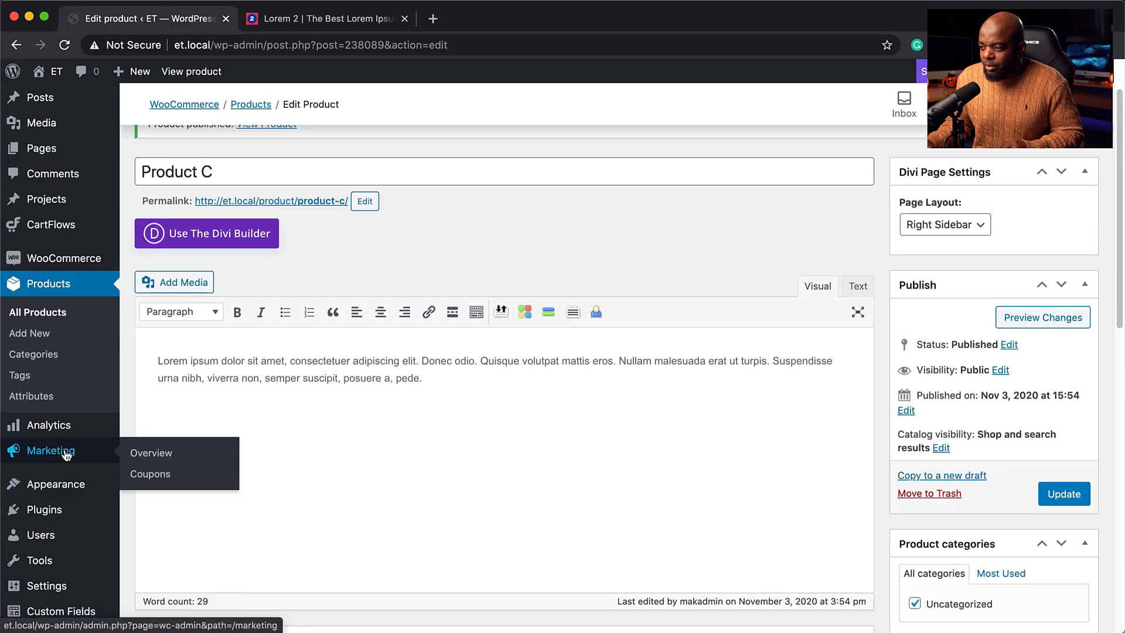
{"action": "left_click", "coordinate": [163, 477]}
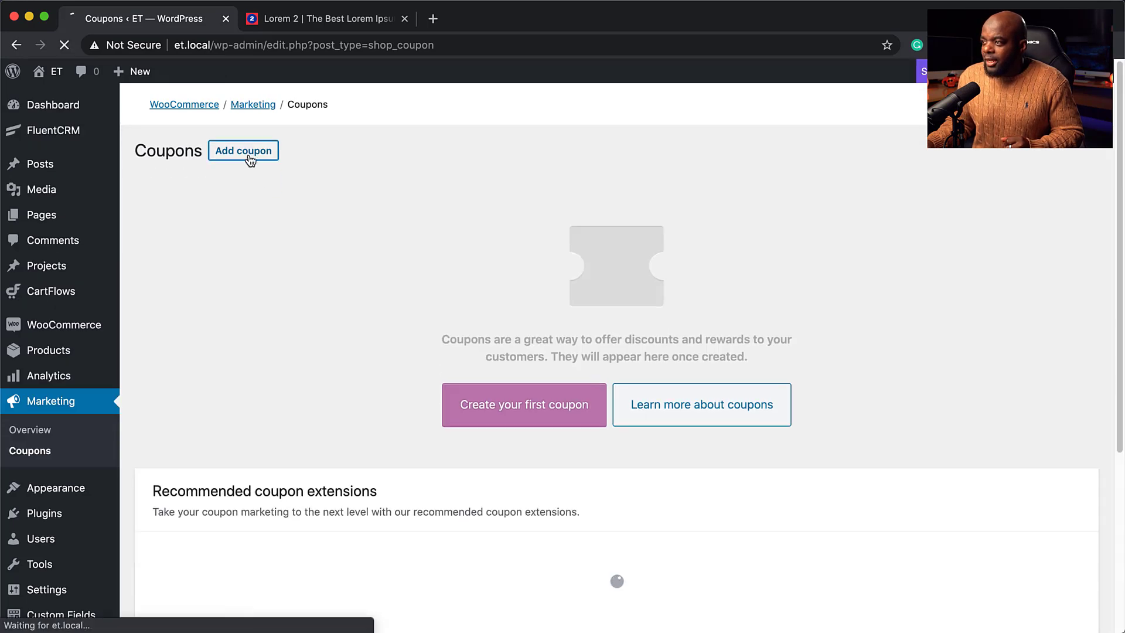
{"action": "left_click", "coordinate": [249, 154]}
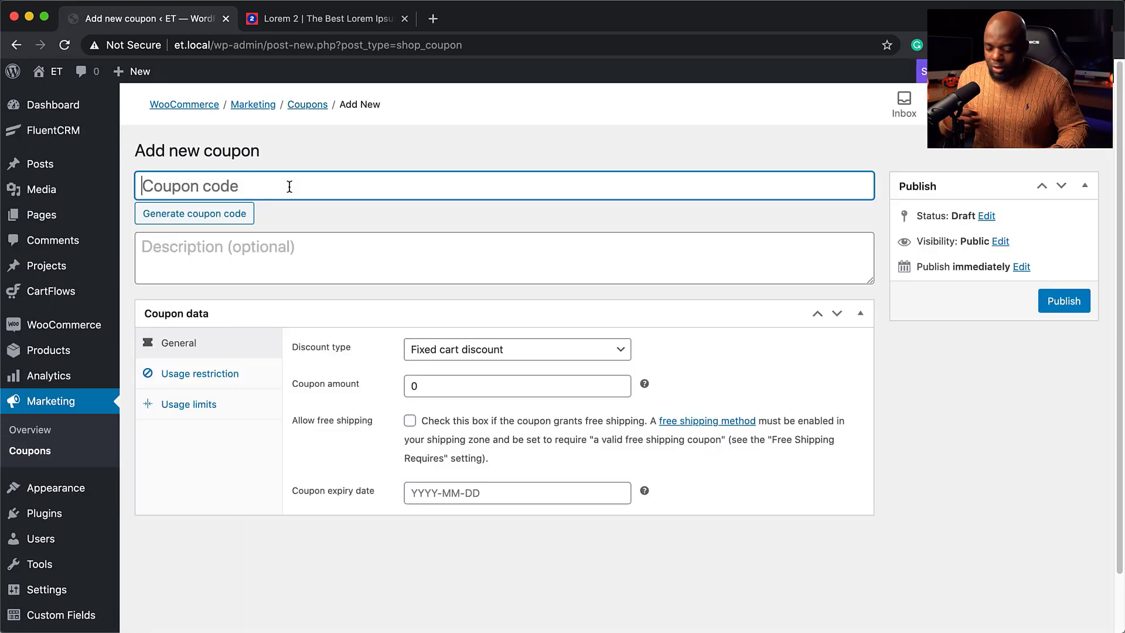
Enter '40% OFF' as the coupon code and choose the Percentage discount type.
{"action": "type", "text": "40"}
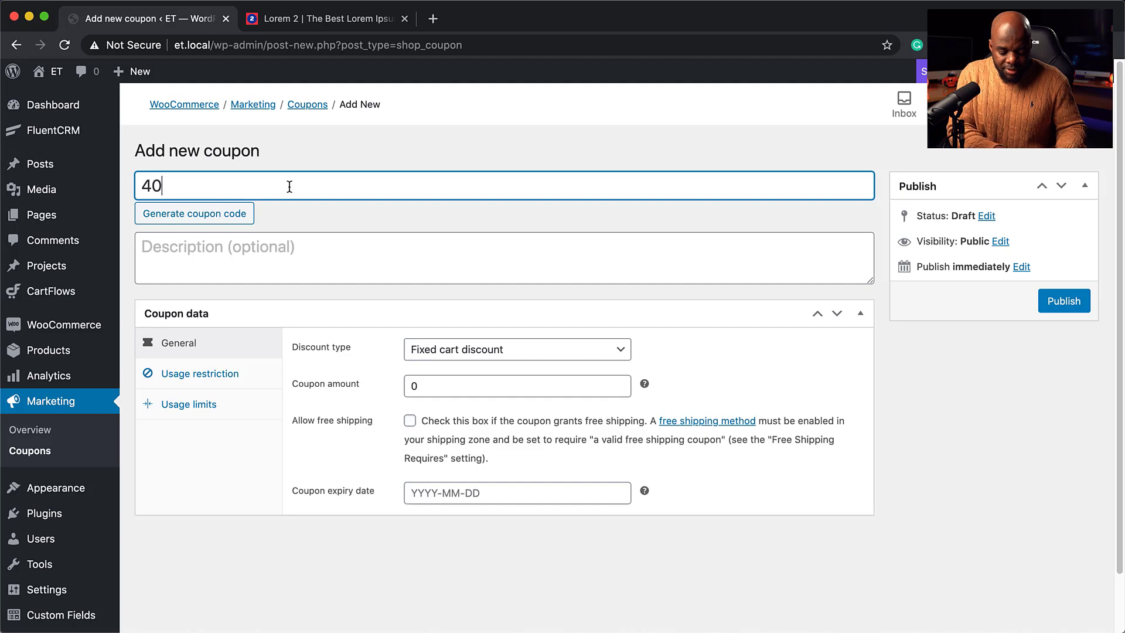
{"action": "type", "text": "% OFF"}
{"action": "left_click", "coordinate": [276, 252]}
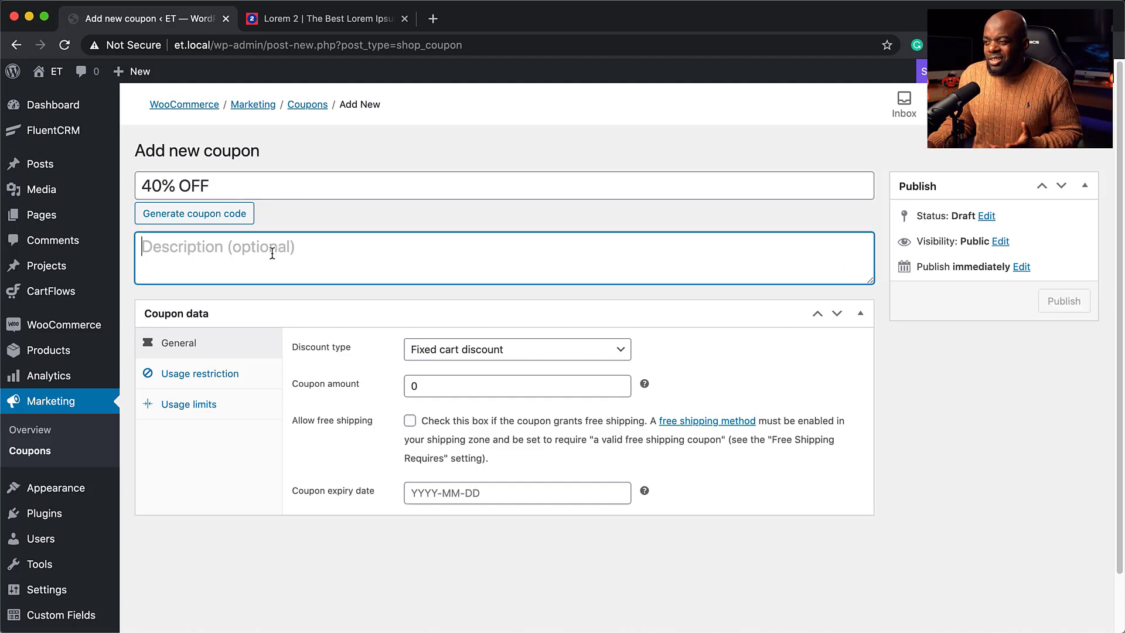
{"action": "scroll", "coordinate": [281, 449], "scroll_direction": "down", "scroll_amount": 1}
{"action": "left_click", "coordinate": [511, 306]}
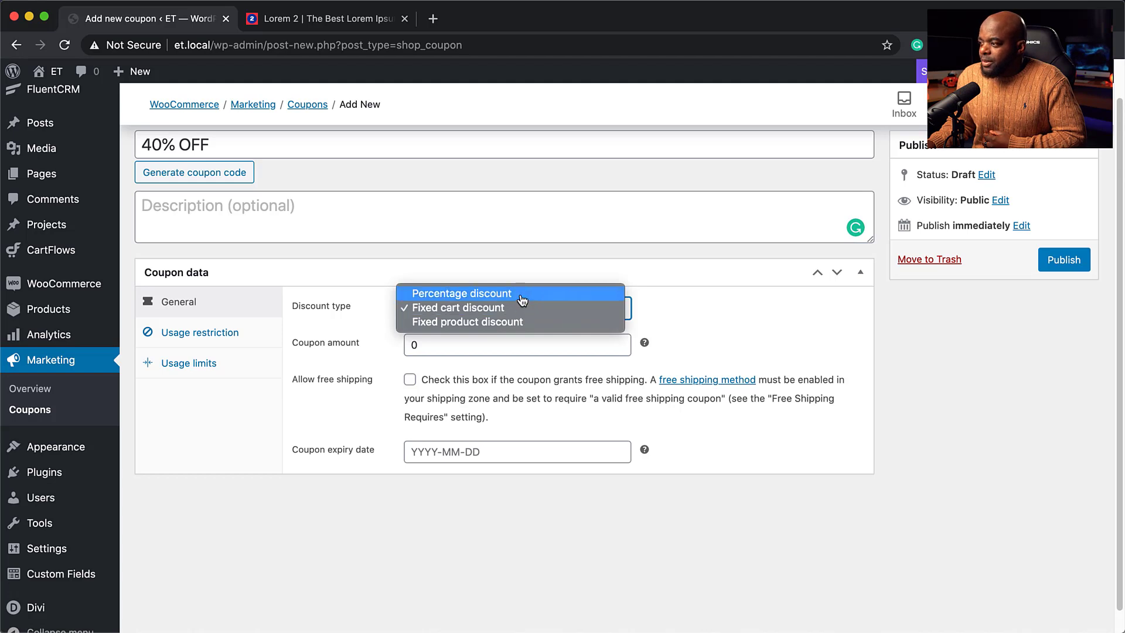
{"action": "left_click", "coordinate": [519, 293]}
Set the coupon amount to 40 and expiry to 30 Nov 2020, then open Usage restriction.
{"action": "left_click", "coordinate": [404, 346]}
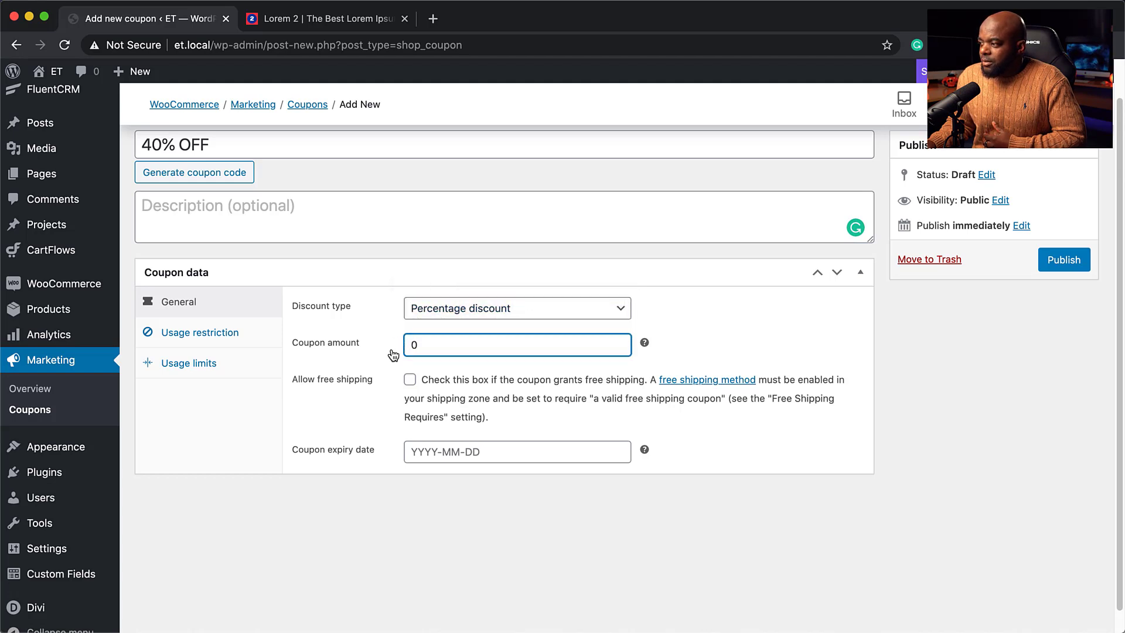
{"action": "type", "text": "43"}
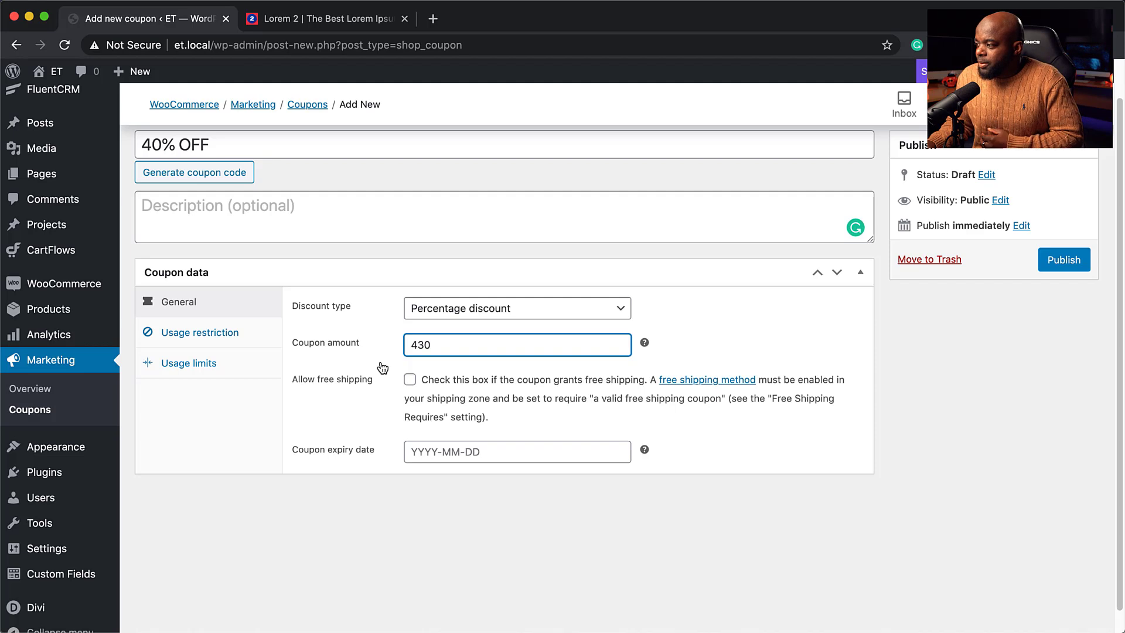
{"action": "scroll", "coordinate": [499, 430], "scroll_direction": "down", "scroll_amount": 1}
{"action": "left_click", "coordinate": [499, 431]}
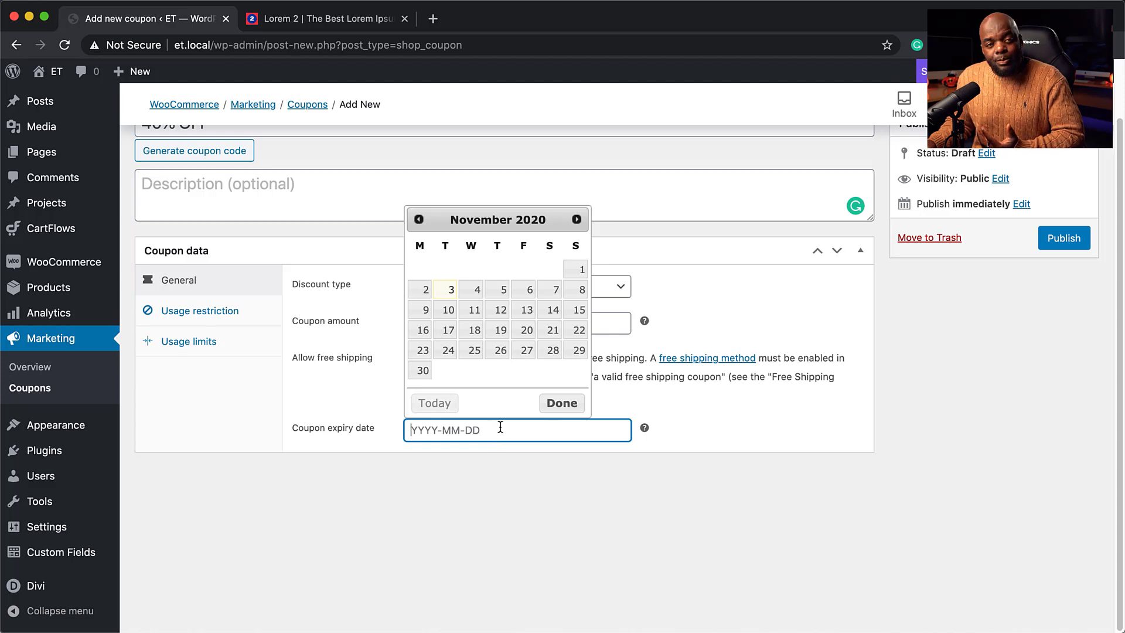
{"action": "left_click", "coordinate": [422, 370]}
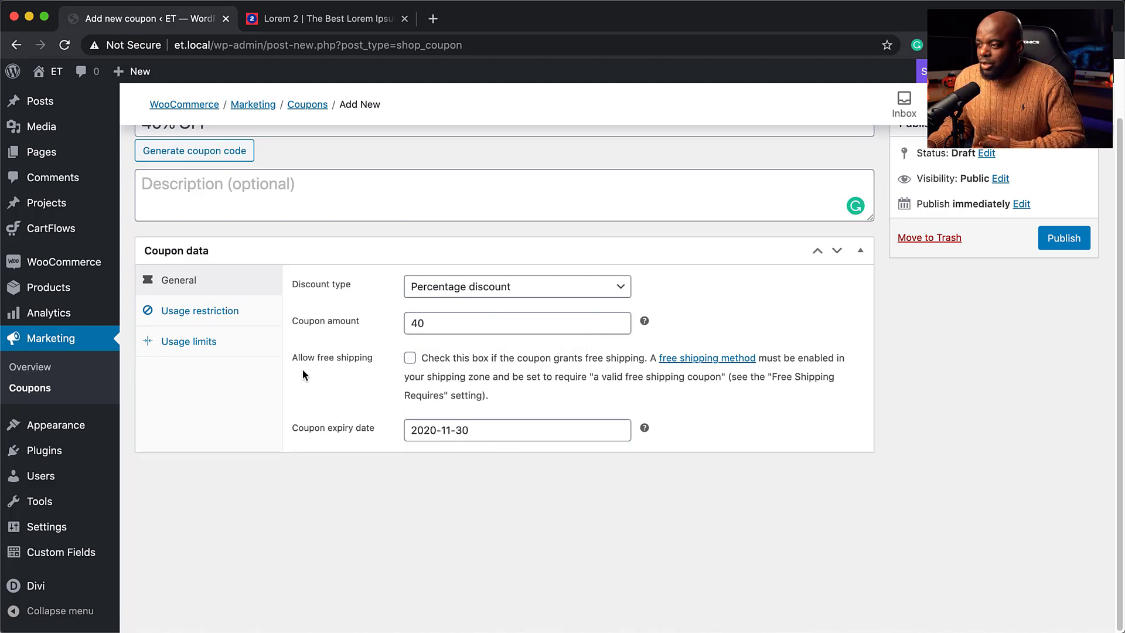
{"action": "left_click", "coordinate": [212, 314]}
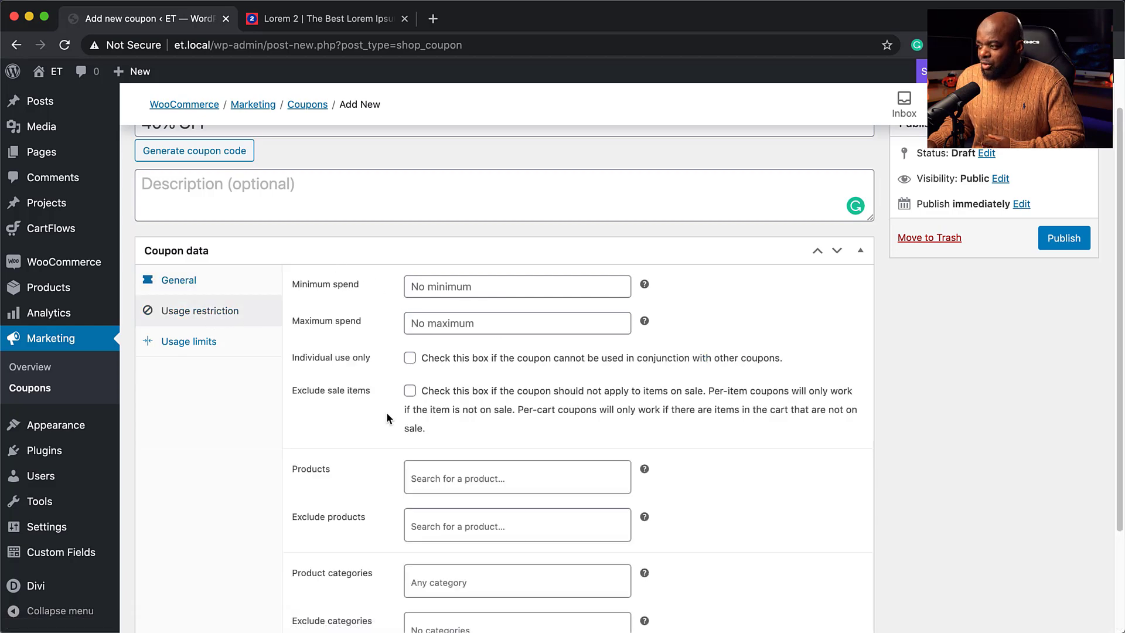
Search 'product' in the Products restriction field and dismiss it without choosing any product.
{"action": "scroll", "coordinate": [386, 412], "scroll_direction": "down", "scroll_amount": 3}
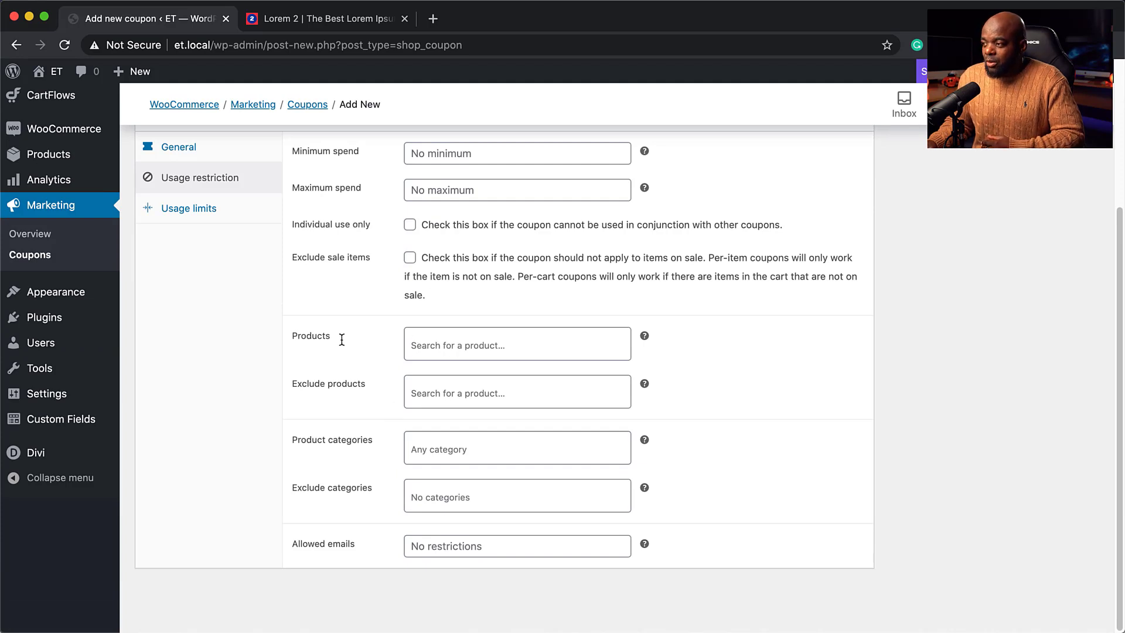
{"action": "left_click", "coordinate": [465, 346]}
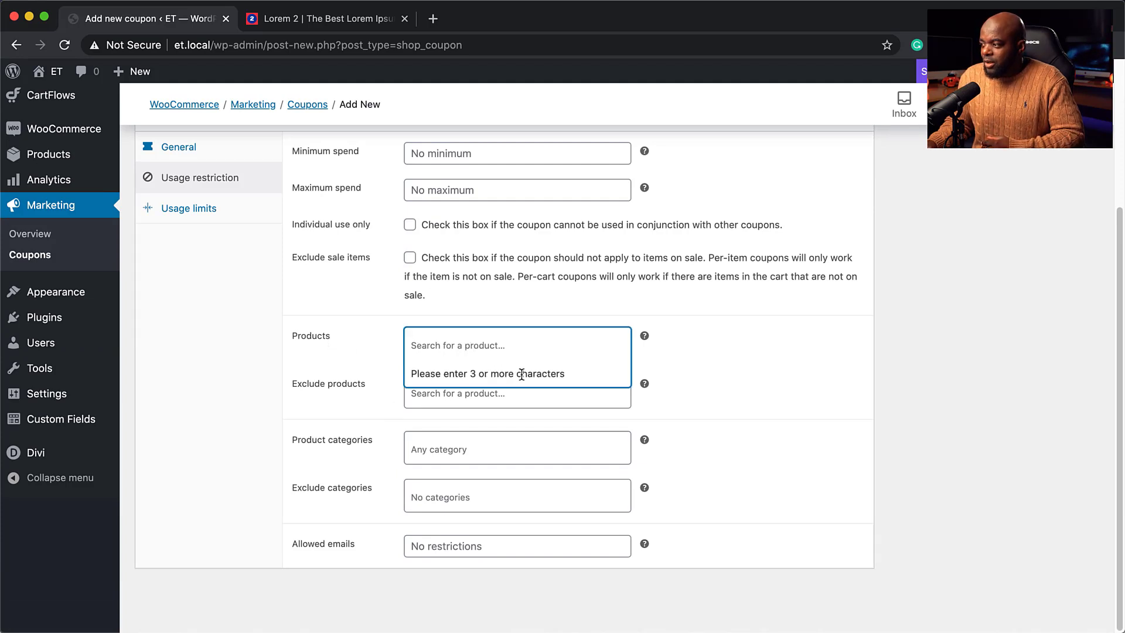
{"action": "type", "text": "product"}
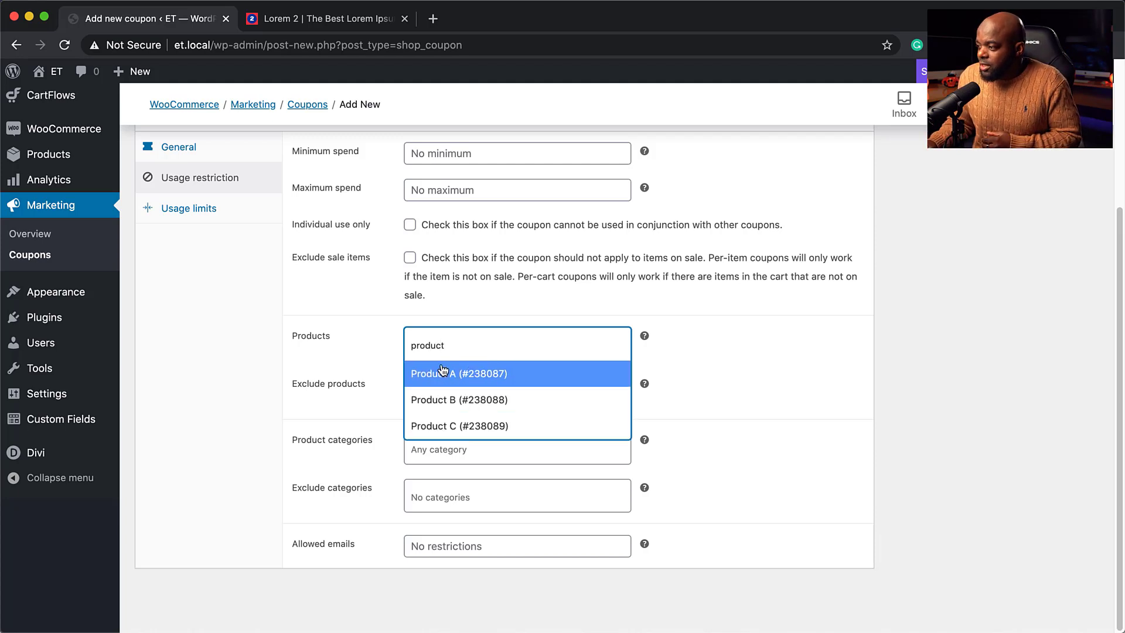
{"action": "scroll", "coordinate": [303, 304], "scroll_direction": "up", "scroll_amount": 1}
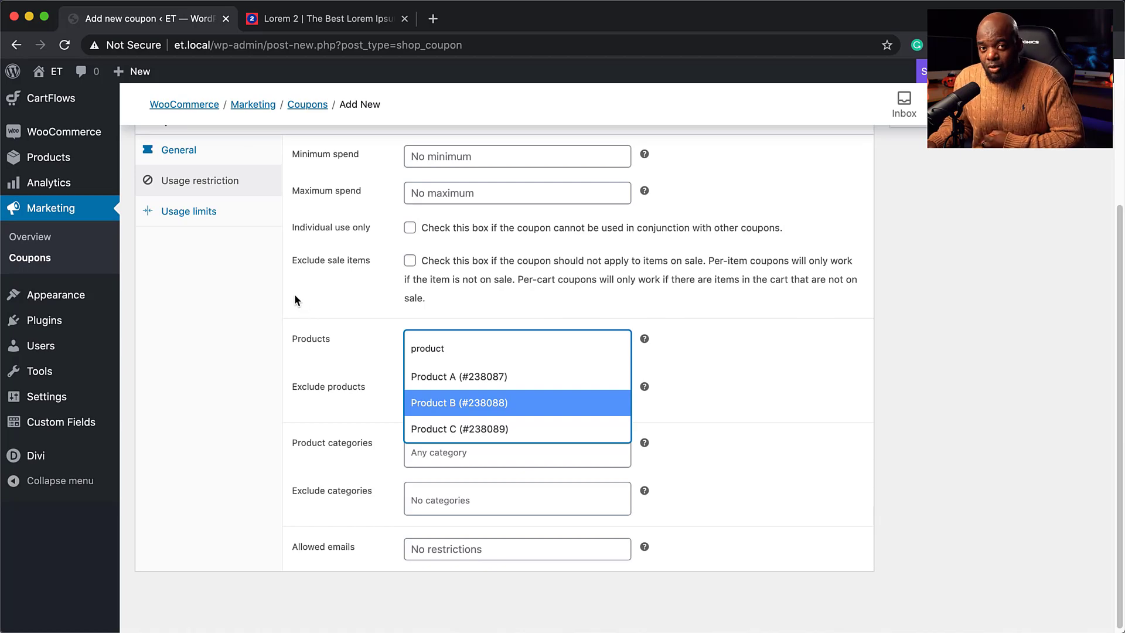
{"action": "left_click", "coordinate": [231, 315]}
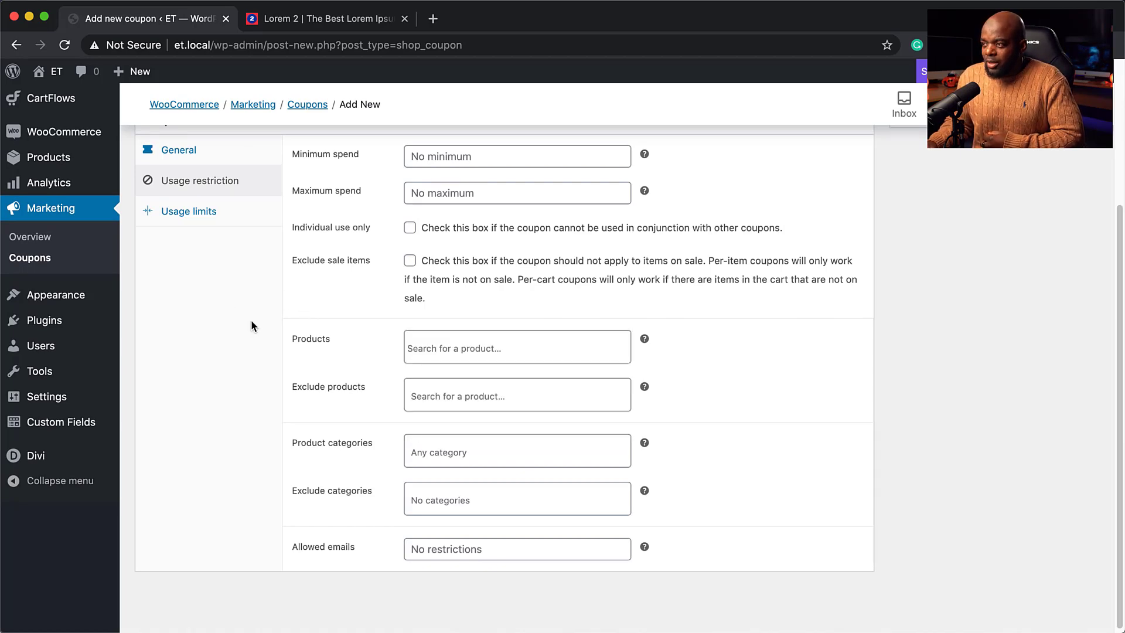
{"action": "scroll", "coordinate": [251, 326], "scroll_direction": "up", "scroll_amount": 5}
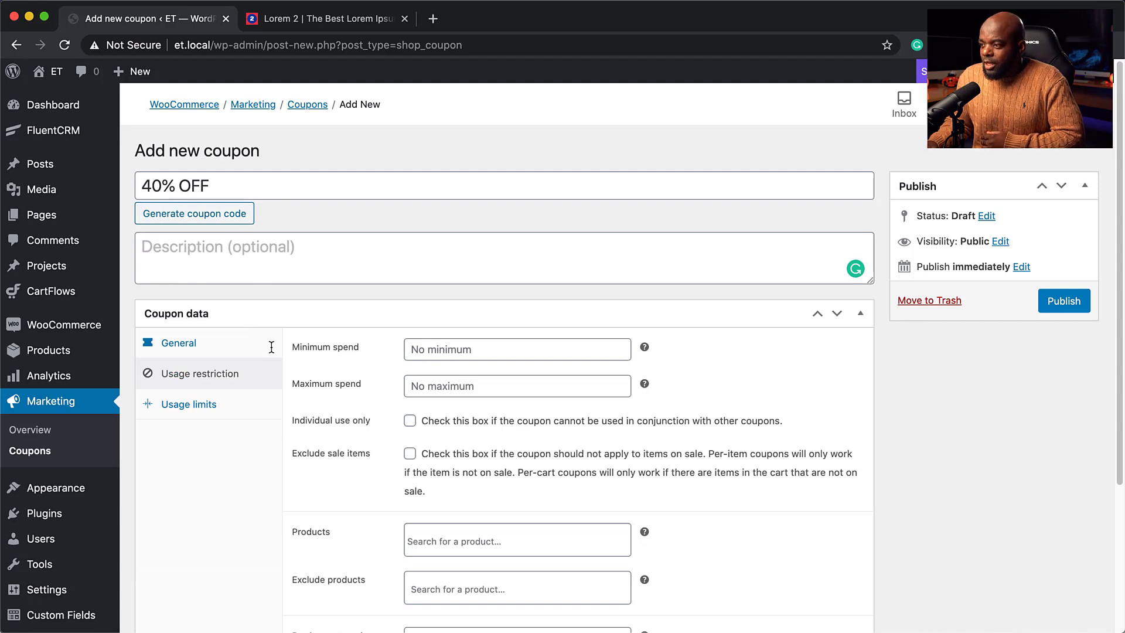
Clear the coupon code and paste '40% OFF' as the coupon description.
{"action": "triple_click", "coordinate": [235, 186]}
{"action": "key", "text": "super+c"}
{"action": "key", "text": "BackSpace"}
{"action": "left_click", "coordinate": [209, 253]}
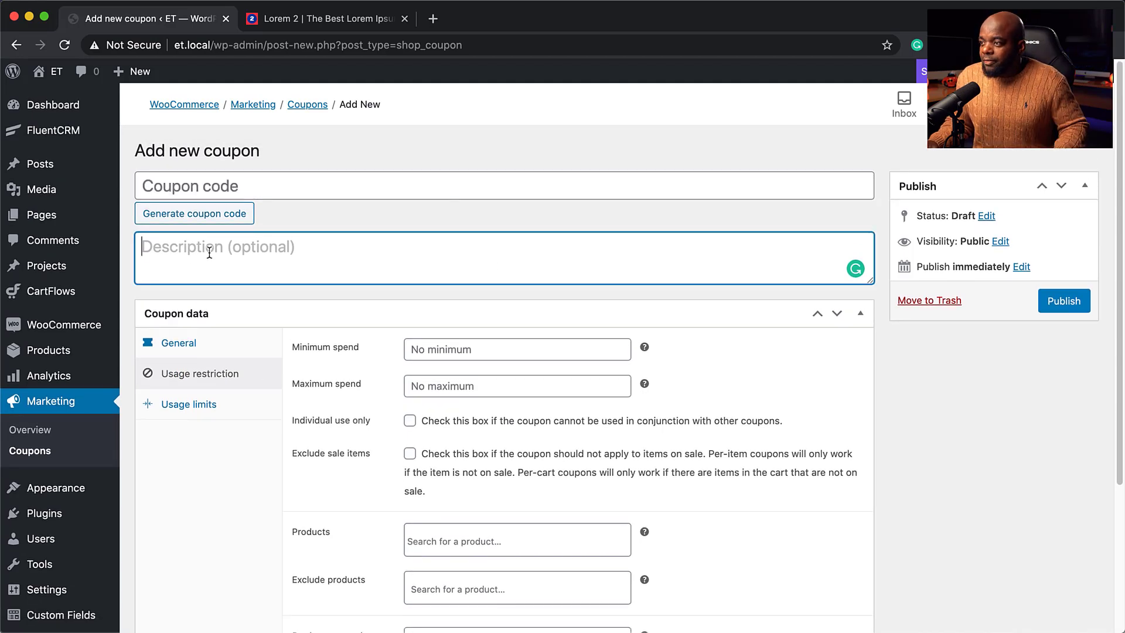
{"action": "key", "text": "super+v"}
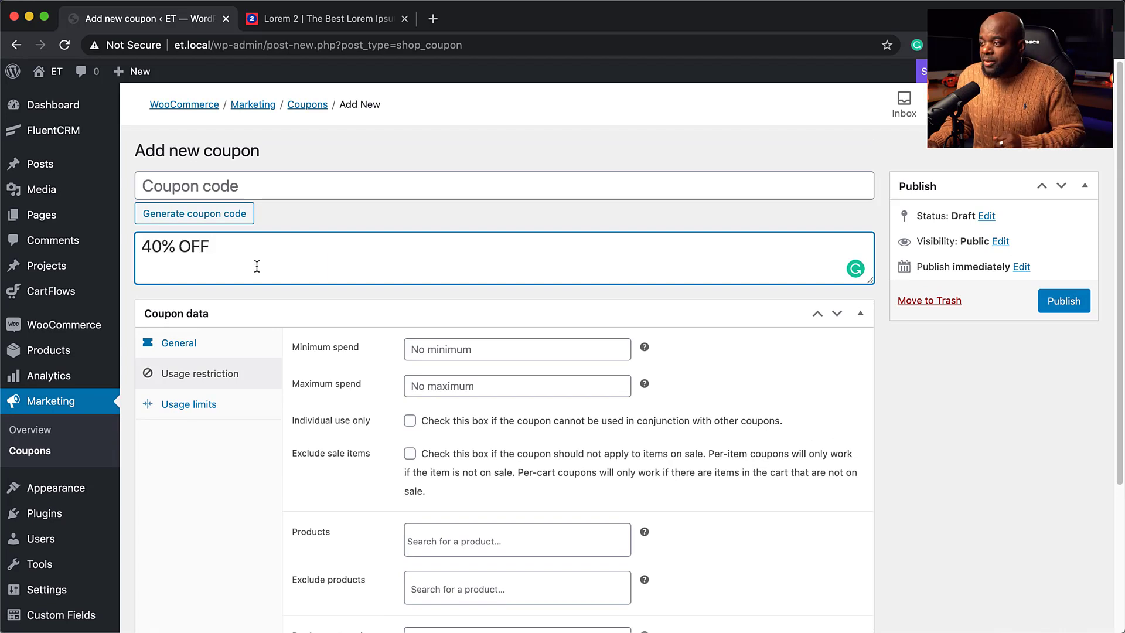
Replace the generated coupon code with MAK40 and publish the coupon.
{"action": "left_click", "coordinate": [221, 188]}
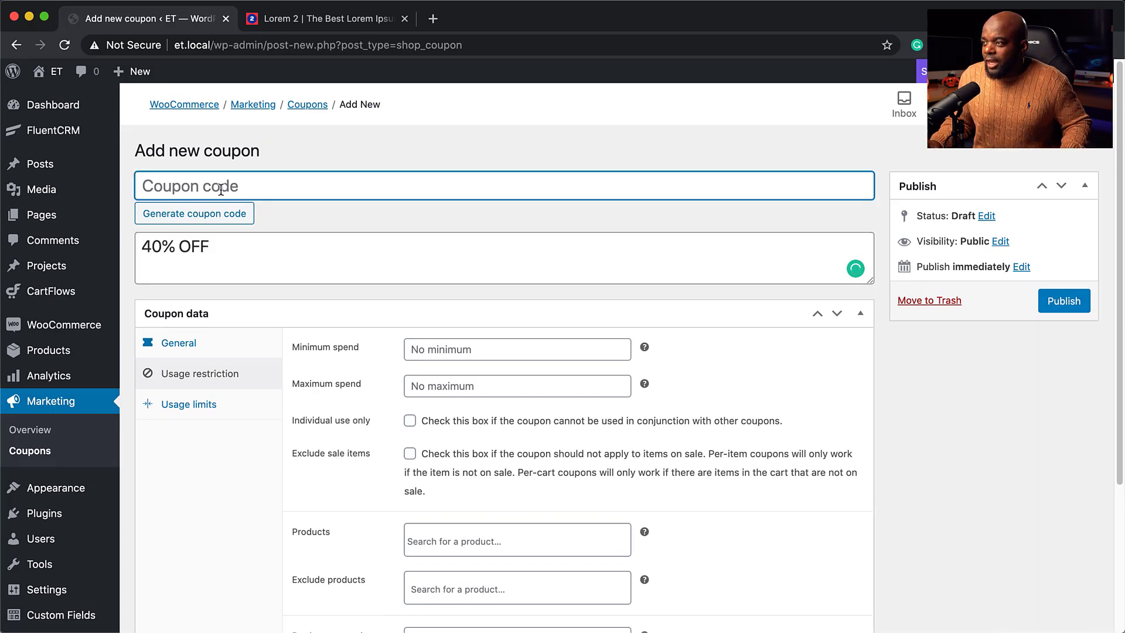
{"action": "left_click", "coordinate": [238, 213]}
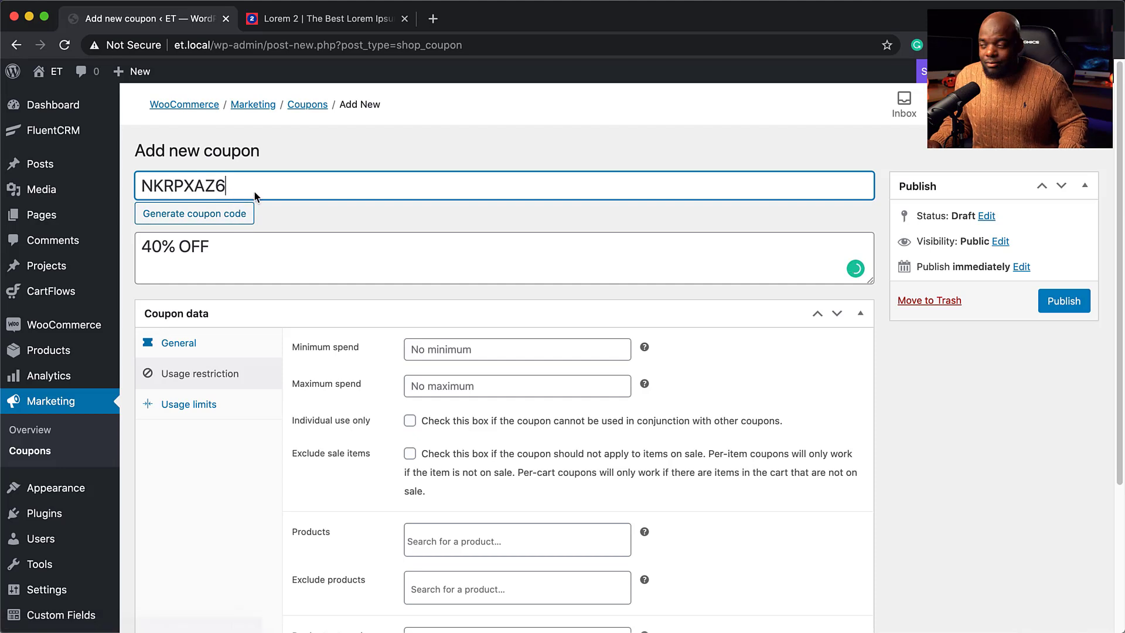
{"action": "double_click", "coordinate": [245, 188]}
{"action": "type", "text": "MAK"}
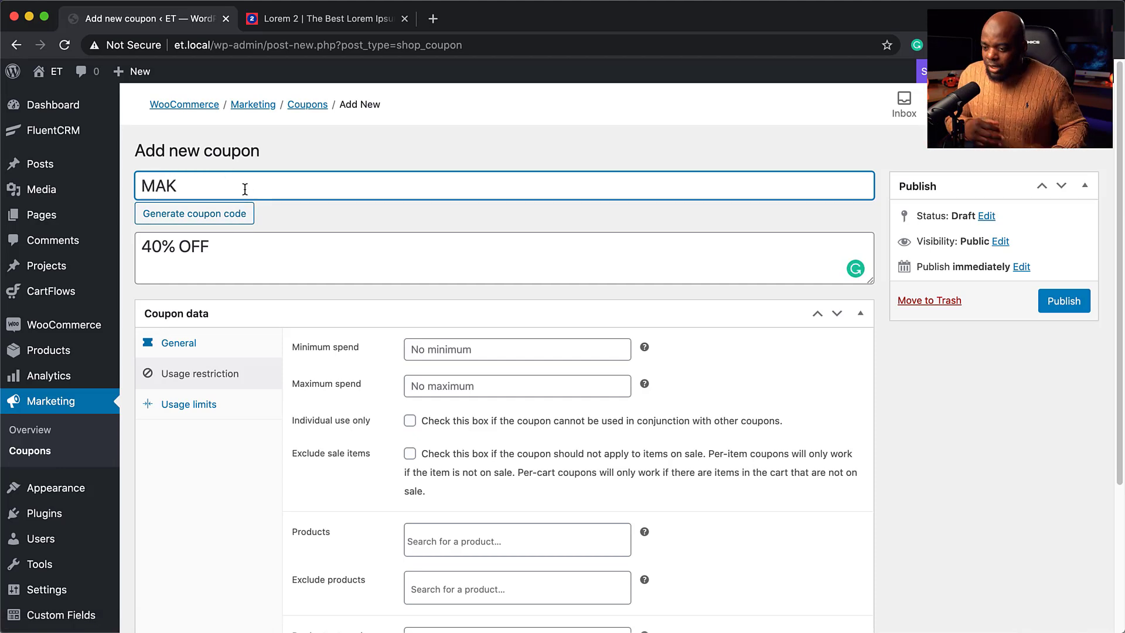
{"action": "type", "text": "40"}
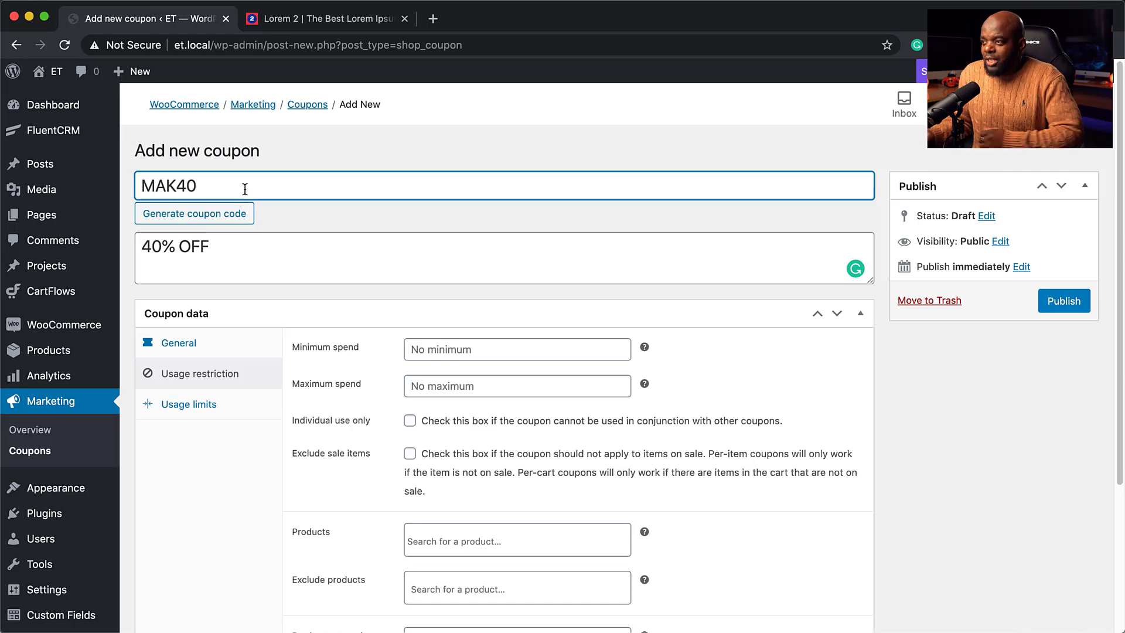
{"action": "scroll", "coordinate": [240, 410], "scroll_direction": "down", "scroll_amount": 5}
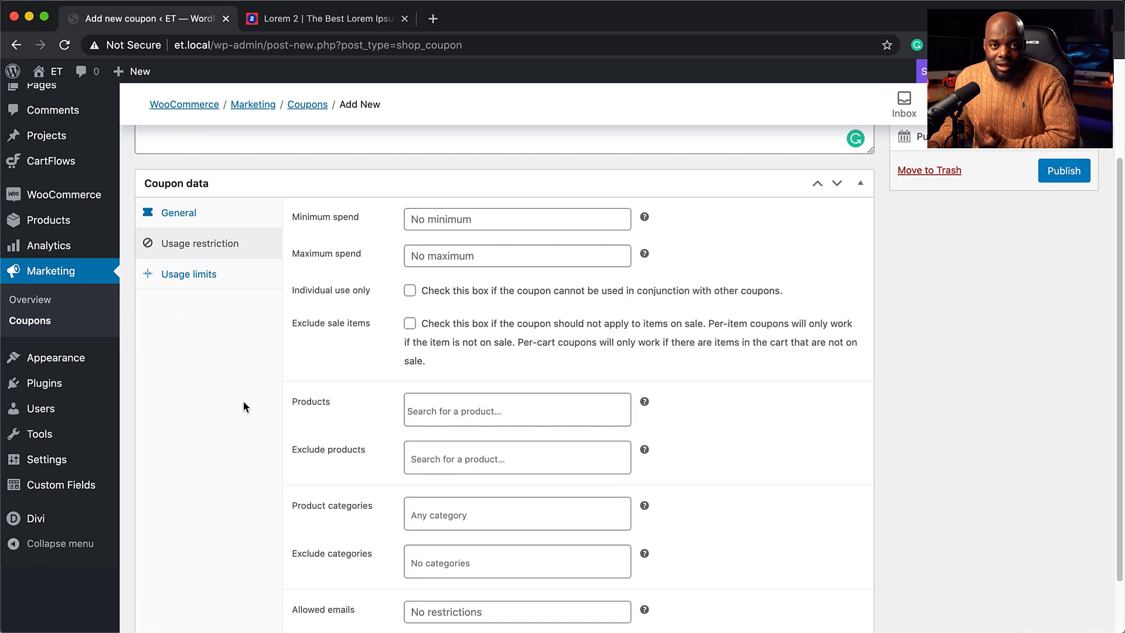
{"action": "scroll", "coordinate": [244, 400], "scroll_direction": "up", "scroll_amount": 5}
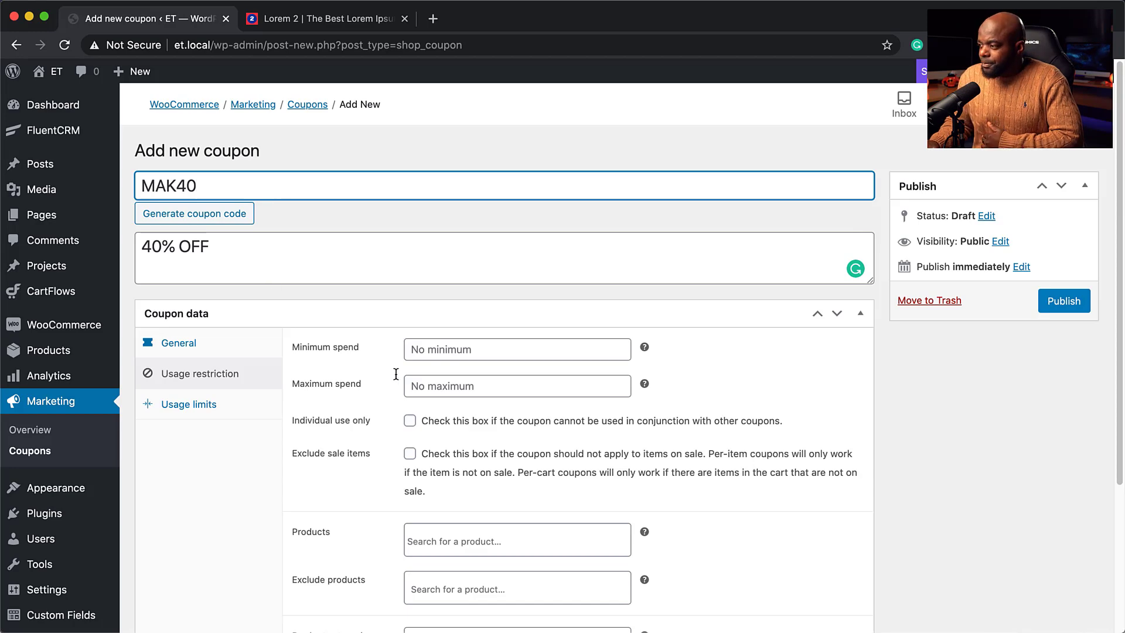
{"action": "scroll", "coordinate": [390, 376], "scroll_direction": "down", "scroll_amount": 2}
{"action": "scroll", "coordinate": [390, 376], "scroll_direction": "down", "scroll_amount": 2}
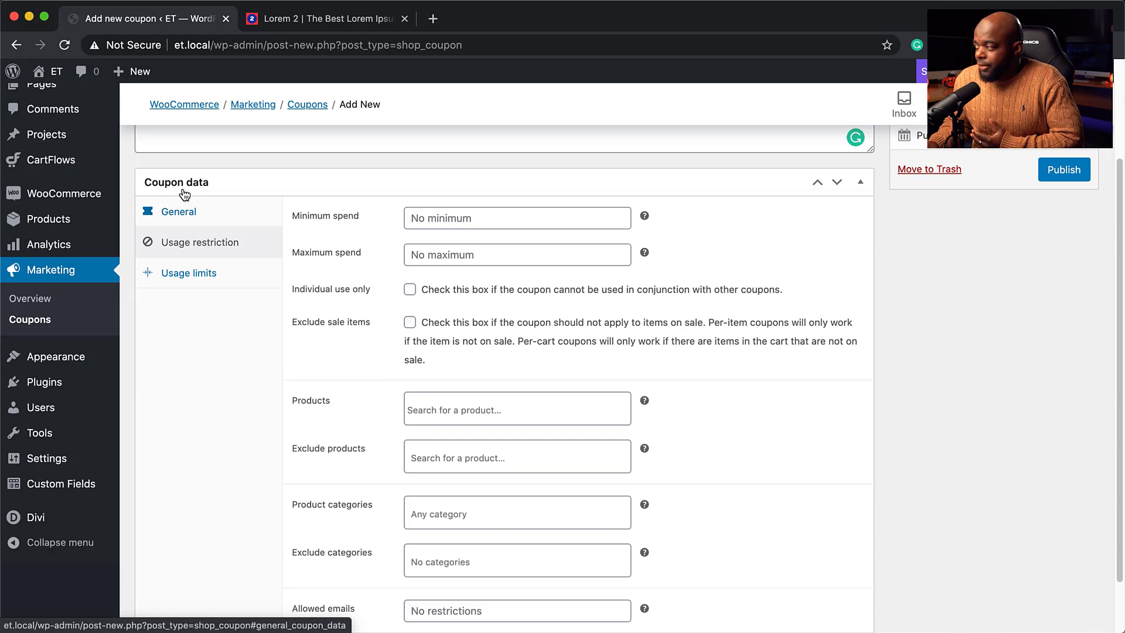
{"action": "left_click", "coordinate": [1058, 171]}
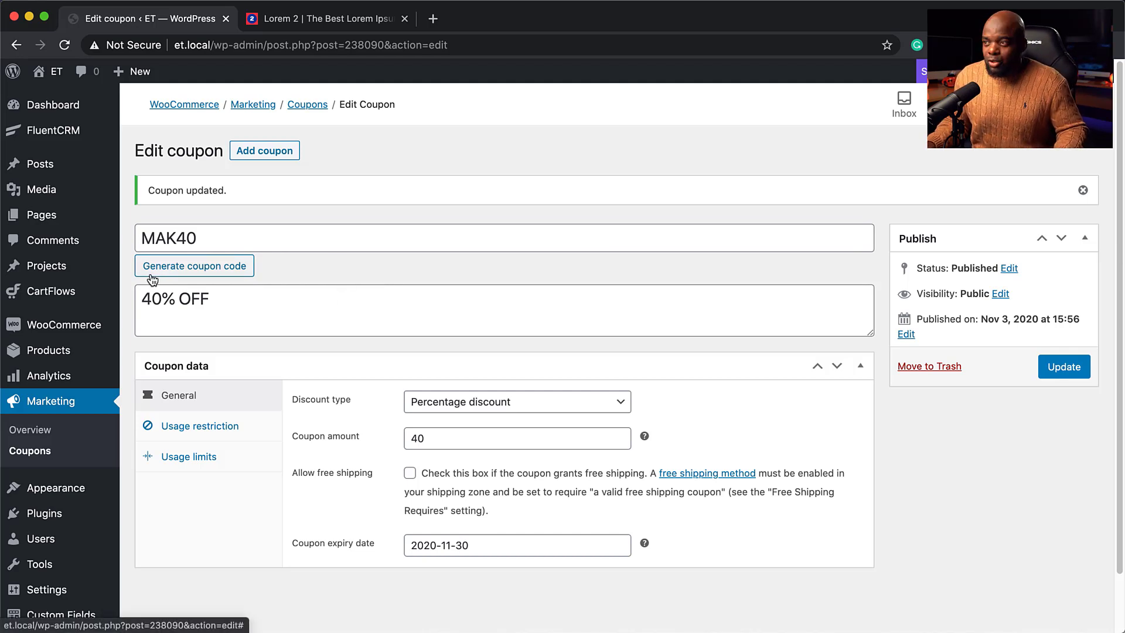
Go from the FluentCRM dashboard to Automations and start a new automation funnel.
{"action": "mouse_move", "coordinate": [76, 132]}
{"action": "left_click", "coordinate": [152, 134]}
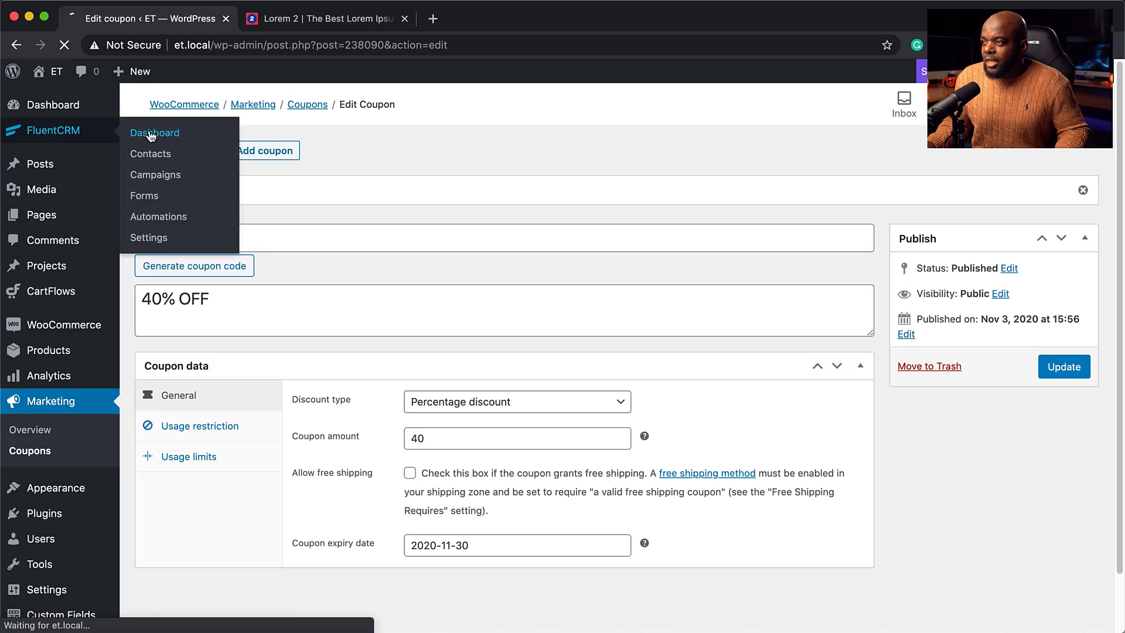
{"action": "scroll", "coordinate": [372, 336], "scroll_direction": "down", "scroll_amount": 3}
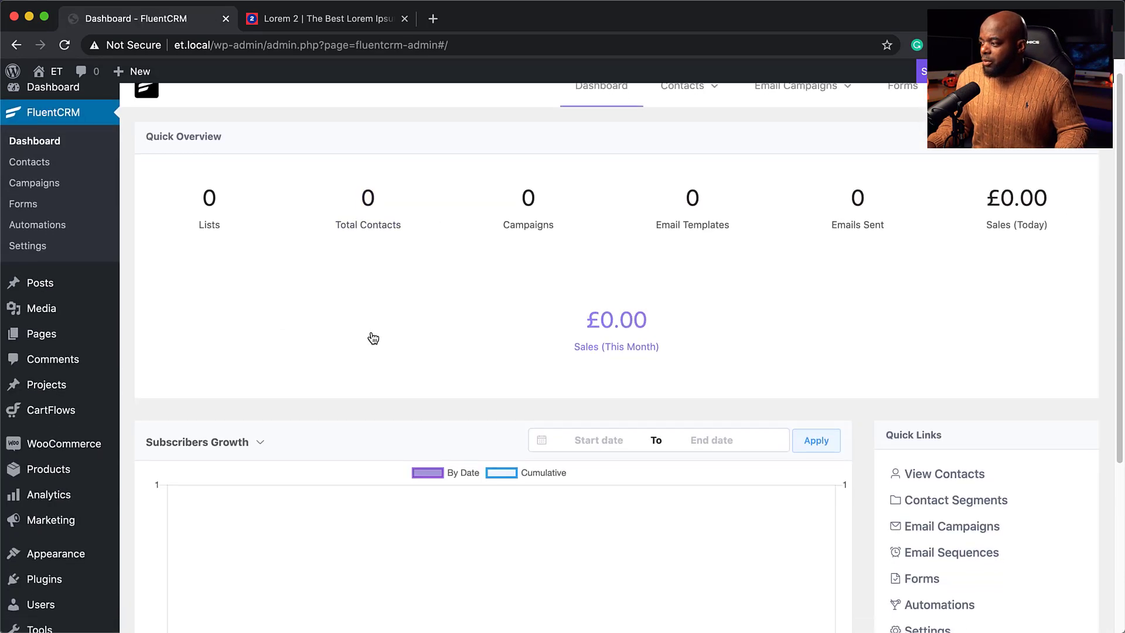
{"action": "scroll", "coordinate": [373, 338], "scroll_direction": "up", "scroll_amount": 3}
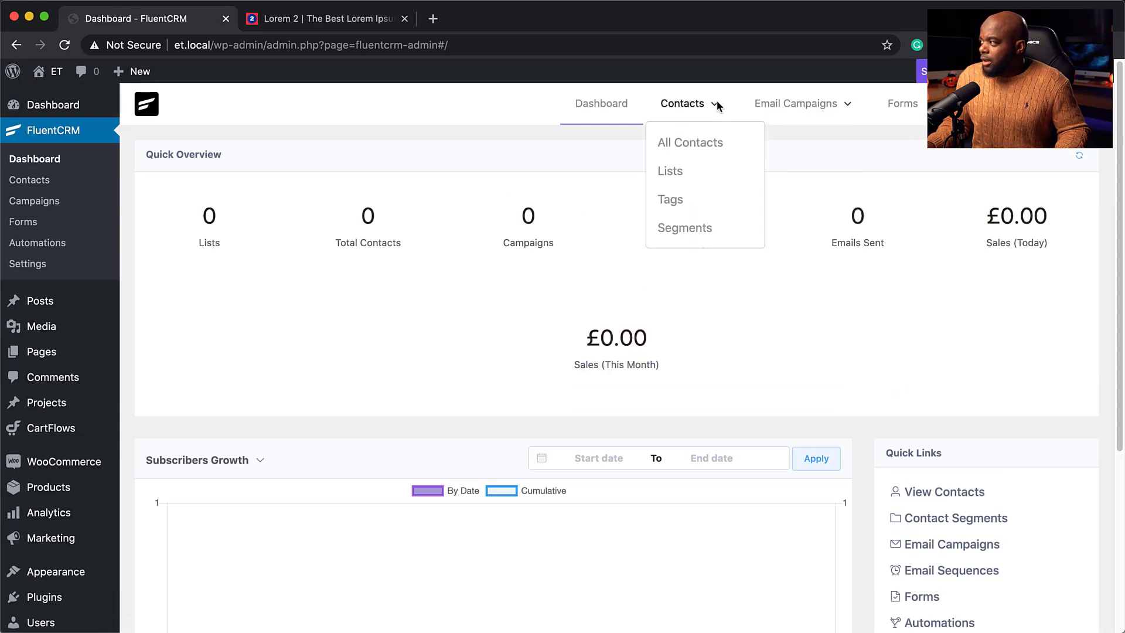
{"action": "mouse_move", "coordinate": [832, 114]}
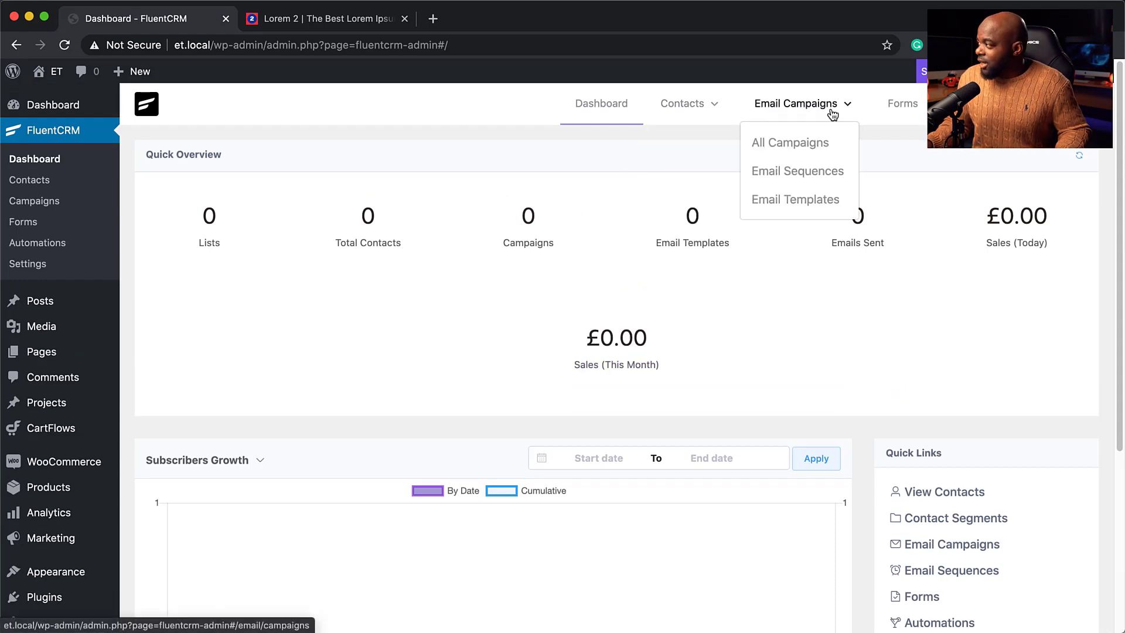
{"action": "left_click", "coordinate": [967, 103]}
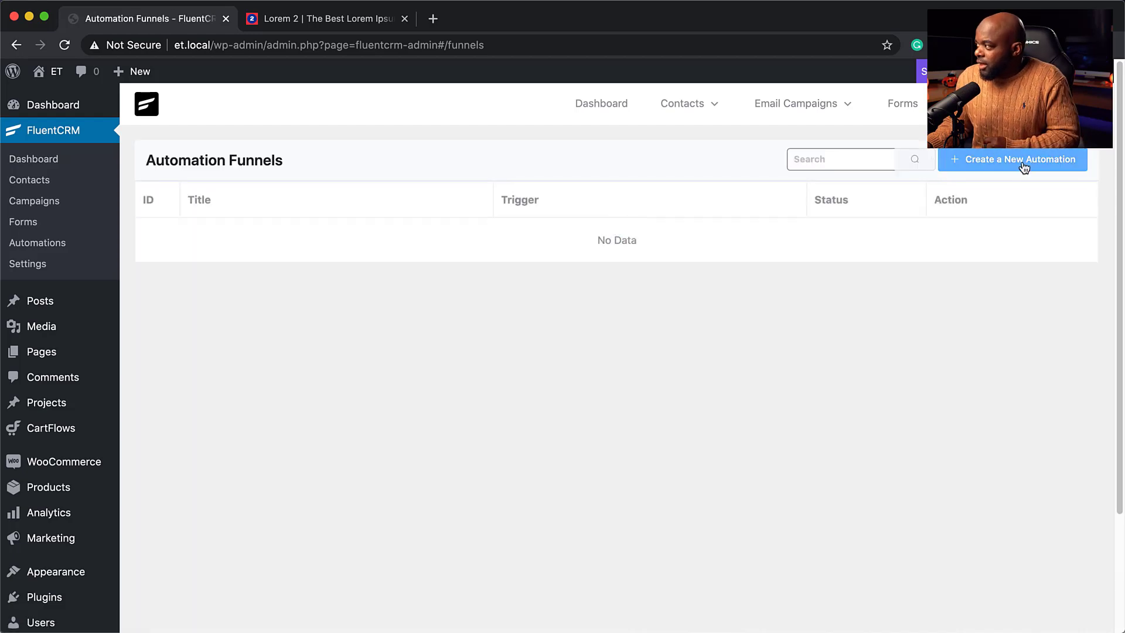
{"action": "left_click", "coordinate": [1023, 164]}
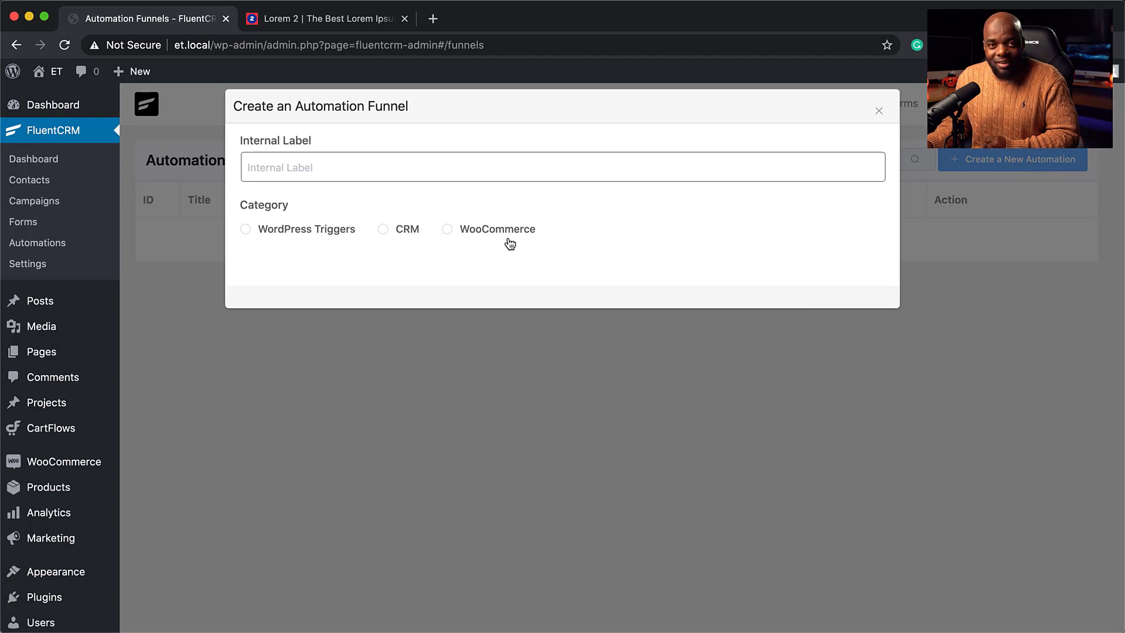
Name the funnel '40% OFFER' with the WooCommerce - New Order trigger and create it.
{"action": "left_click", "coordinate": [329, 168]}
{"action": "type", "text": "$0% OFFER"}
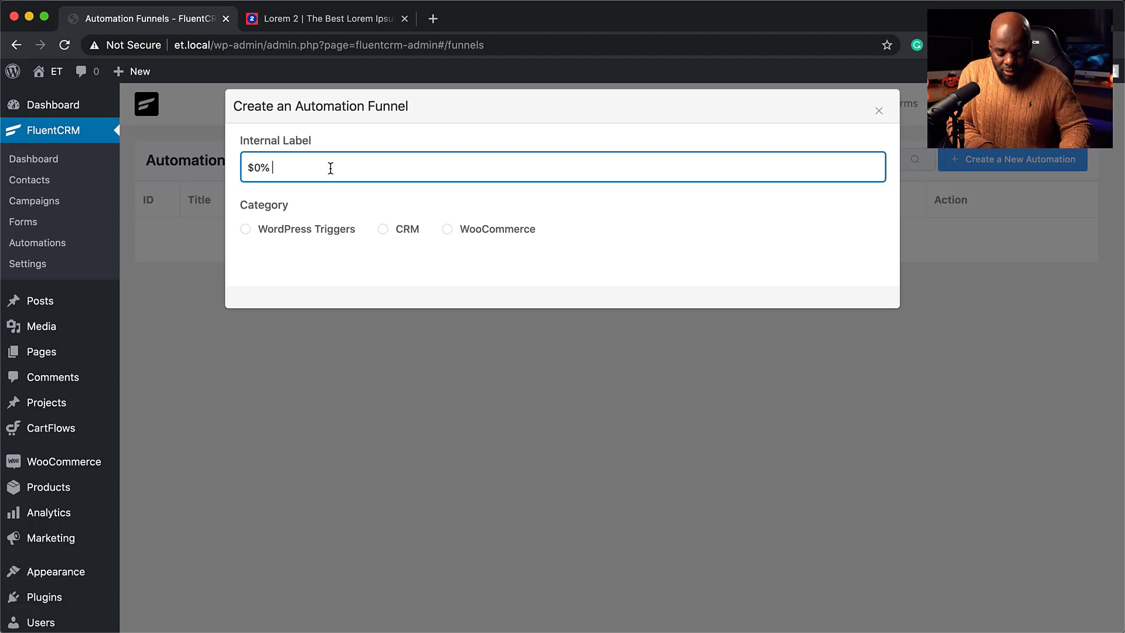
{"action": "left_click", "coordinate": [450, 235]}
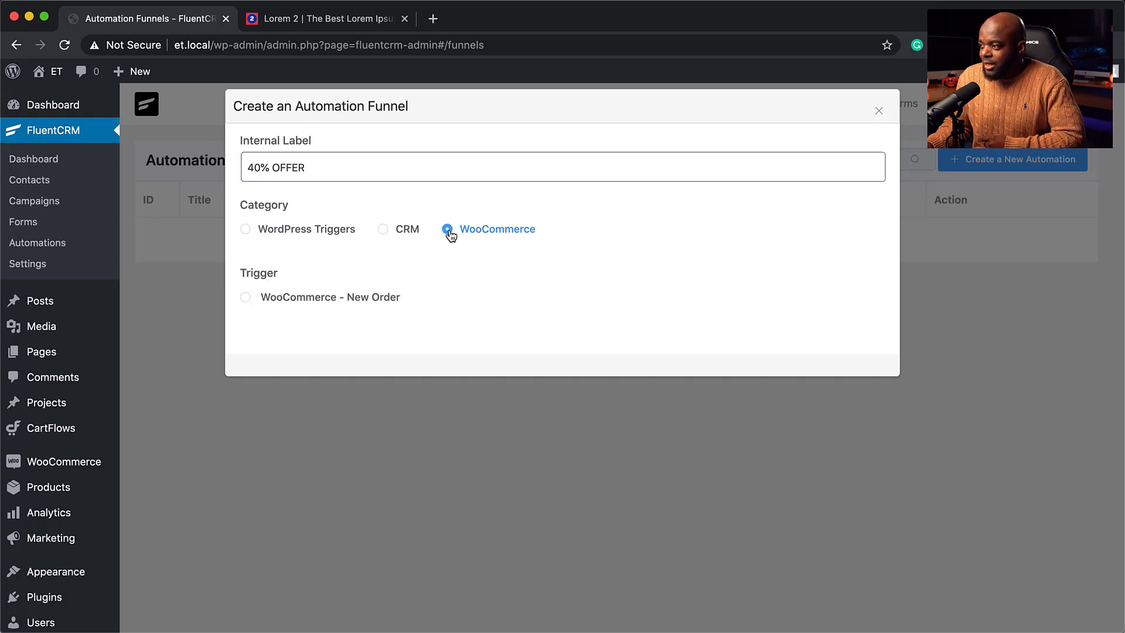
{"action": "left_click", "coordinate": [246, 299]}
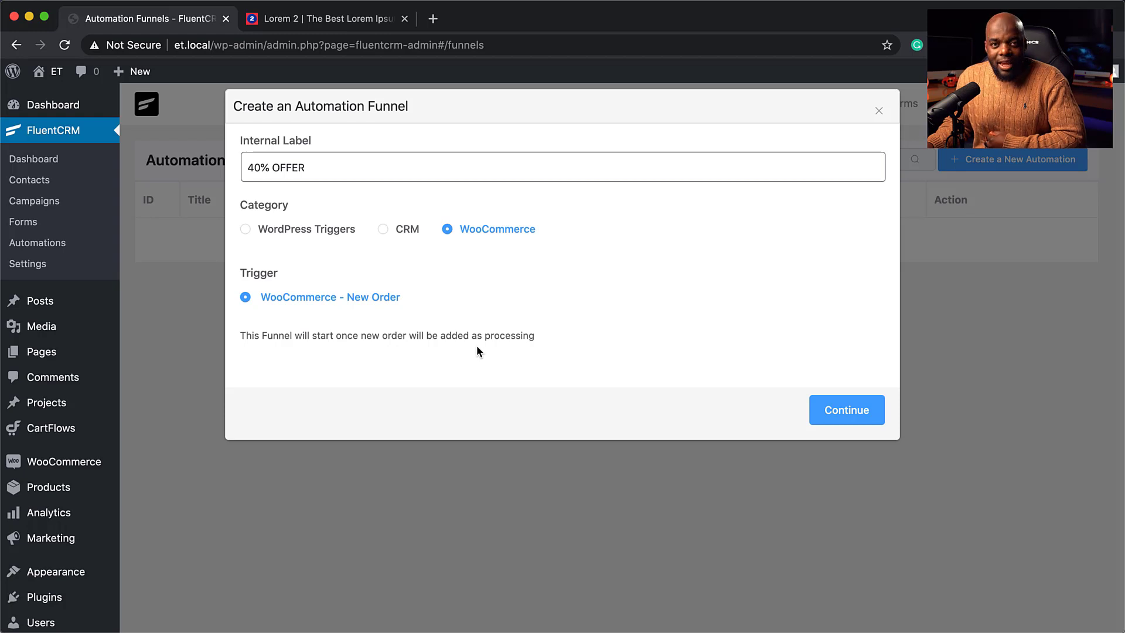
{"action": "left_click", "coordinate": [856, 421]}
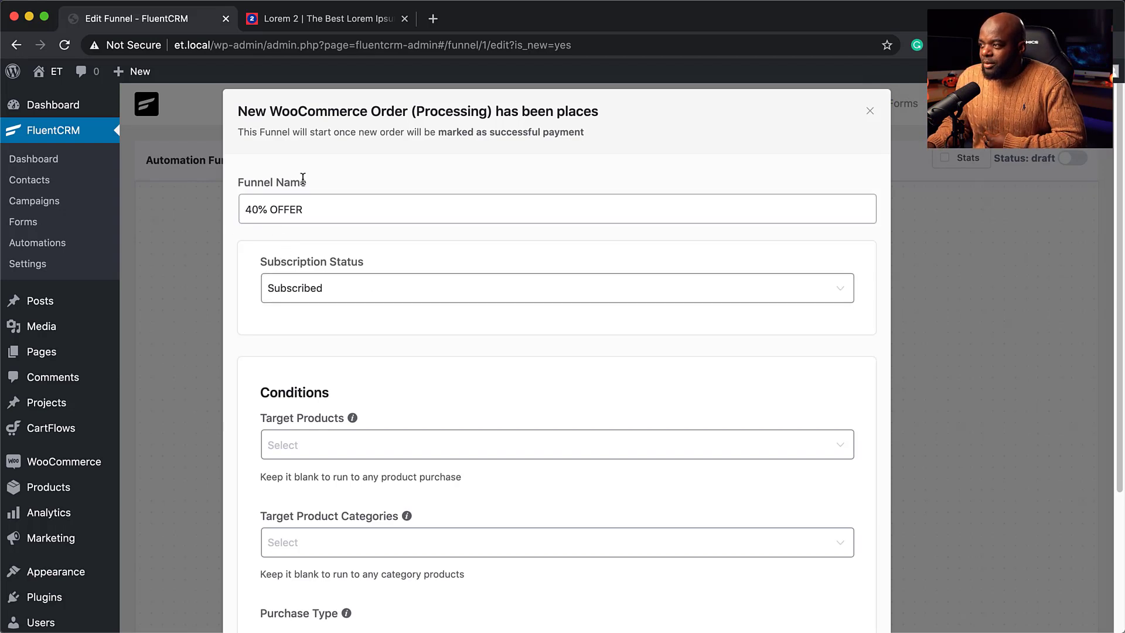
Limit the New Order trigger's Target Products to Product A and save the trigger settings.
{"action": "scroll", "coordinate": [389, 397], "scroll_direction": "down", "scroll_amount": 4}
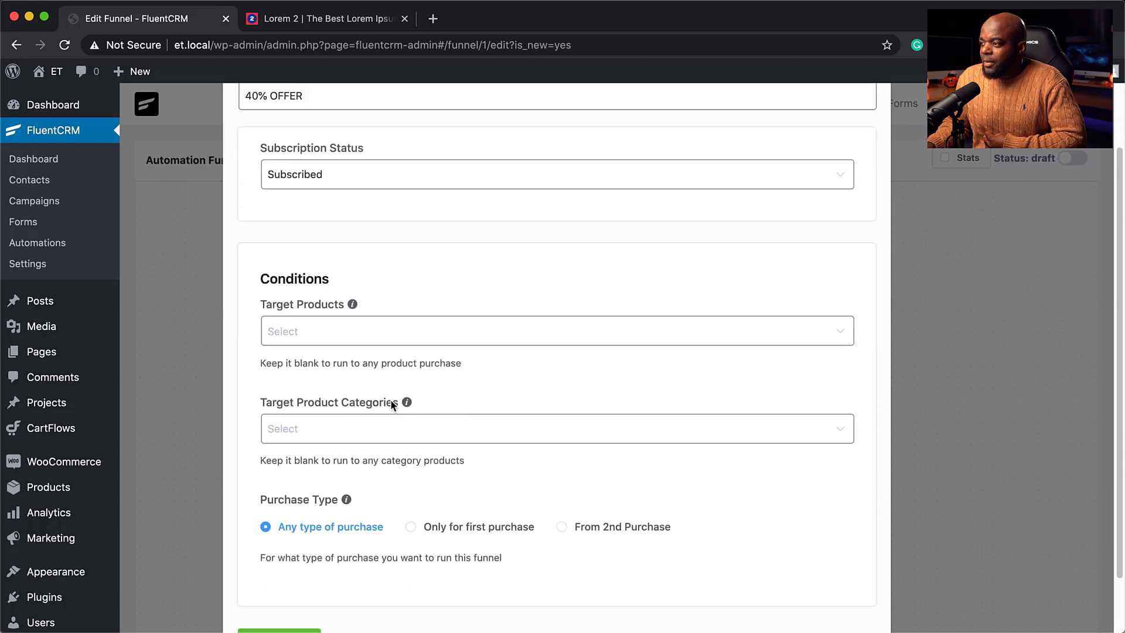
{"action": "left_click", "coordinate": [314, 318]}
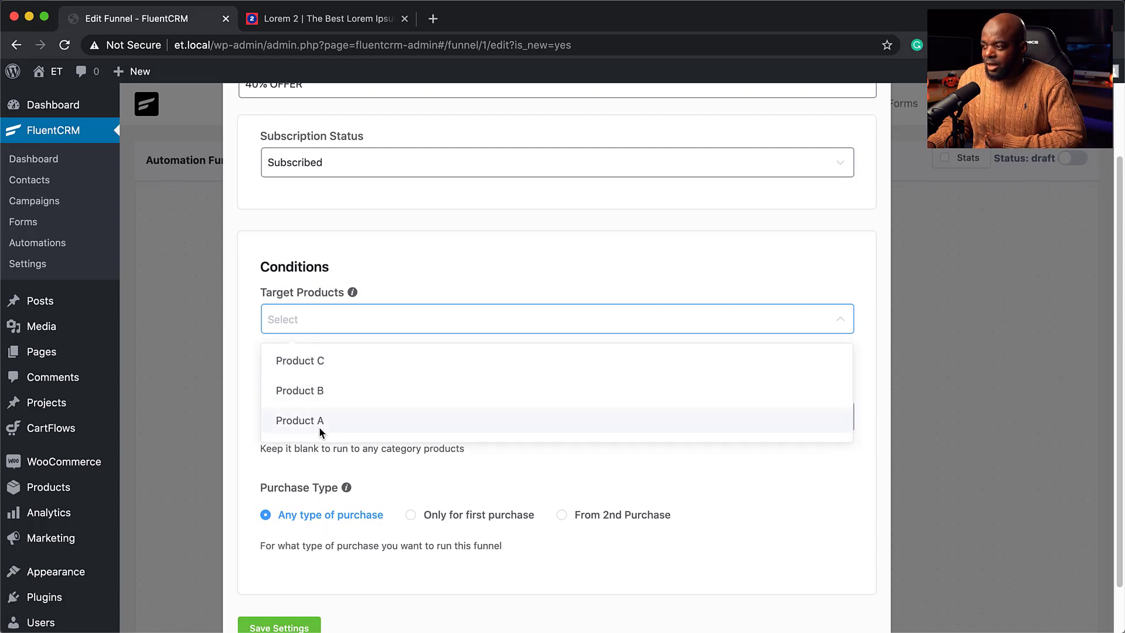
{"action": "left_click", "coordinate": [384, 277]}
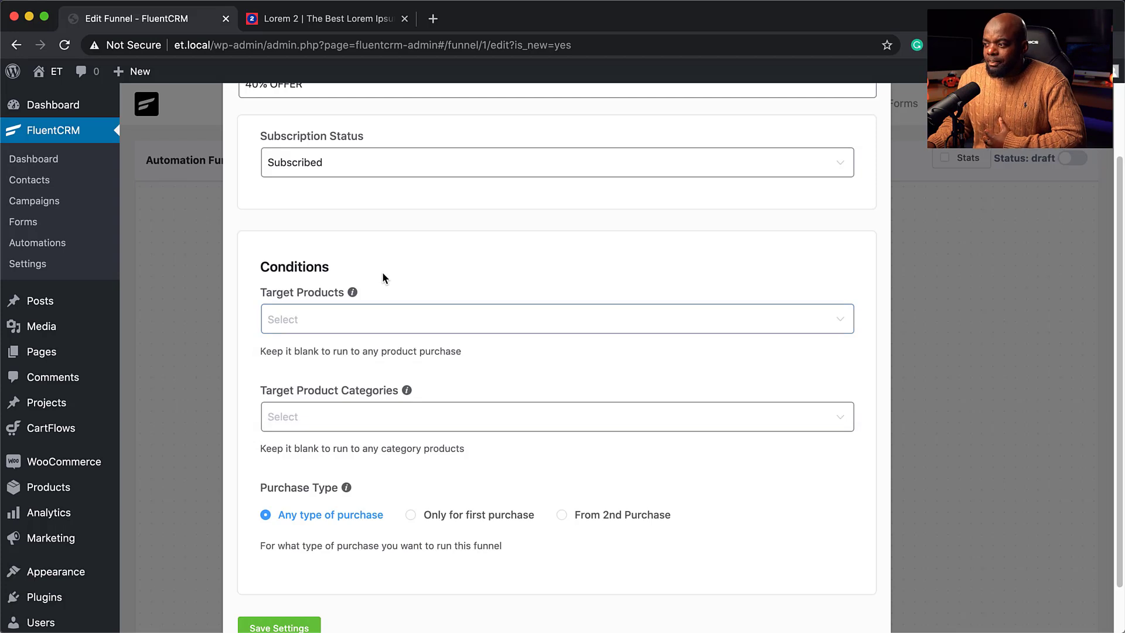
{"action": "scroll", "coordinate": [304, 323], "scroll_direction": "up", "scroll_amount": 1}
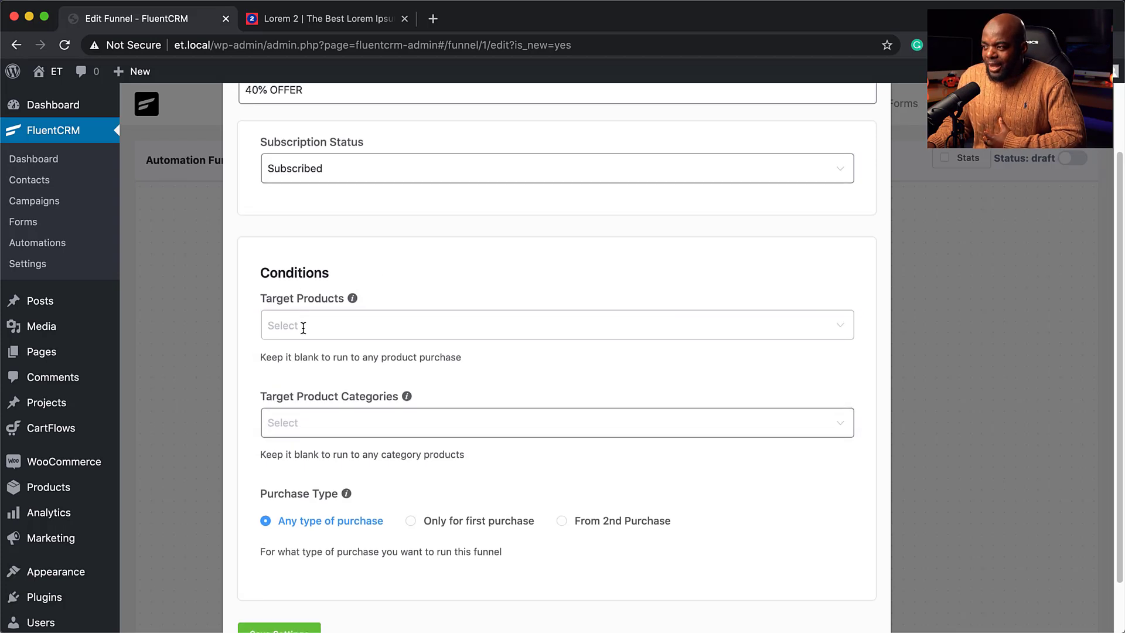
{"action": "left_click", "coordinate": [303, 325]}
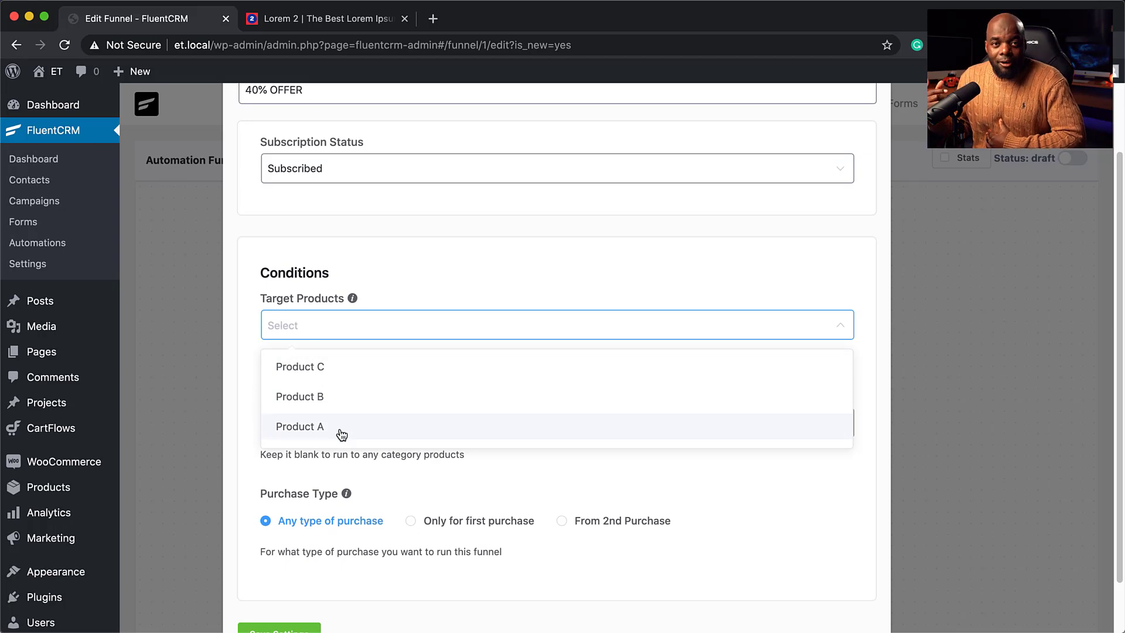
{"action": "left_click", "coordinate": [342, 435]}
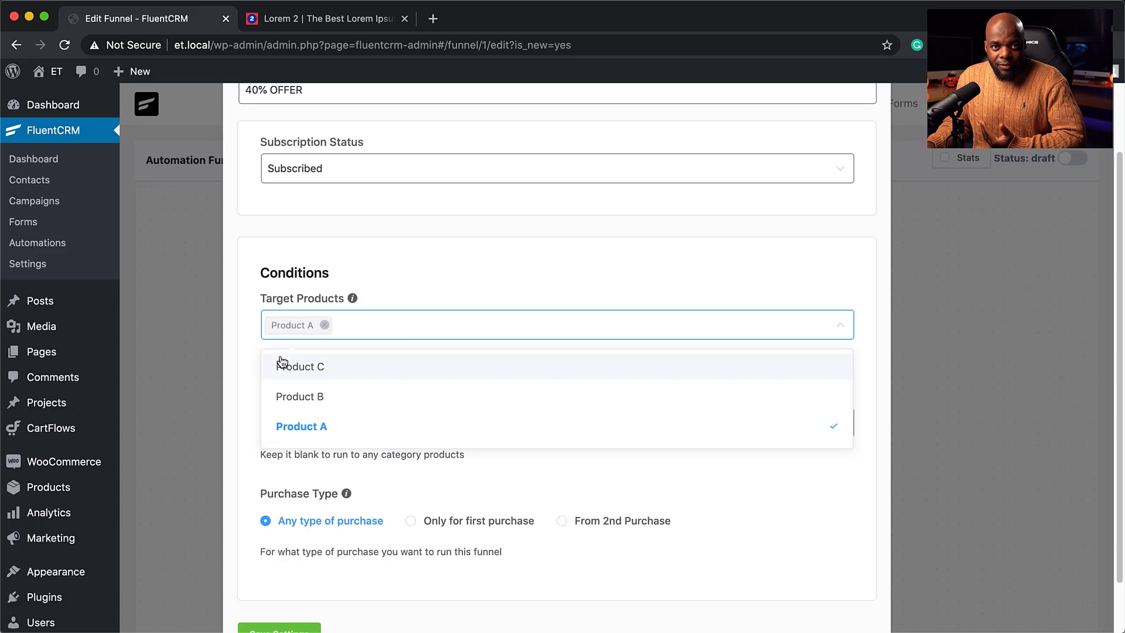
{"action": "left_click", "coordinate": [392, 272]}
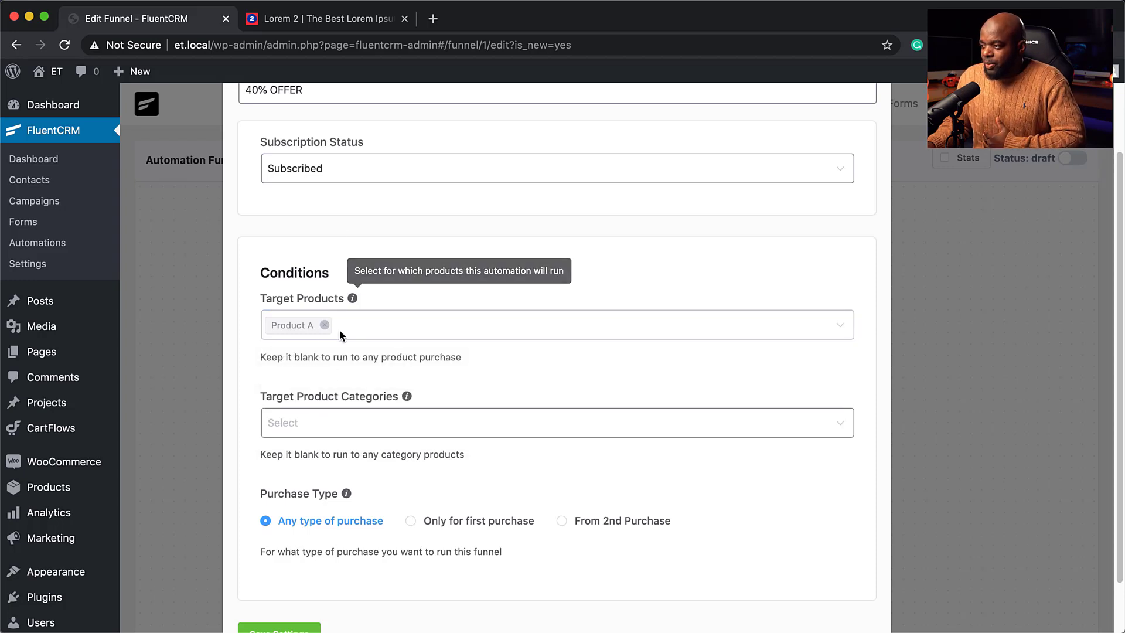
{"action": "scroll", "coordinate": [317, 441], "scroll_direction": "down", "scroll_amount": 1}
{"action": "scroll", "coordinate": [314, 440], "scroll_direction": "down", "scroll_amount": 3}
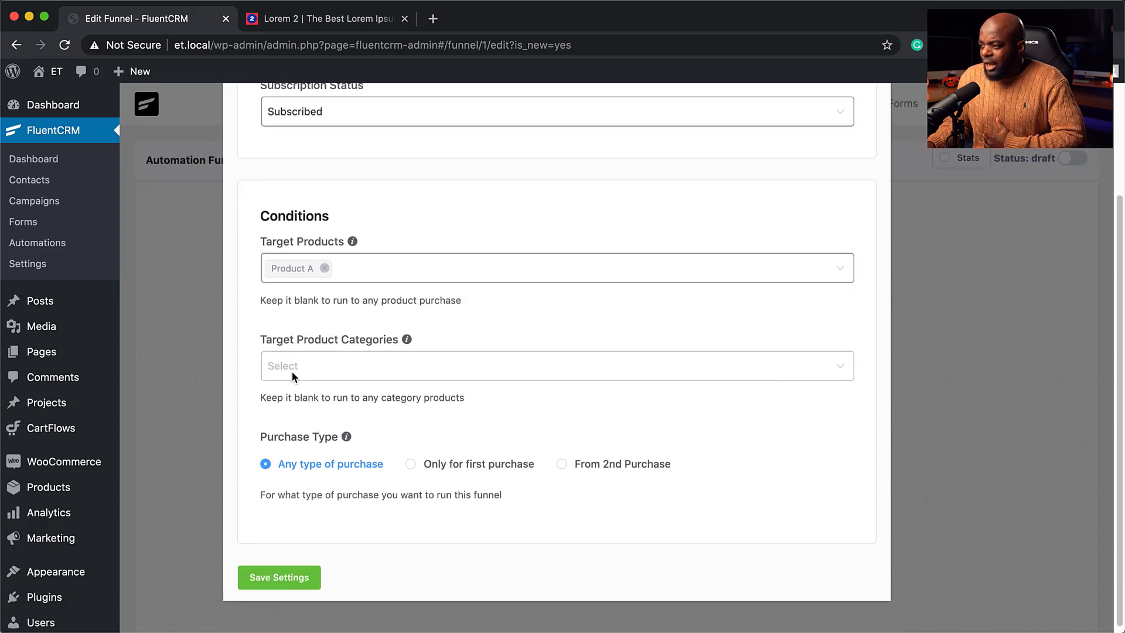
{"action": "scroll", "coordinate": [332, 466], "scroll_direction": "down", "scroll_amount": 1}
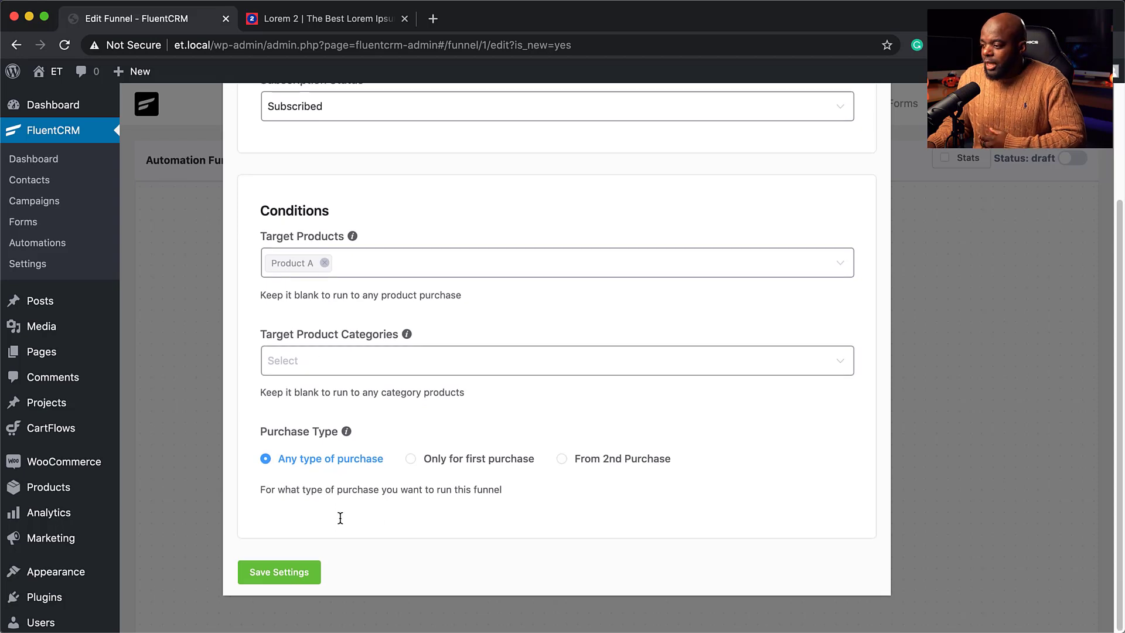
{"action": "left_click", "coordinate": [298, 576]}
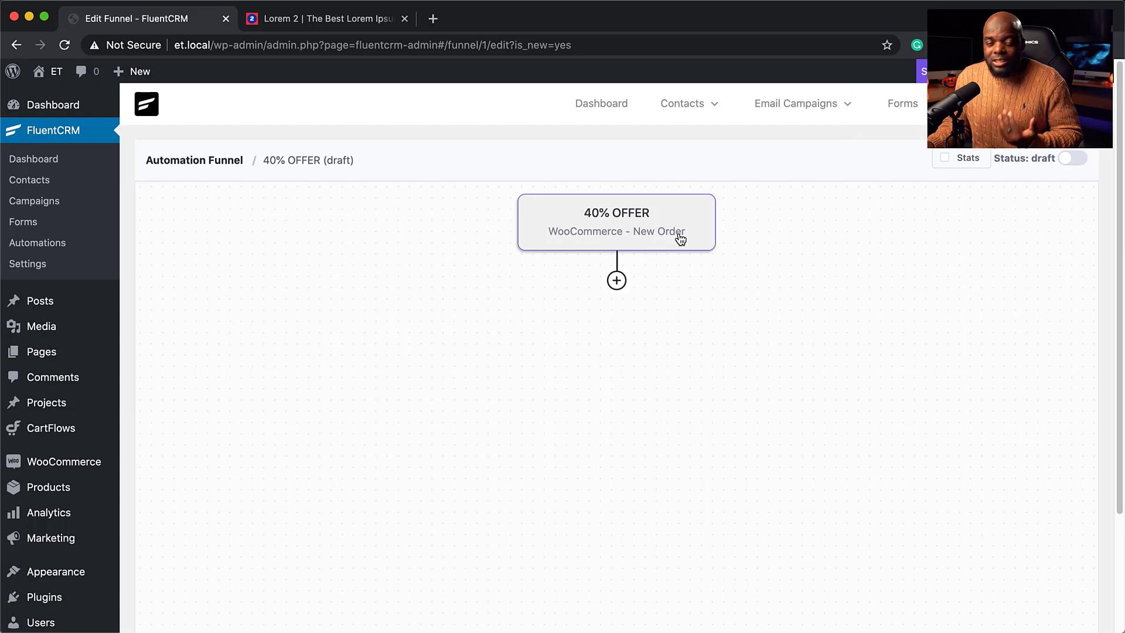
Add a Send Custom Email step with subject '40% OFF One-Time Offer' and begin its body.
{"action": "left_click", "coordinate": [617, 282]}
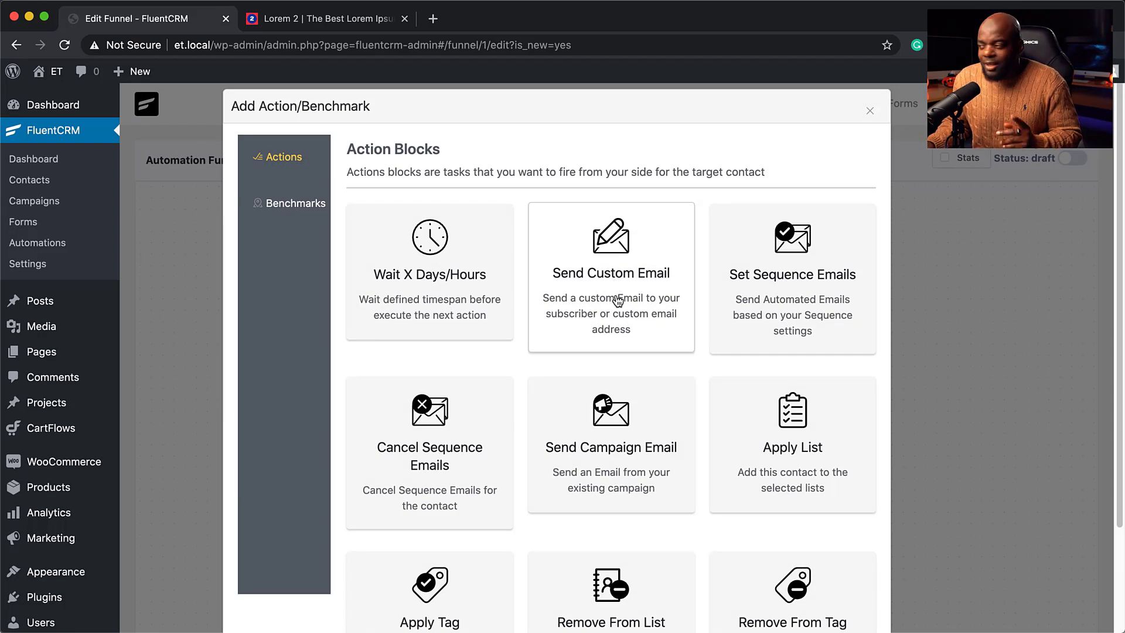
{"action": "left_click", "coordinate": [618, 301]}
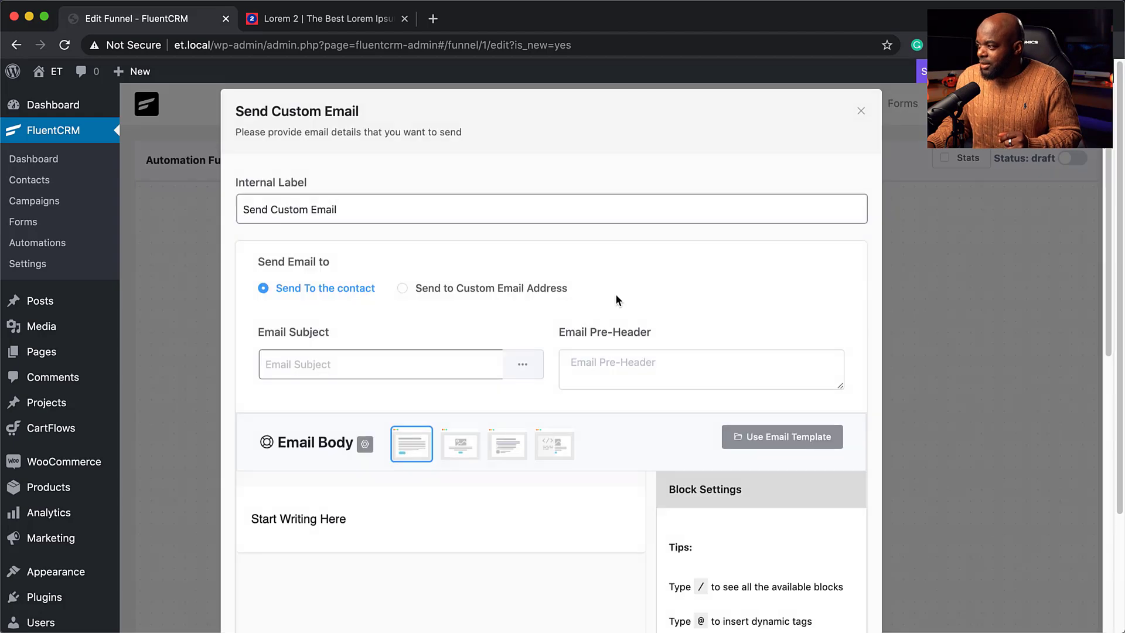
{"action": "left_click", "coordinate": [333, 368]}
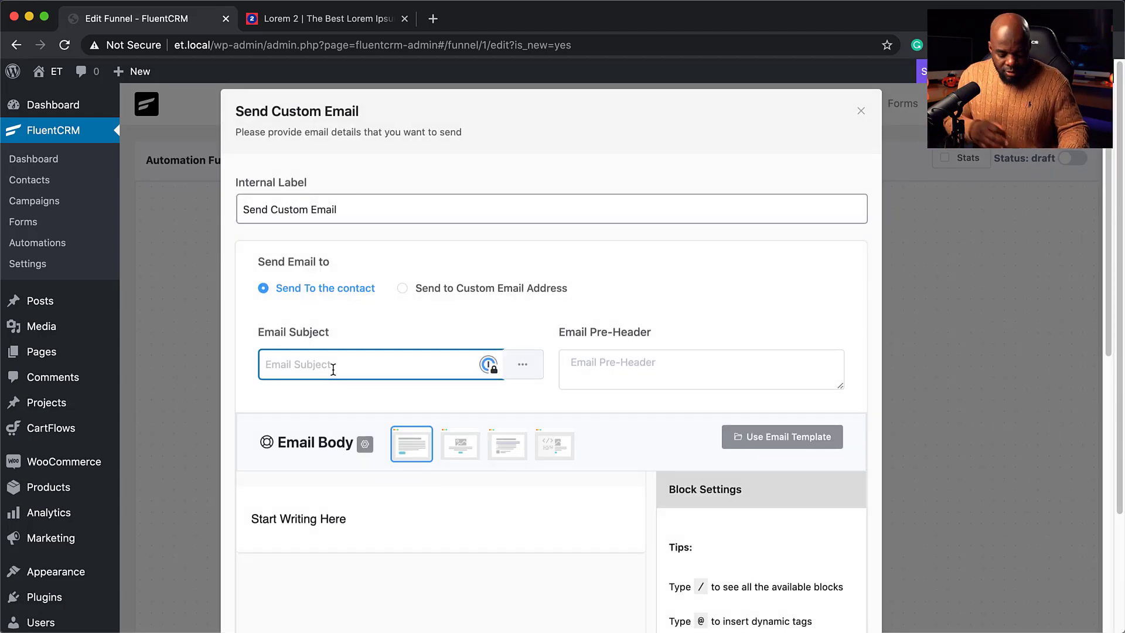
{"action": "type", "text": "40% OFF One-Time Offer!"}
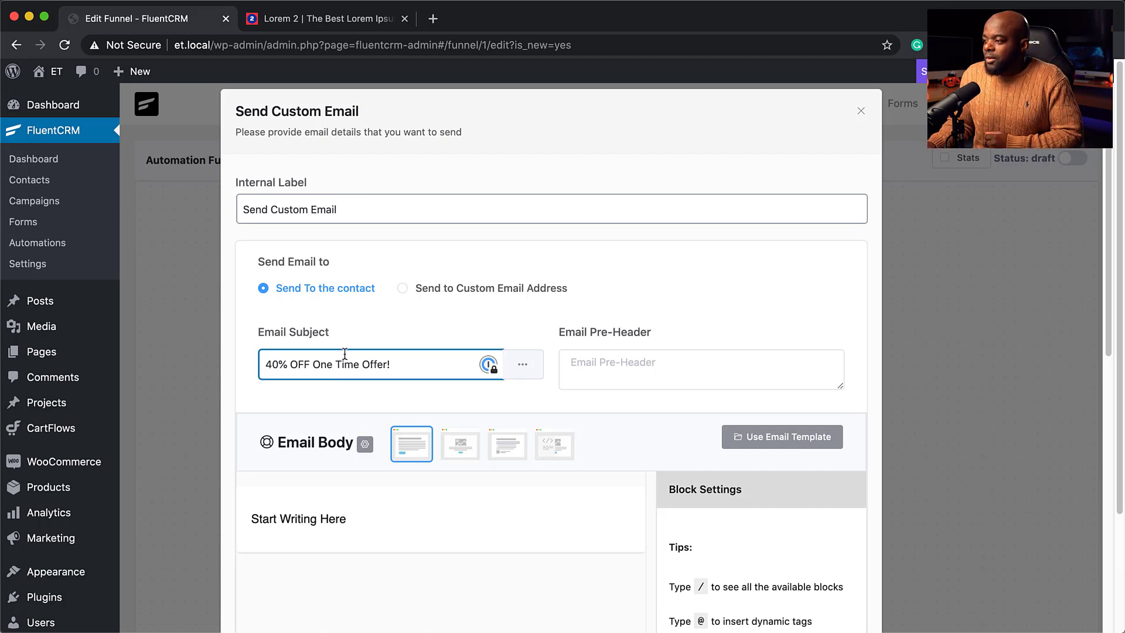
{"action": "scroll", "coordinate": [352, 357], "scroll_direction": "down", "scroll_amount": 1}
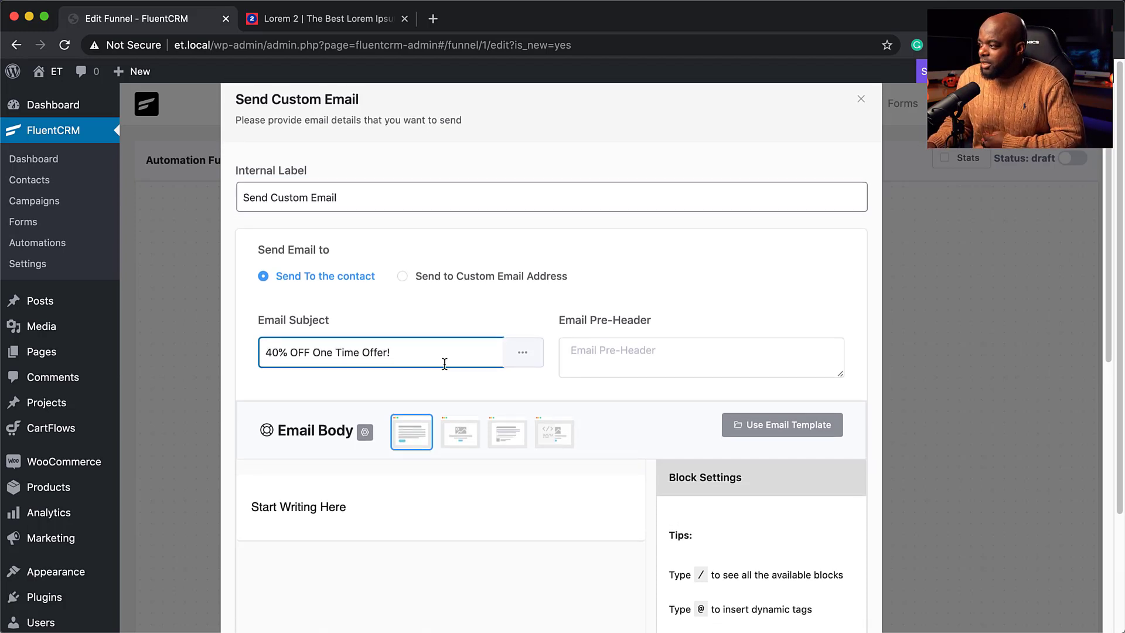
{"action": "scroll", "coordinate": [444, 364], "scroll_direction": "down", "scroll_amount": 5}
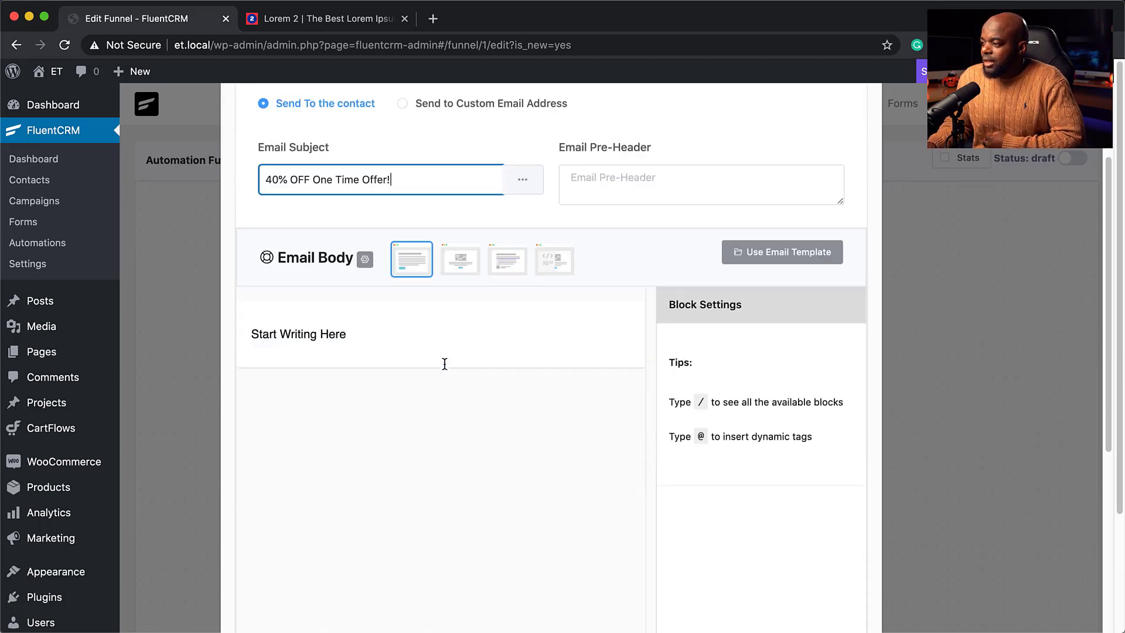
{"action": "left_click", "coordinate": [256, 316]}
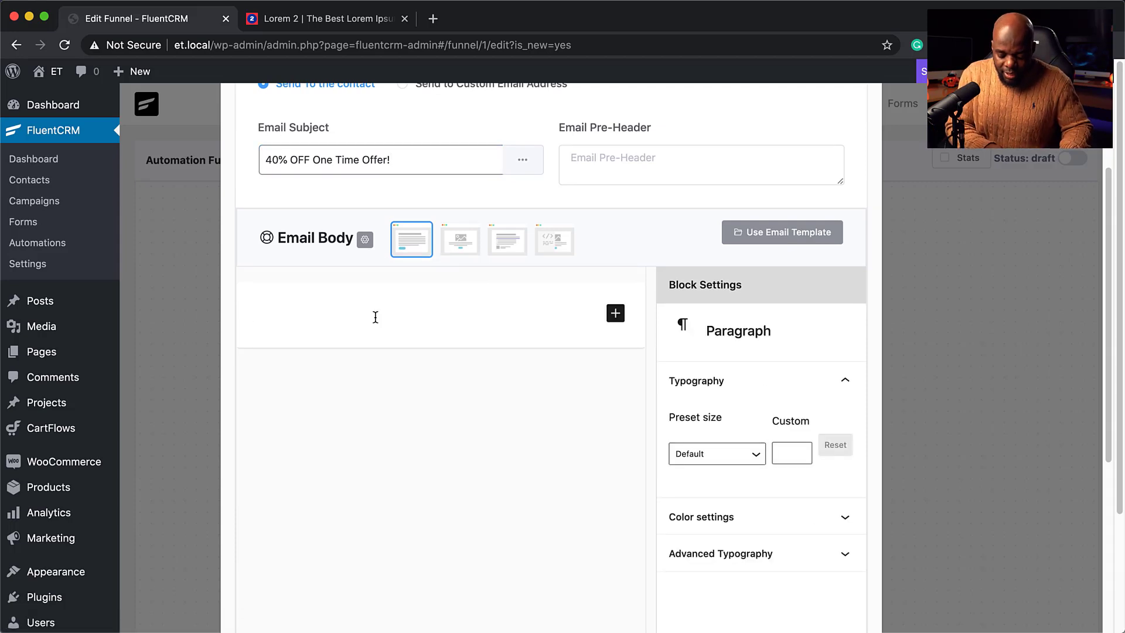
Greet the contact with 'Hello' plus their First Name and paste the lorem ipsum body text.
{"action": "type", "text": "Hello"}
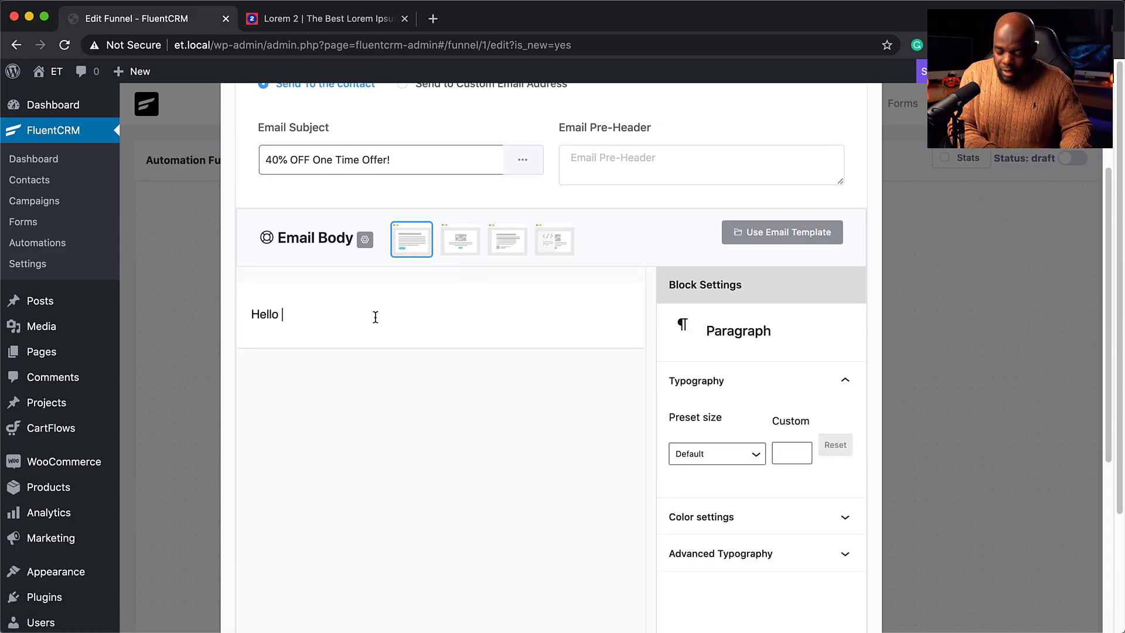
{"action": "type", "text": " @"}
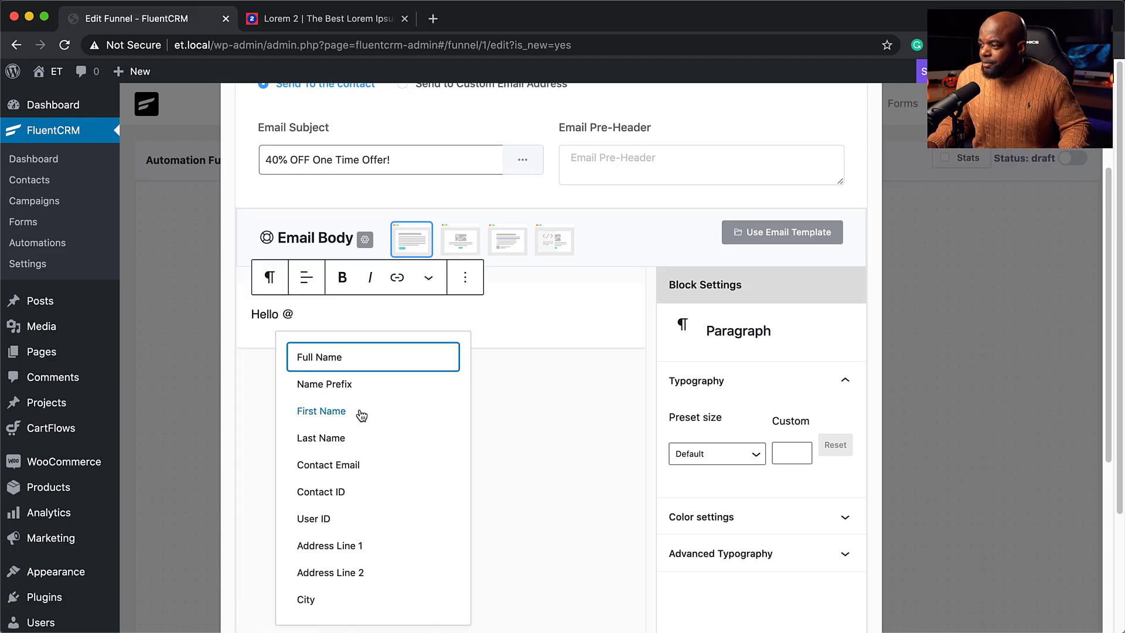
{"action": "left_click", "coordinate": [359, 414]}
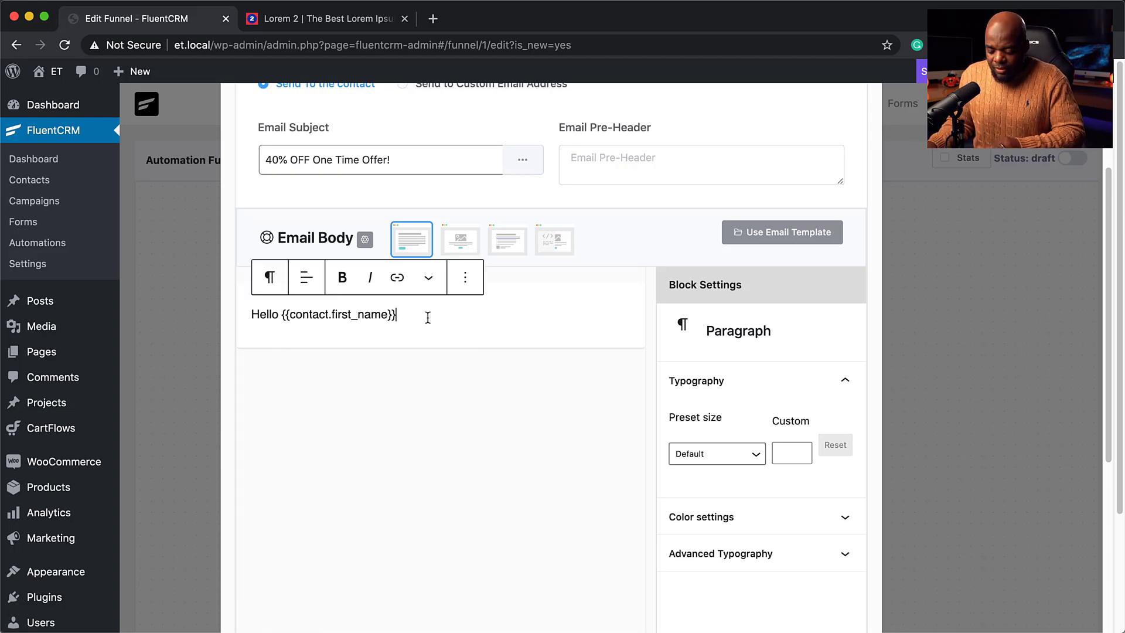
{"action": "key", "text": "Return"}
{"action": "type", "text": "Lorem ipsum dolor sit amet, consectetuer adipiscing elit. Donec odio. Quisque volutpat mattis eros. Nullam malesuada erat ut turpis. Suspendisse urna nibh, viverra non, semper suscipit, posuere a, pede. Donec nec justo eget felis facilisis fermentum. Aliquam porttitor mauris sit amet orci. Aenean dignissim pellentesque felis."}
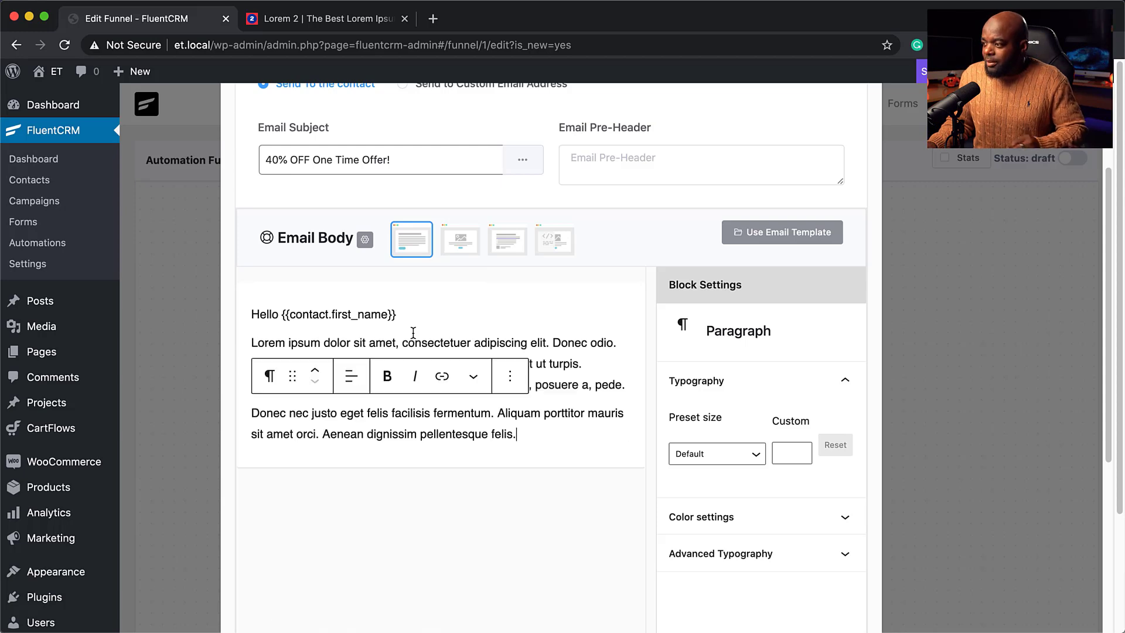
Add 'Coupon Code MAK40' with 'Code MAK40' in bold as its own paragraph.
{"action": "left_click", "coordinate": [301, 340]}
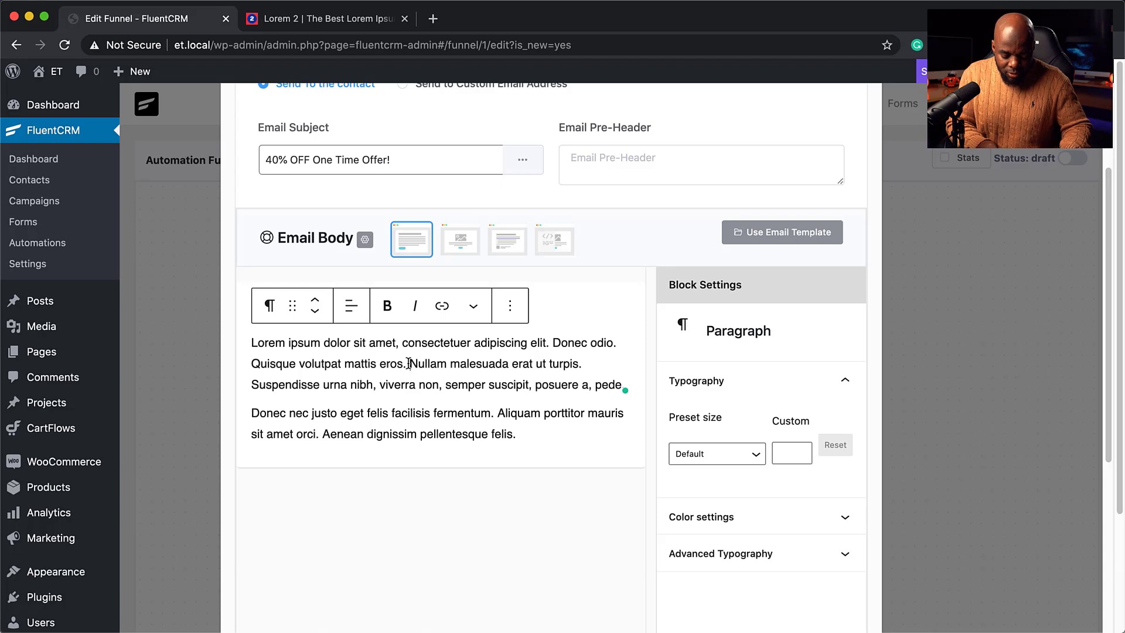
{"action": "type", "text": "Coup"}
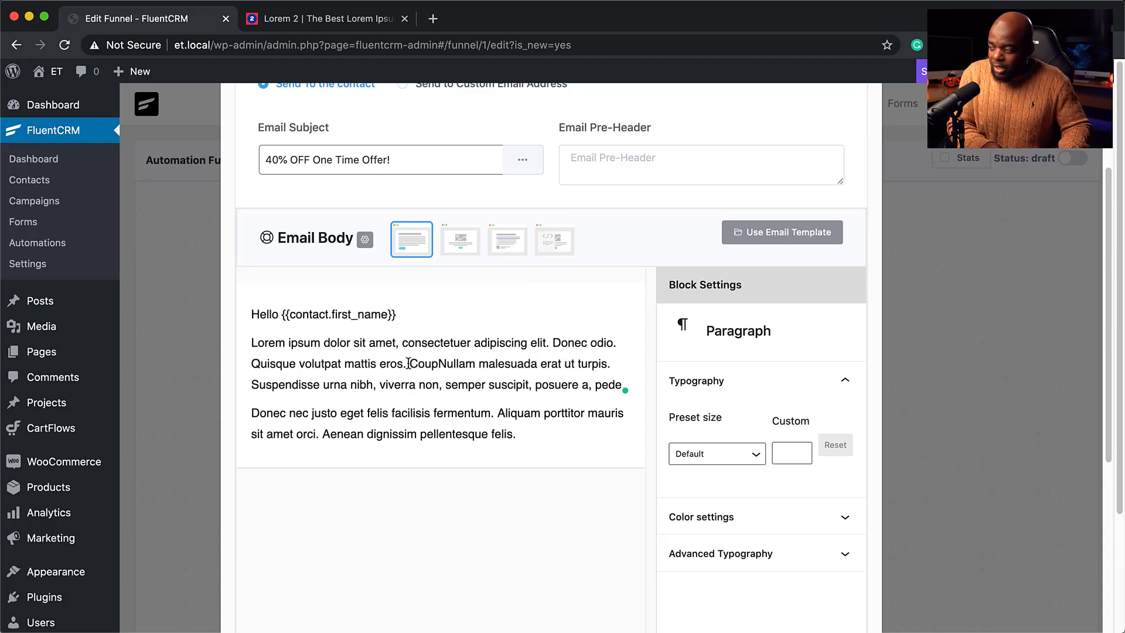
{"action": "type", "text": "on Code MAK40"}
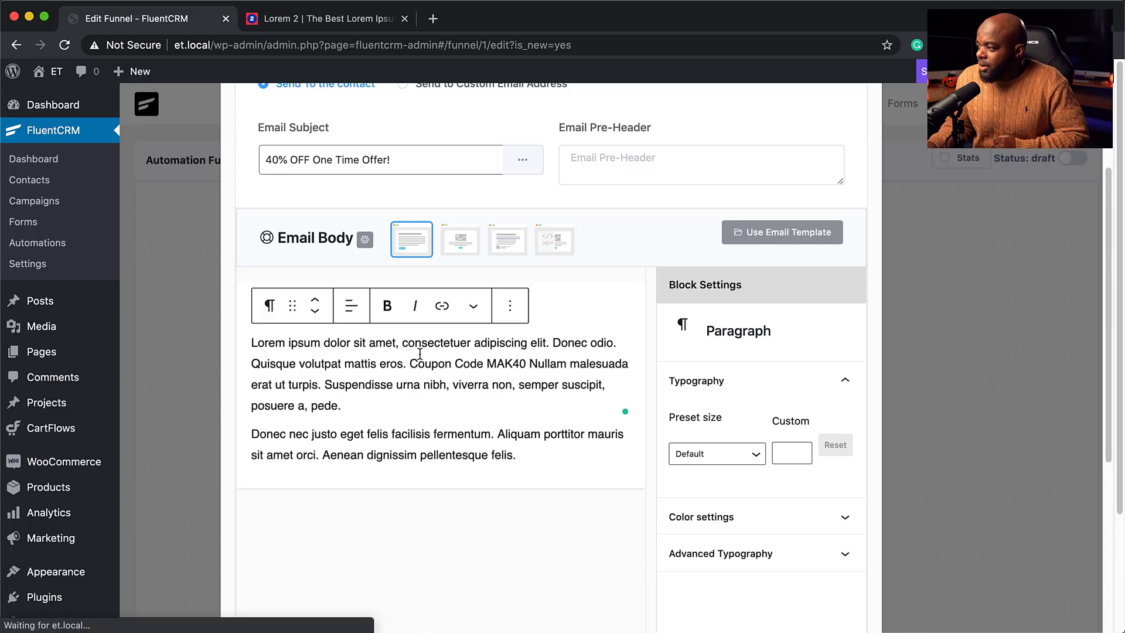
{"action": "left_click_drag", "start_coordinate": [454, 364], "coordinate": [525, 368]}
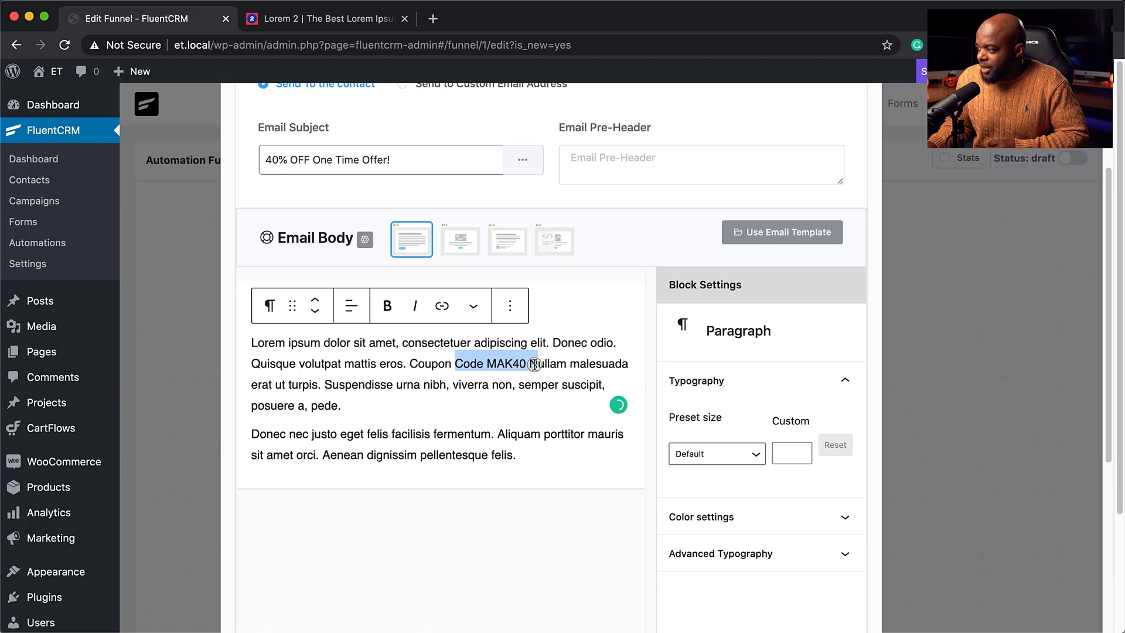
{"action": "left_click", "coordinate": [387, 306]}
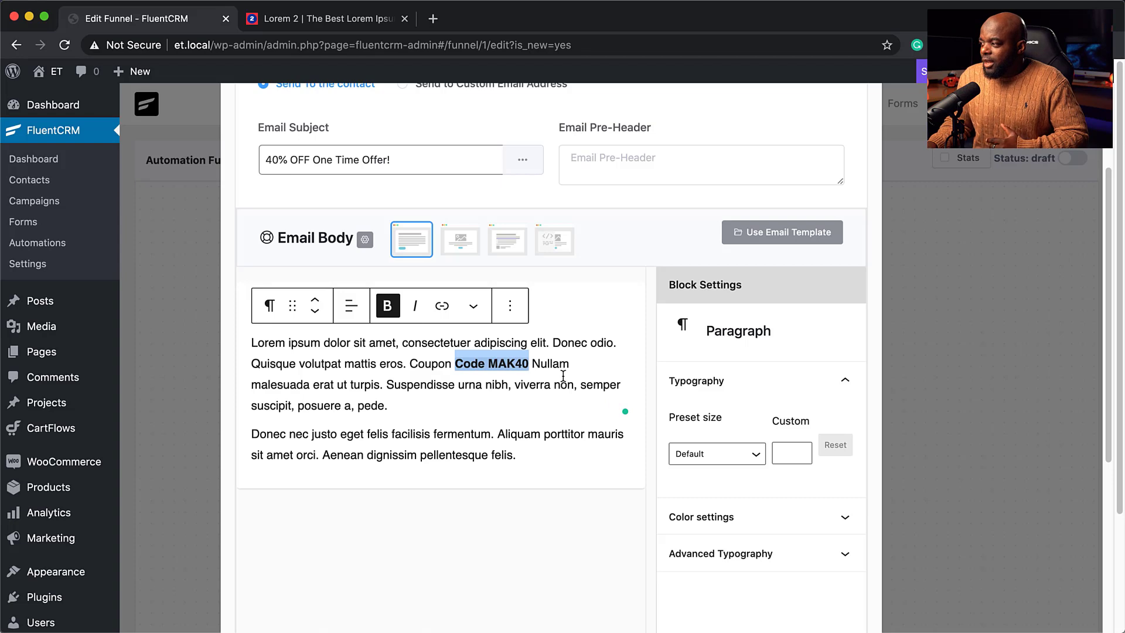
{"action": "left_click", "coordinate": [407, 366]}
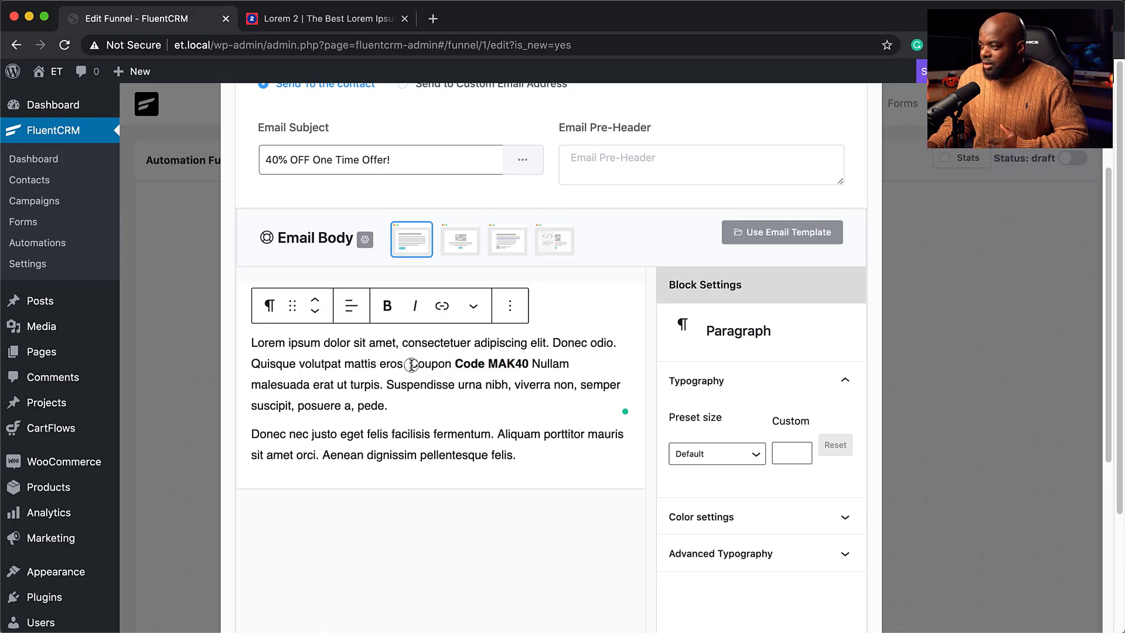
{"action": "key", "text": "Return"}
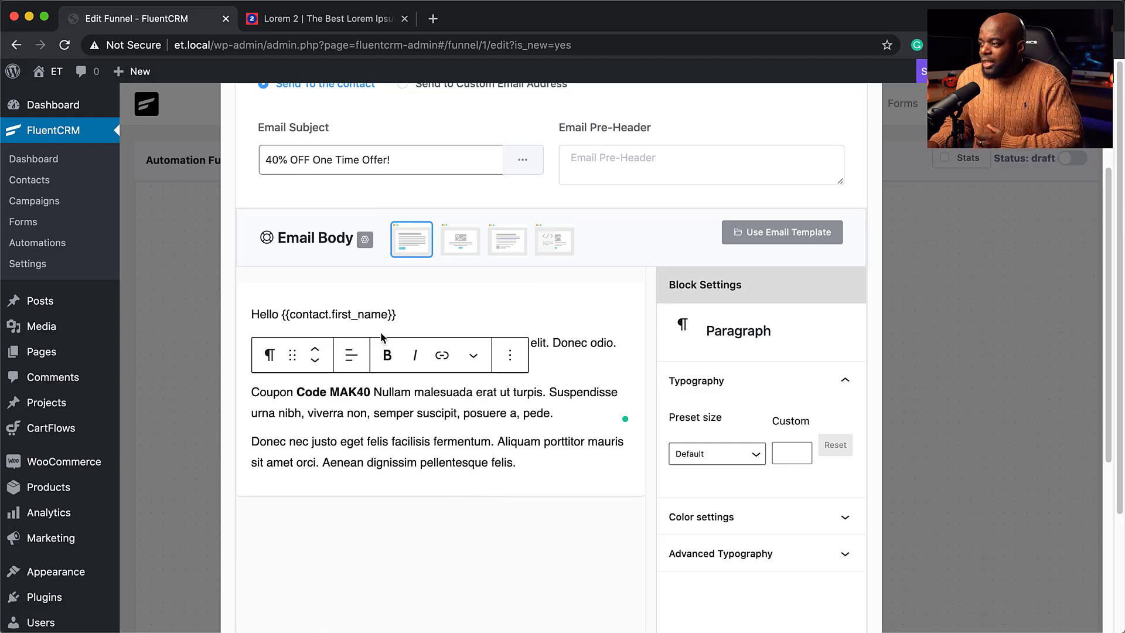
End the email with a 'regards' sign-off followed by the sender's name.
{"action": "left_click", "coordinate": [523, 463]}
{"action": "key", "text": "Return"}
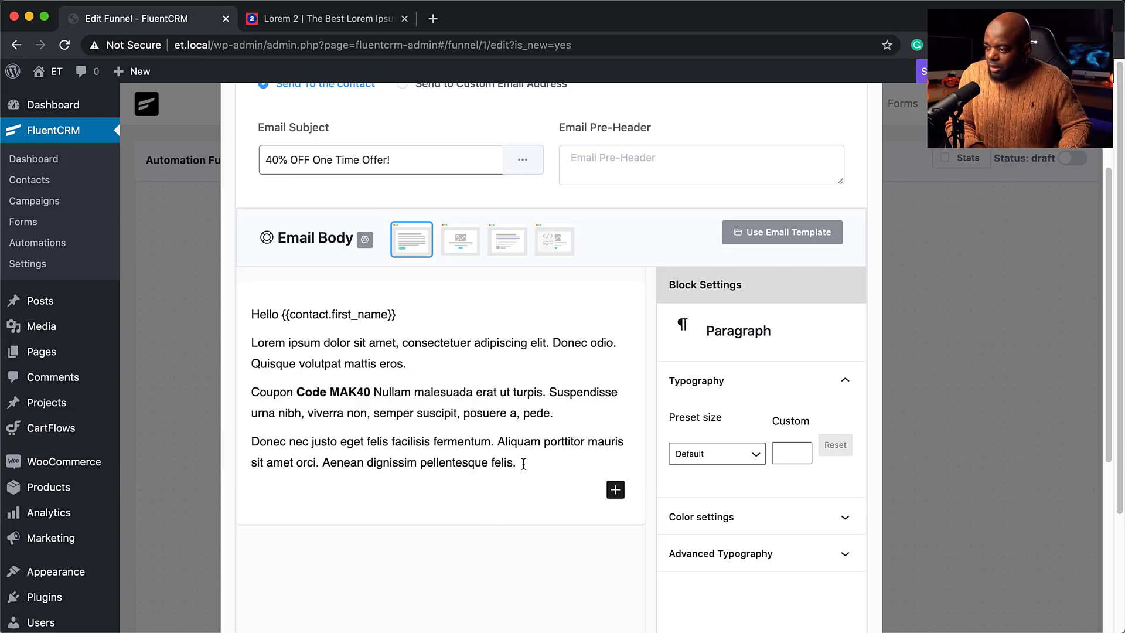
{"action": "type", "text": "regards"}
{"action": "key", "text": "Return"}
{"action": "type", "text": "Mak"}
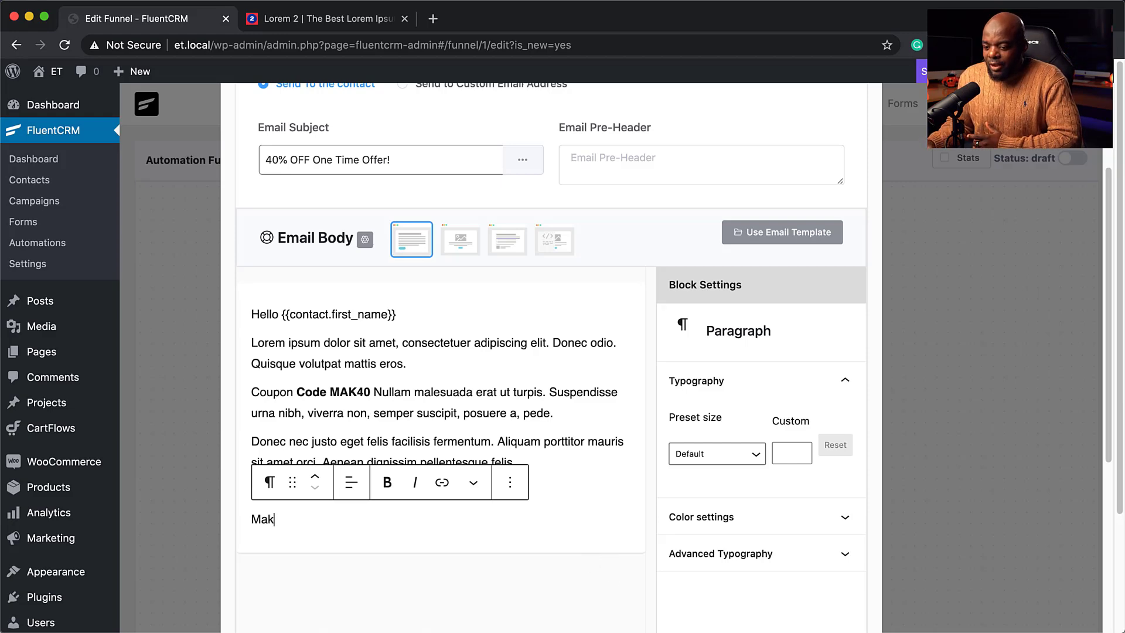
Review the finished email and save the Send Custom Email step's settings.
{"action": "scroll", "coordinate": [553, 559], "scroll_direction": "down", "scroll_amount": 5}
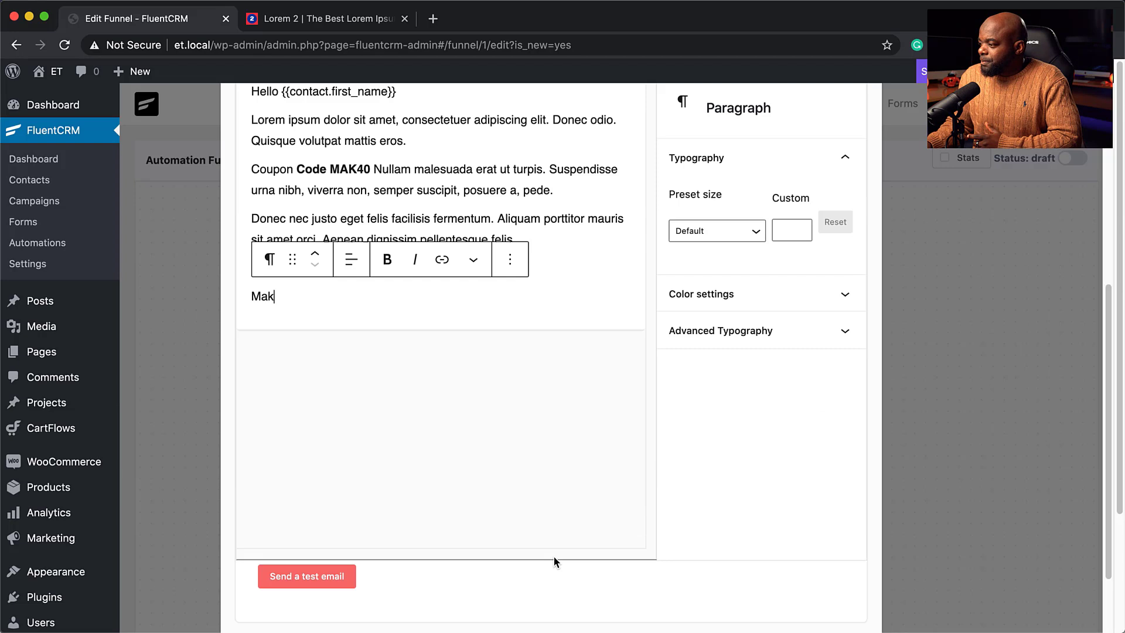
{"action": "scroll", "coordinate": [554, 556], "scroll_direction": "up", "scroll_amount": 2}
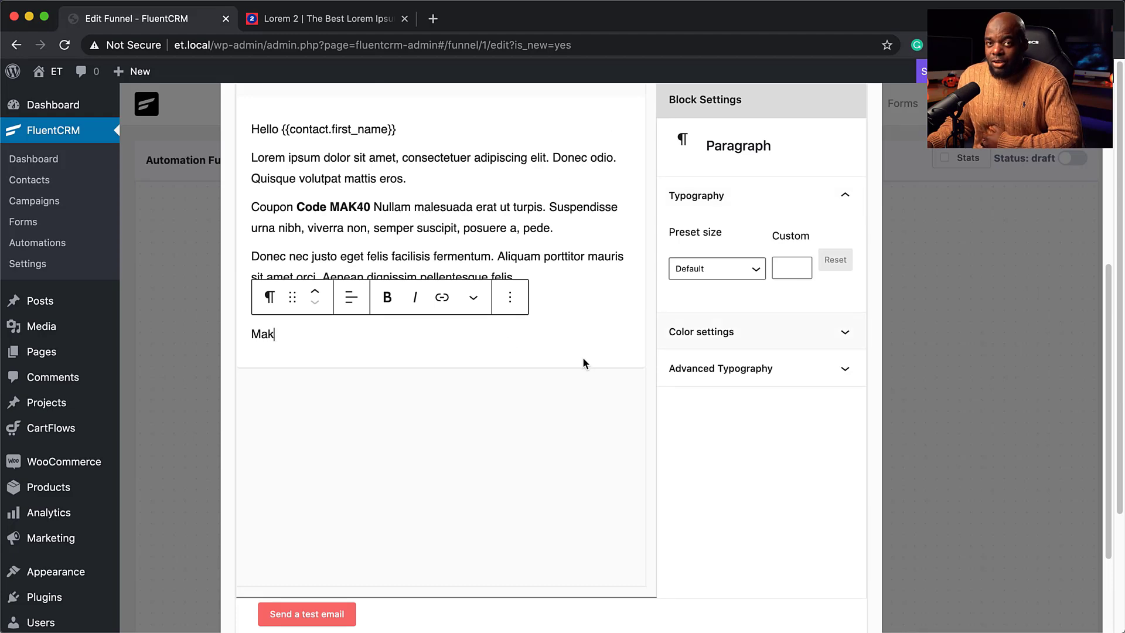
{"action": "scroll", "coordinate": [533, 449], "scroll_direction": "up", "scroll_amount": 5}
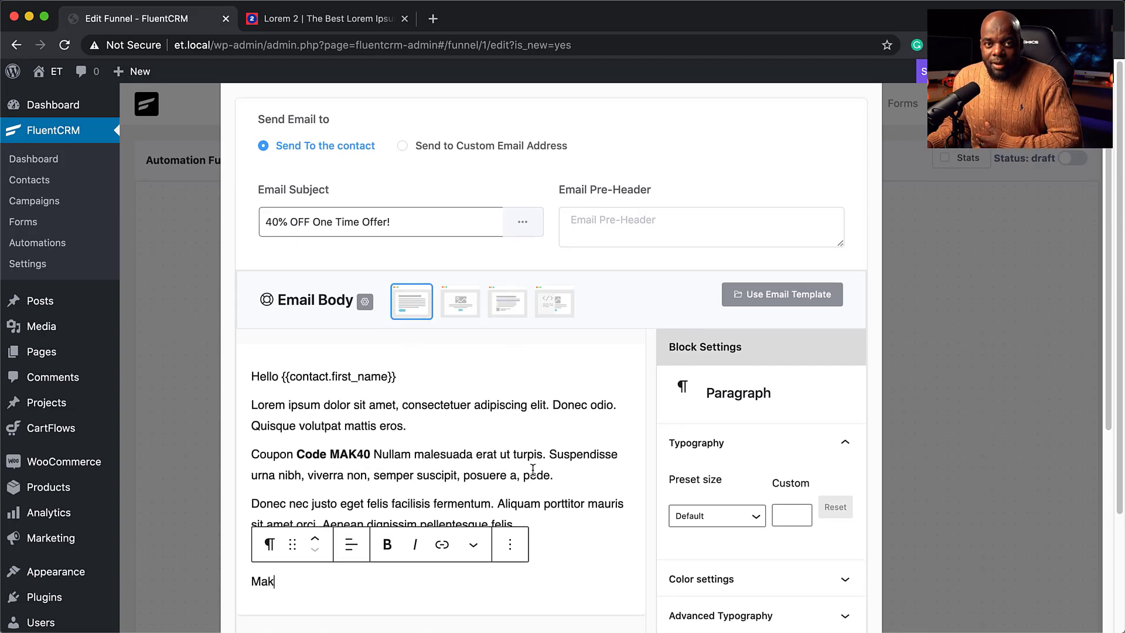
{"action": "scroll", "coordinate": [533, 469], "scroll_direction": "down", "scroll_amount": 4}
{"action": "scroll", "coordinate": [532, 469], "scroll_direction": "down", "scroll_amount": 4}
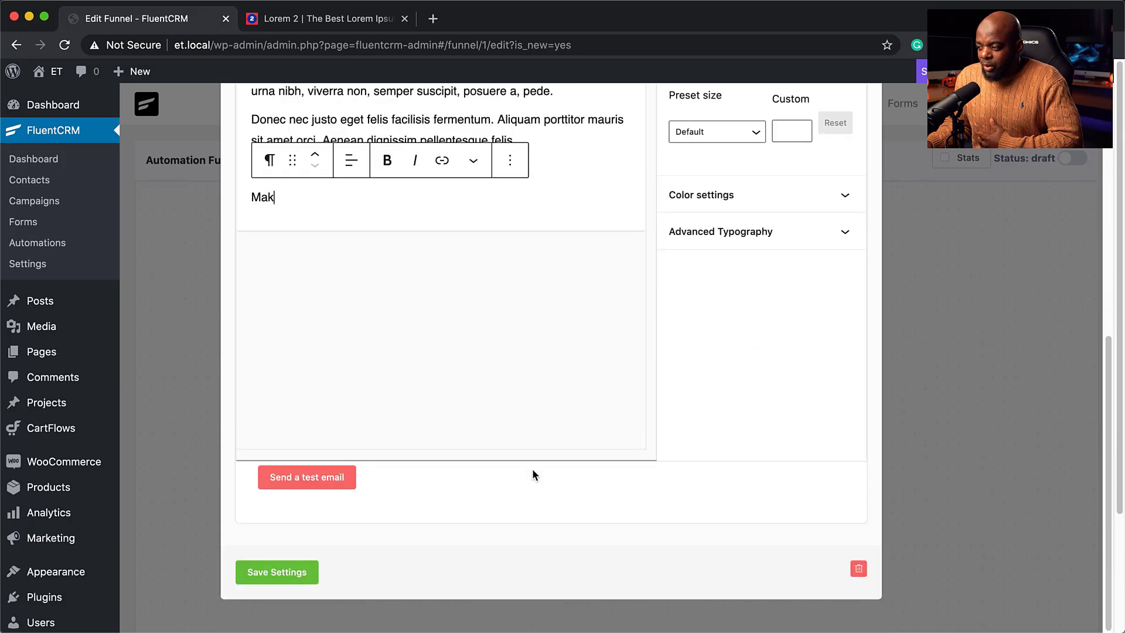
{"action": "left_click", "coordinate": [277, 572]}
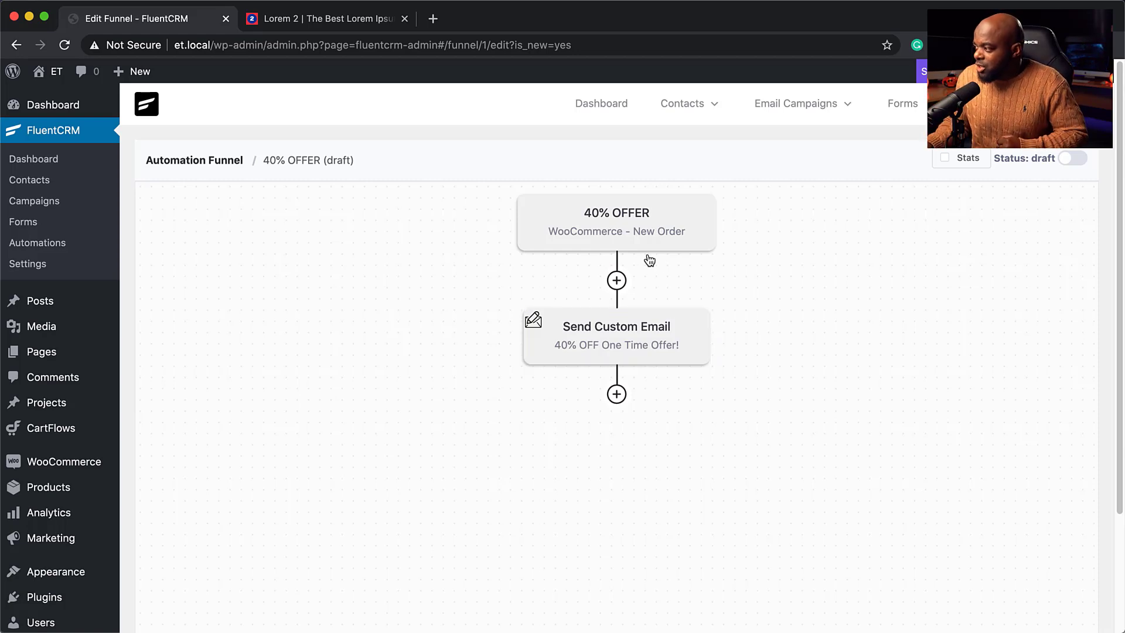
Insert a 10-minute Wait X Days/Hours step between the trigger and the email, and save it.
{"action": "left_click", "coordinate": [617, 281]}
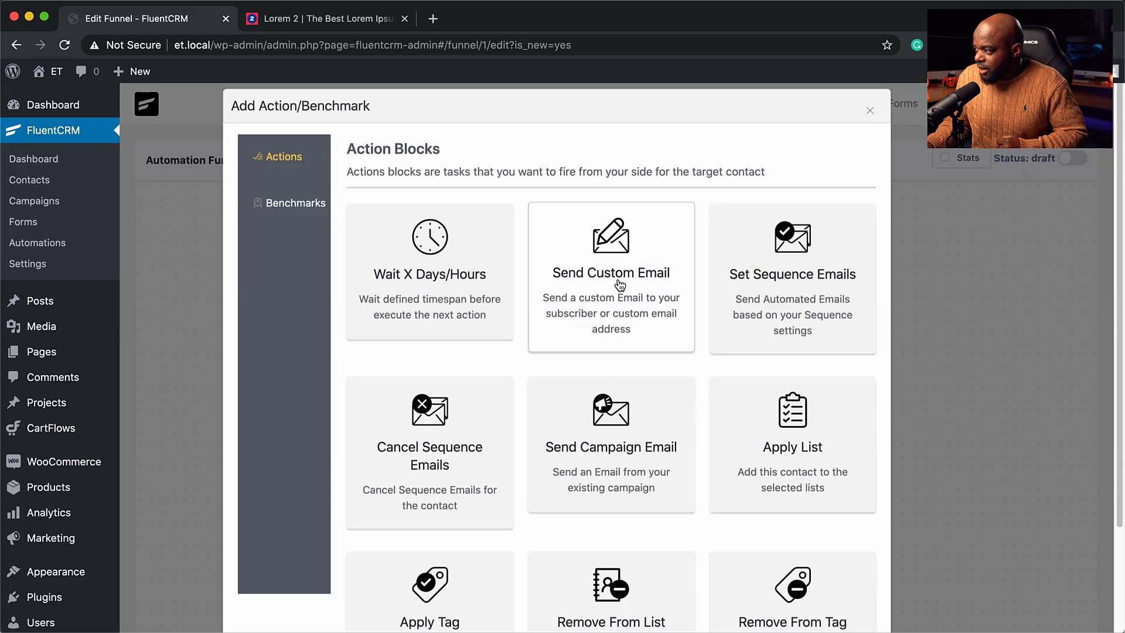
{"action": "left_click", "coordinate": [470, 295]}
{"action": "left_click", "coordinate": [380, 290]}
{"action": "left_click", "coordinate": [380, 290]}
{"action": "left_click", "coordinate": [380, 291]}
{"action": "left_click", "coordinate": [379, 290]}
{"action": "left_click", "coordinate": [380, 290]}
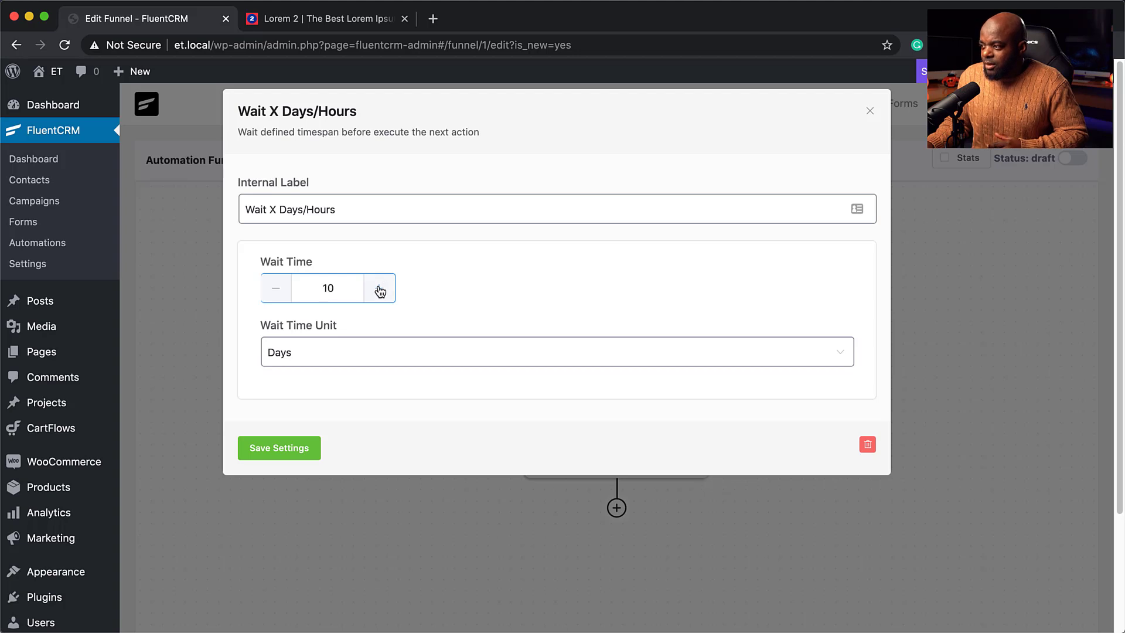
{"action": "left_click", "coordinate": [314, 354]}
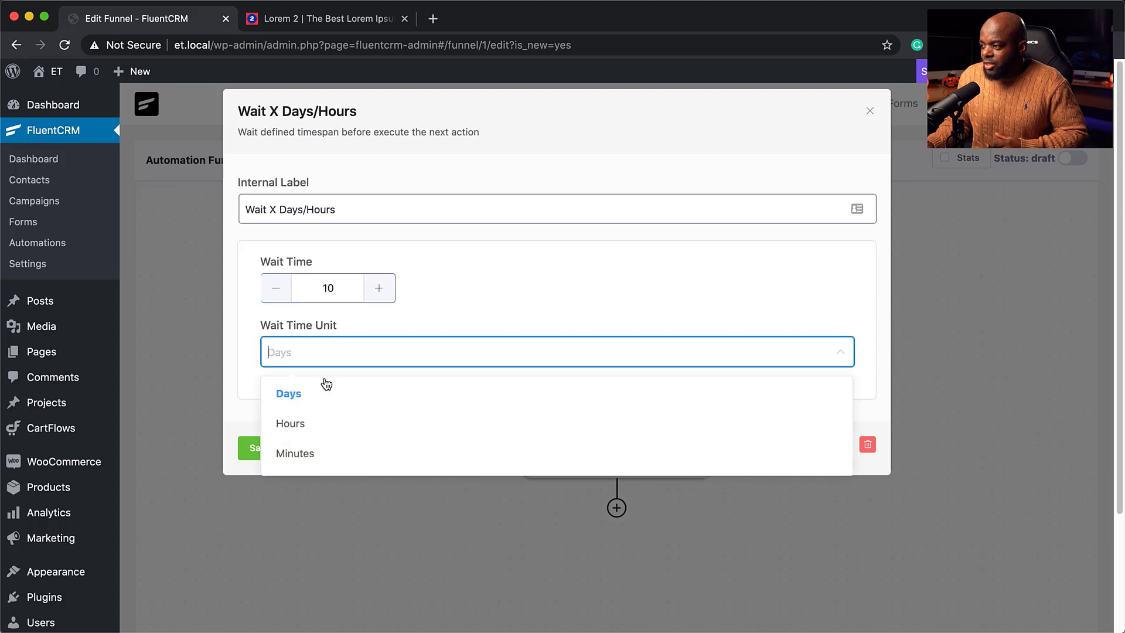
{"action": "left_click", "coordinate": [326, 460]}
{"action": "left_click", "coordinate": [297, 451]}
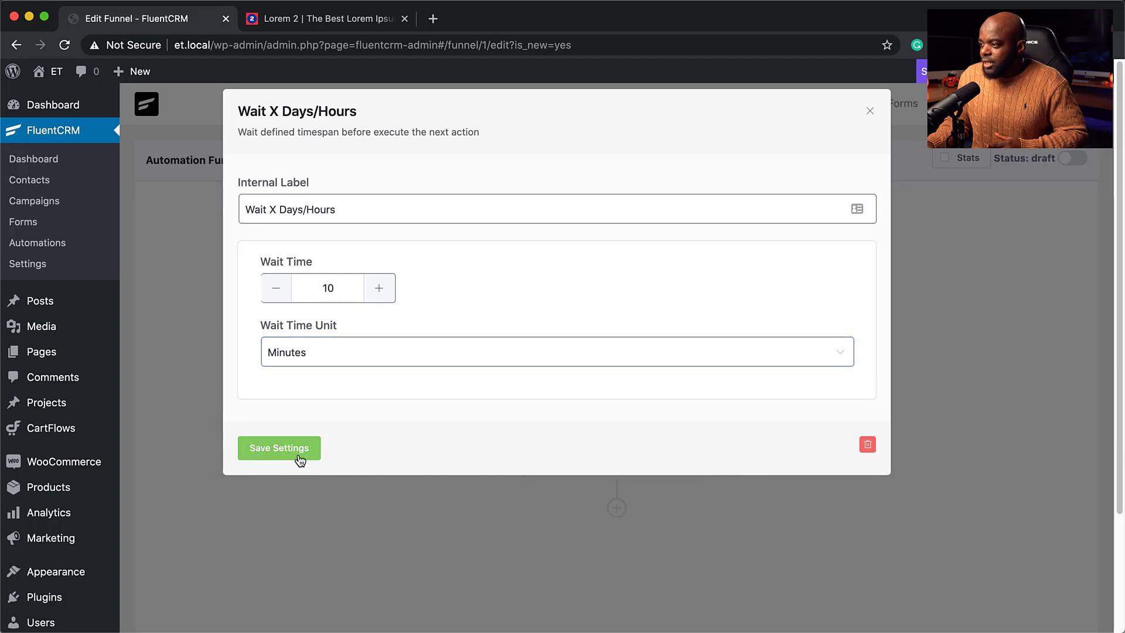
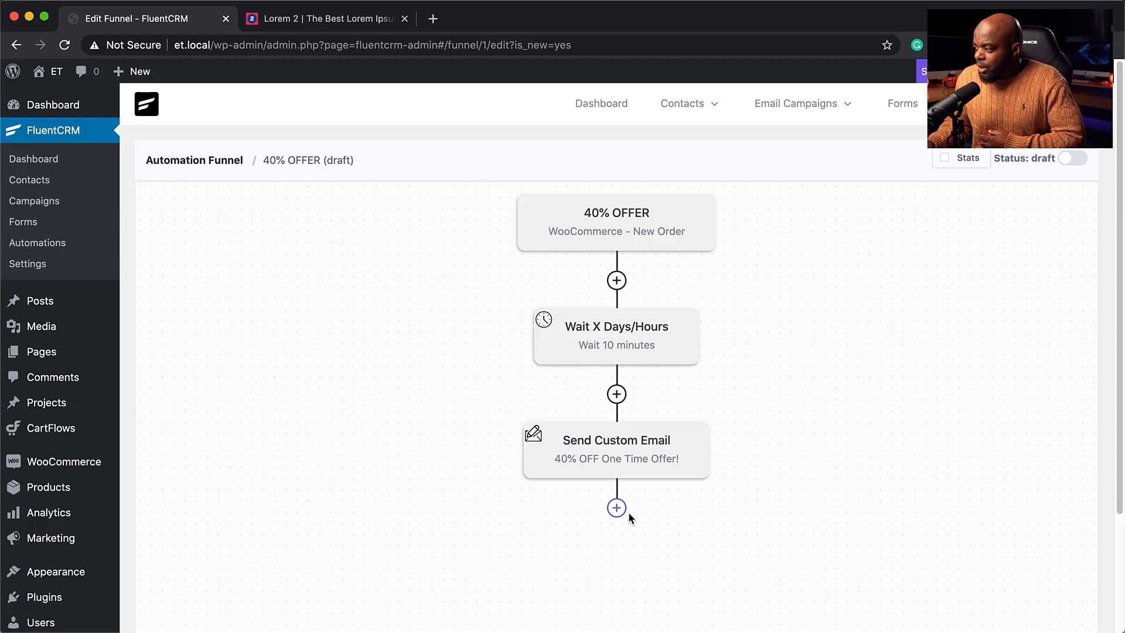
Insert an Apply Tag action directly below the 40% offer custom email in the funnel.
{"action": "scroll", "coordinate": [615, 515], "scroll_direction": "down", "scroll_amount": 2}
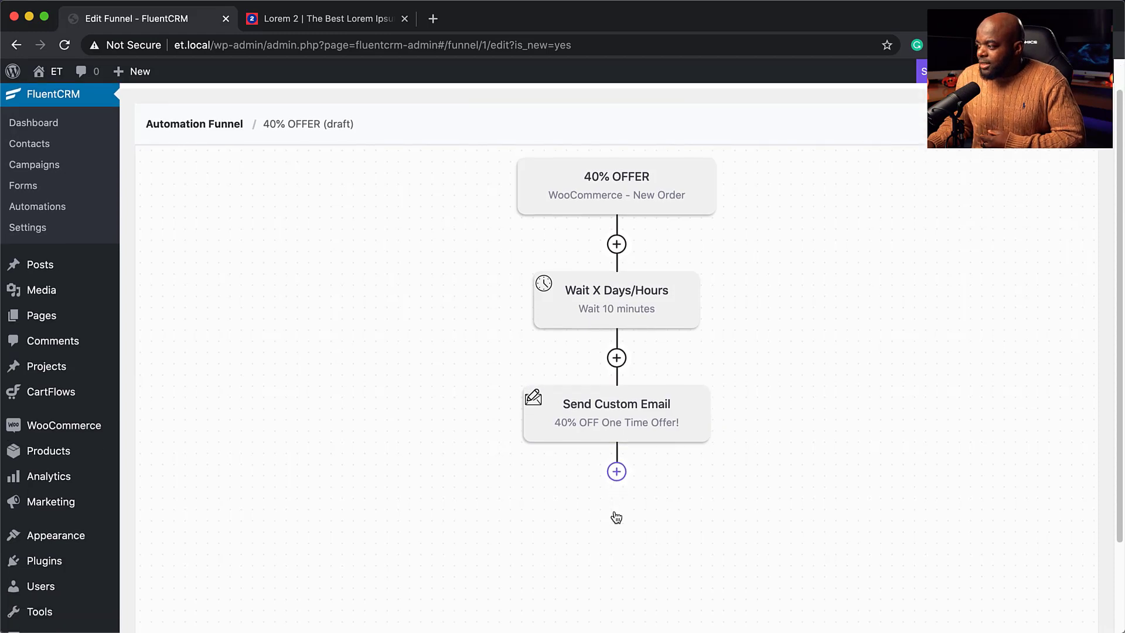
{"action": "left_click", "coordinate": [617, 469]}
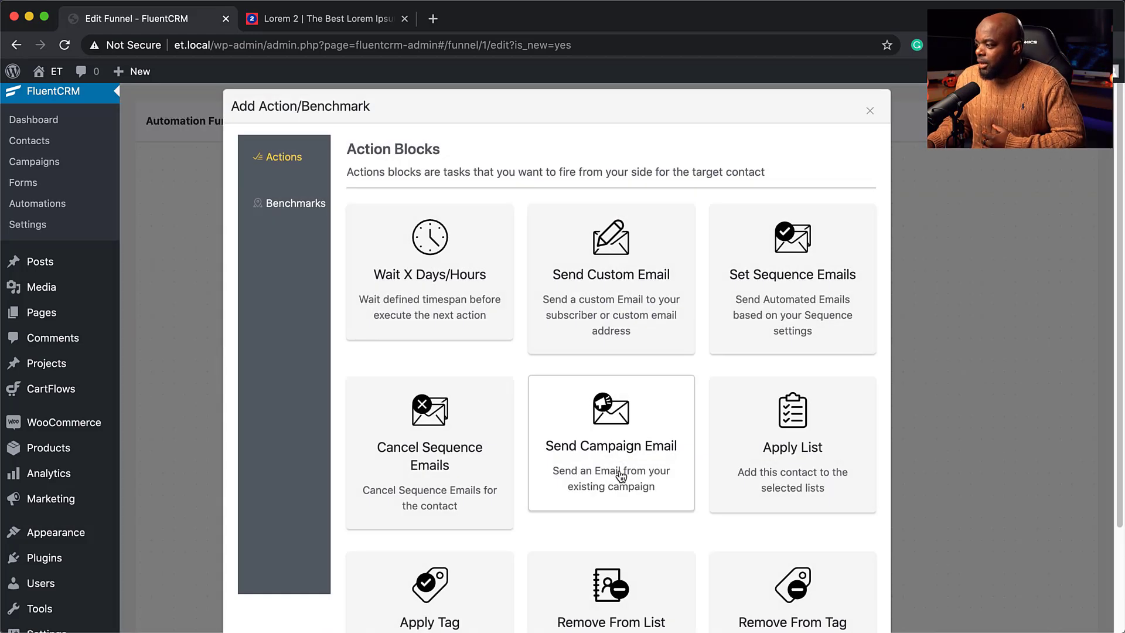
{"action": "scroll", "coordinate": [711, 500], "scroll_direction": "down", "scroll_amount": 3}
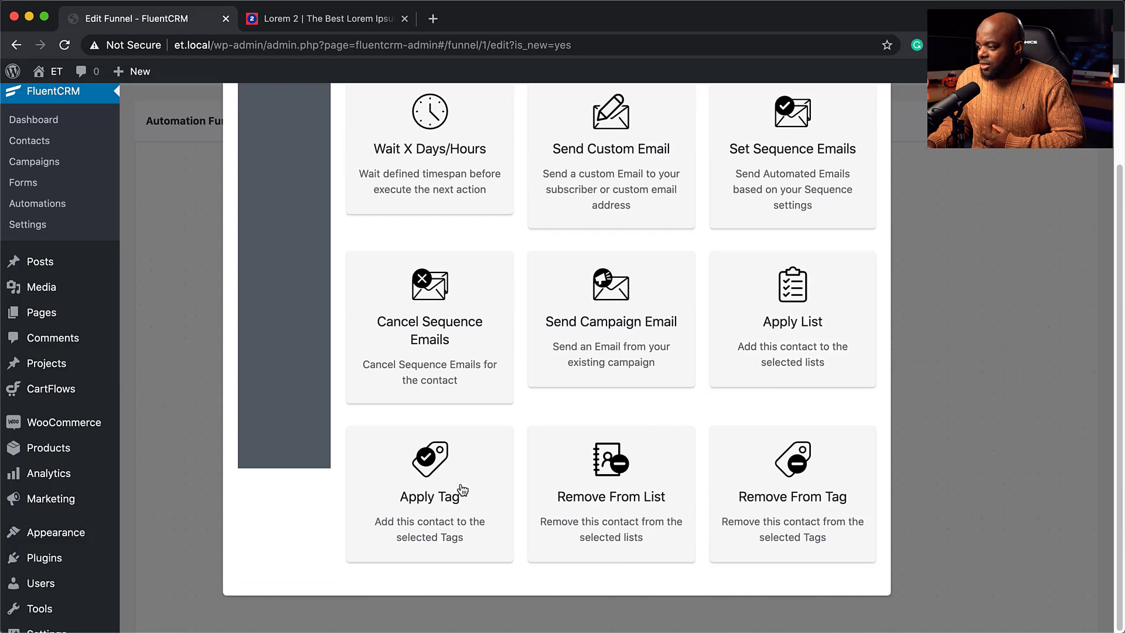
{"action": "left_click", "coordinate": [435, 492]}
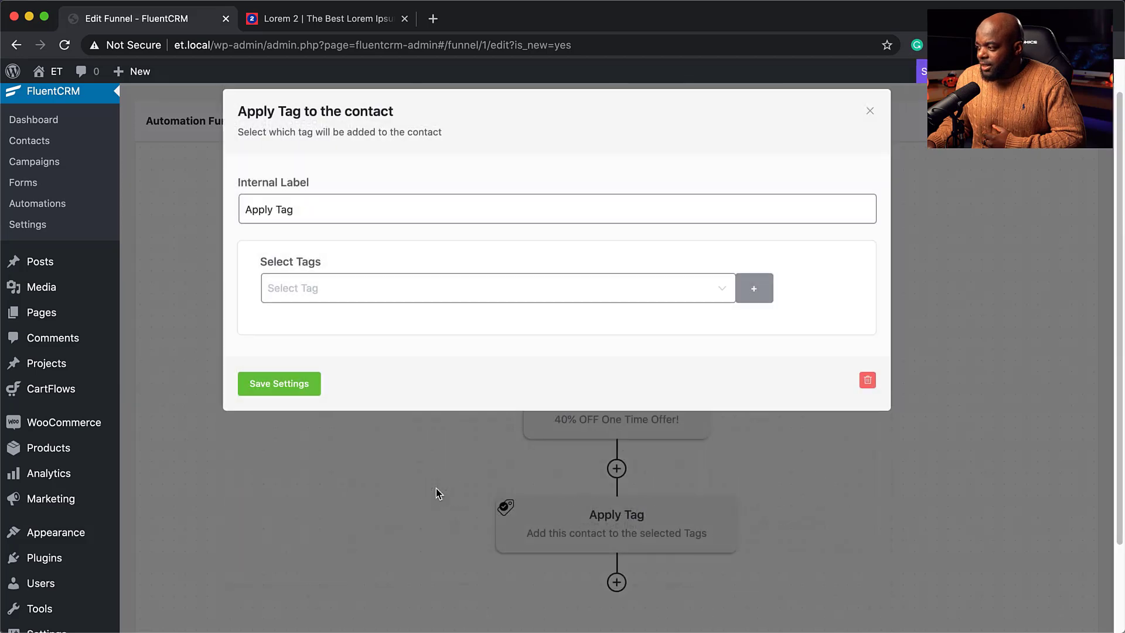
Create a new tag named 'bought product A'.
{"action": "left_click", "coordinate": [308, 291]}
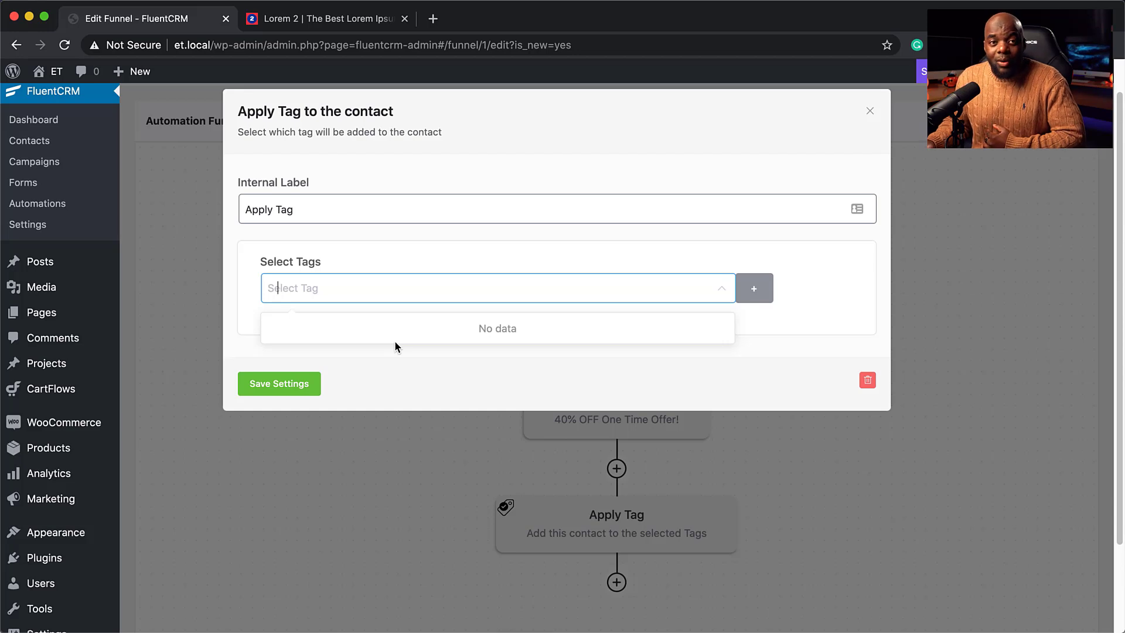
{"action": "left_click", "coordinate": [760, 292]}
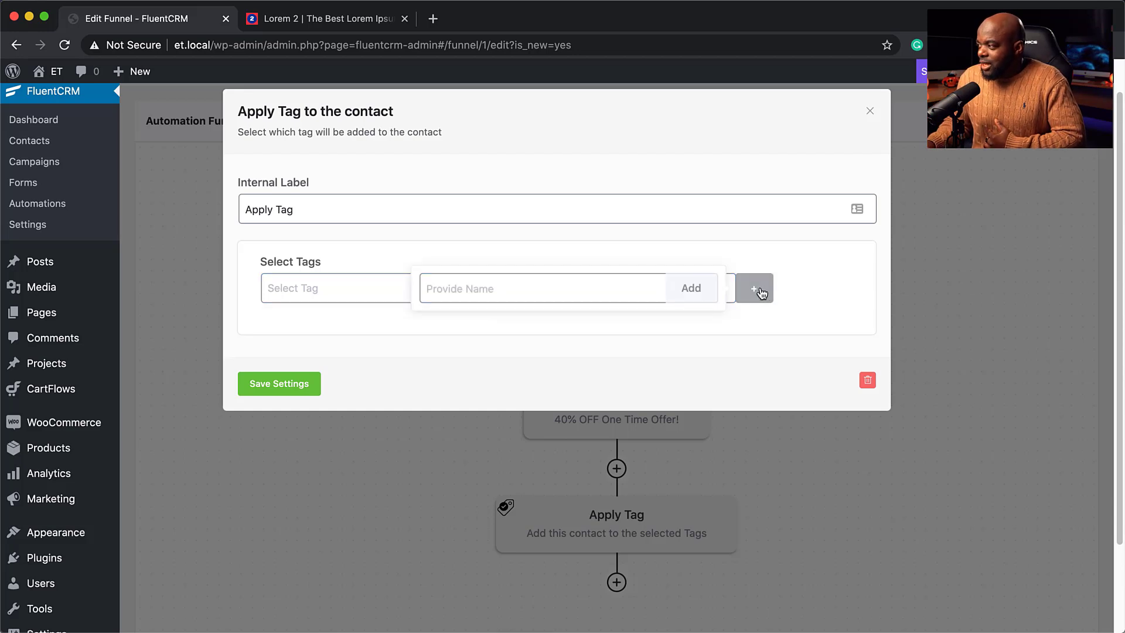
{"action": "left_click", "coordinate": [564, 290]}
{"action": "type", "text": "bought prod"}
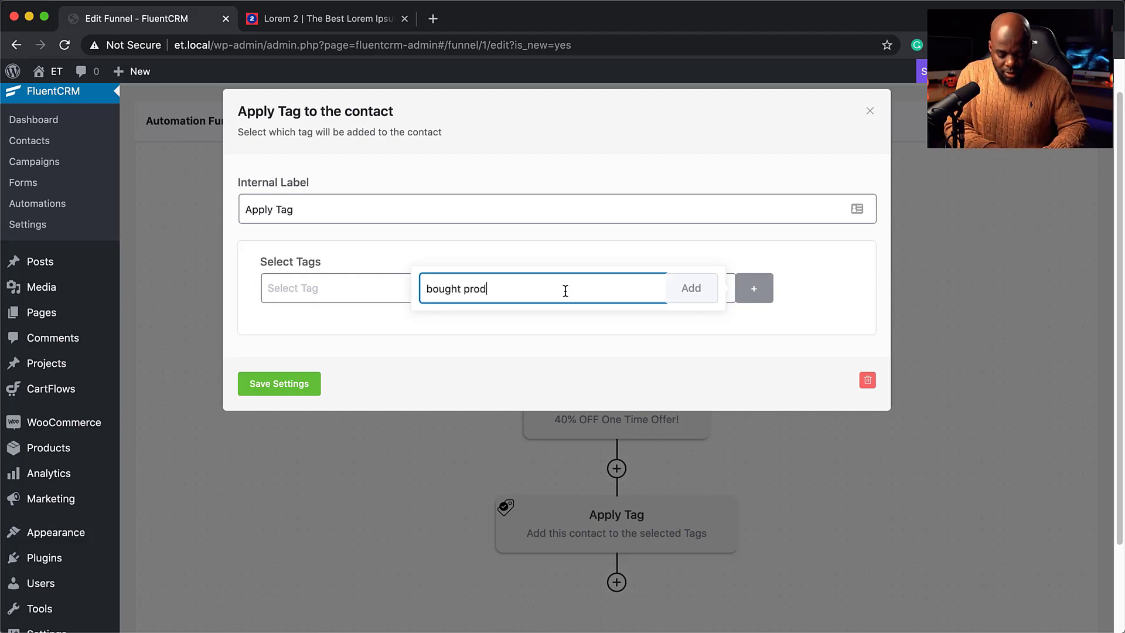
{"action": "type", "text": "uct A"}
{"action": "left_click", "coordinate": [706, 293]}
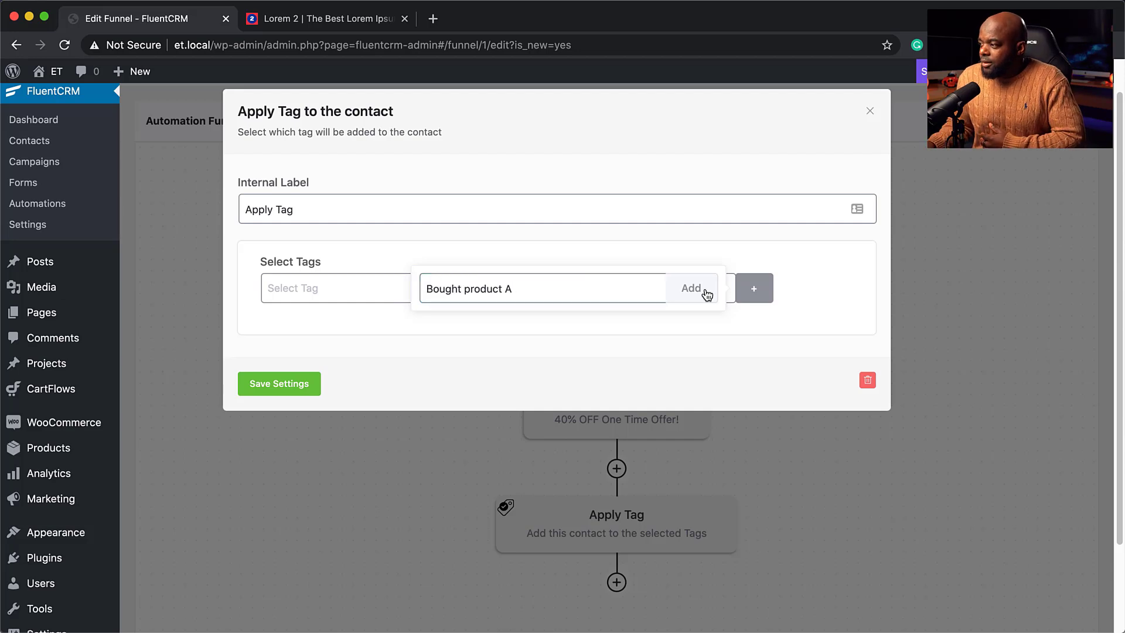
Select the 'Bought product A' tag for the Apply Tag step and save its settings.
{"action": "left_click", "coordinate": [715, 292]}
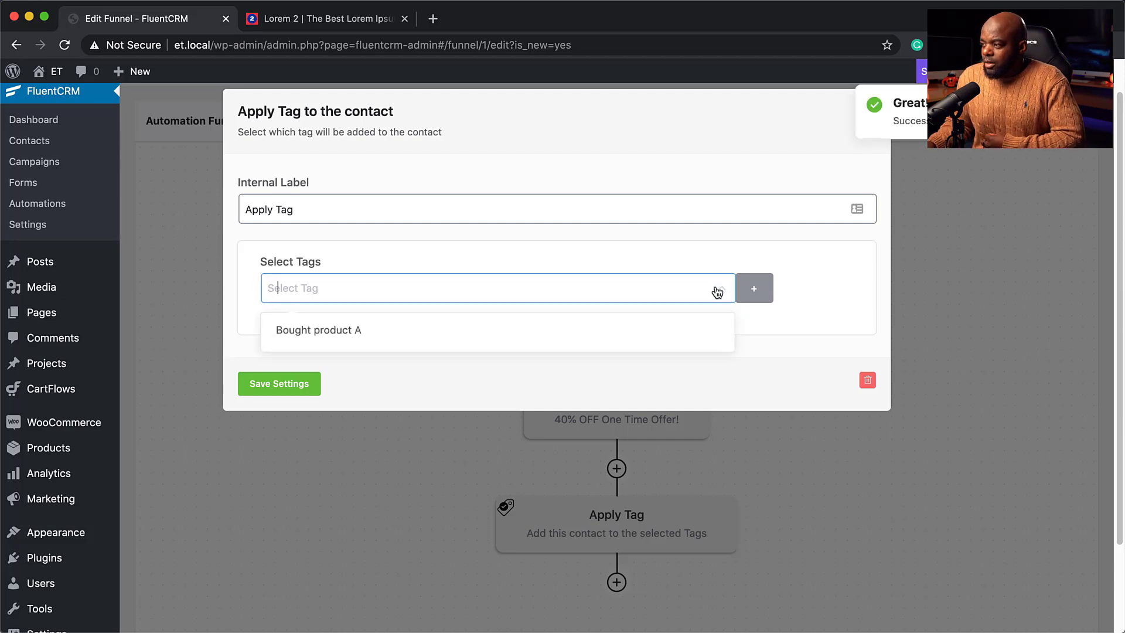
{"action": "left_click", "coordinate": [332, 334]}
{"action": "left_click", "coordinate": [283, 386]}
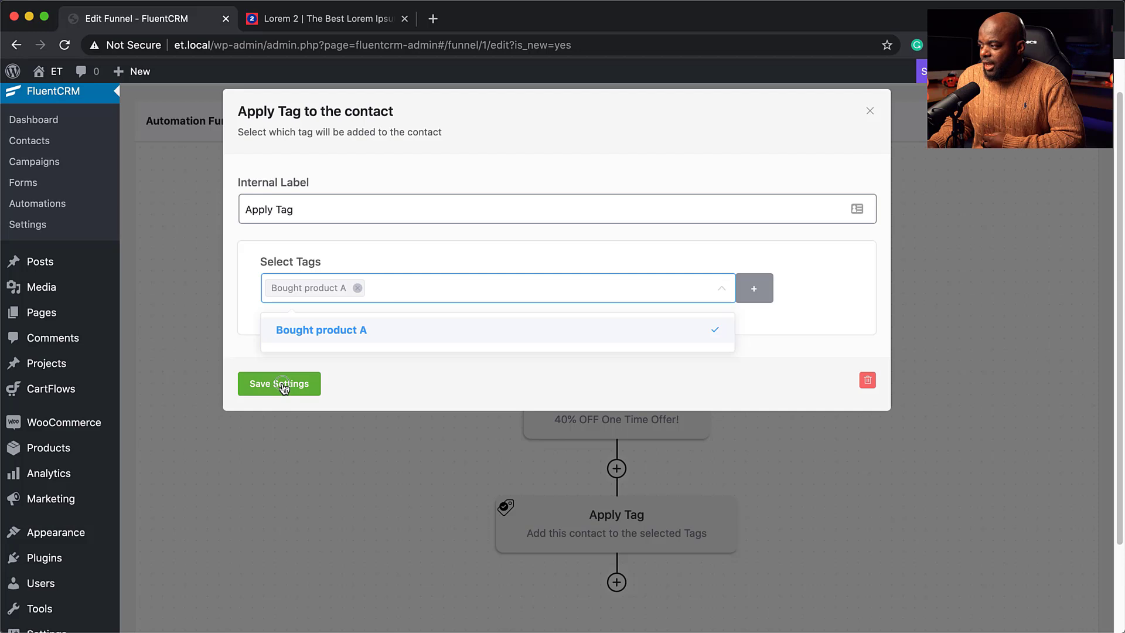